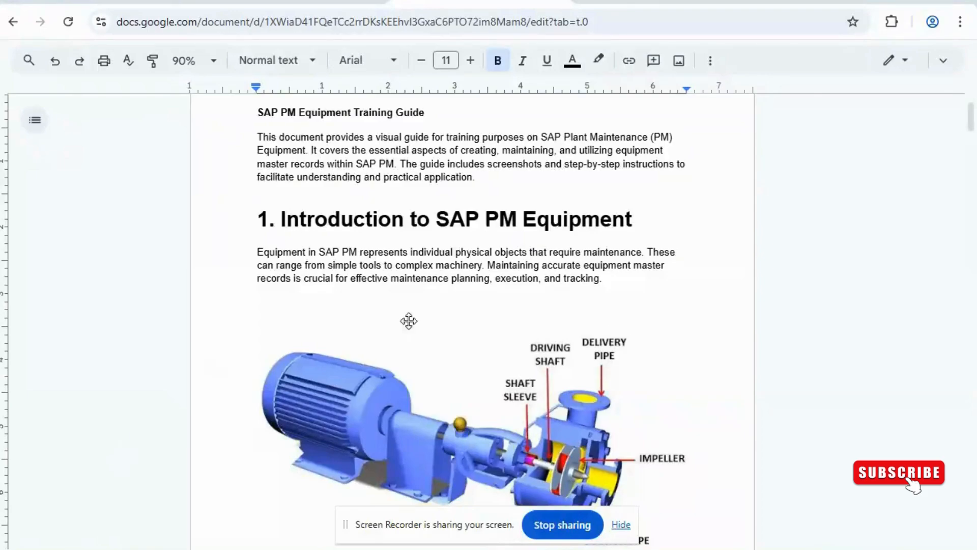
# Read through the SAP PM equipment guide from the introduction to the sections on creating an equipment master record
pyautogui.click(428, 286)
pyautogui.scroll(-8, 412, 265)
pyautogui.scroll(-6, 412, 265)
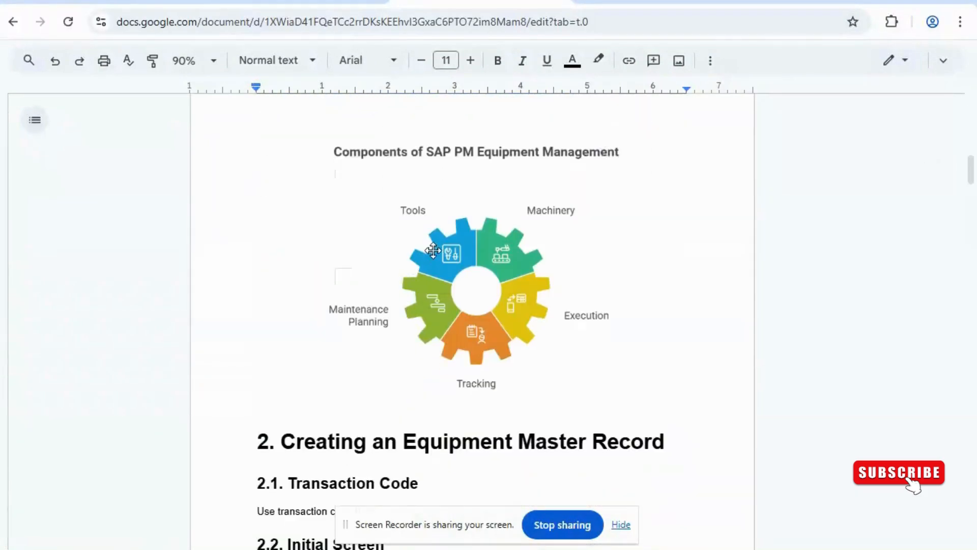
pyautogui.scroll(-3, 438, 252)
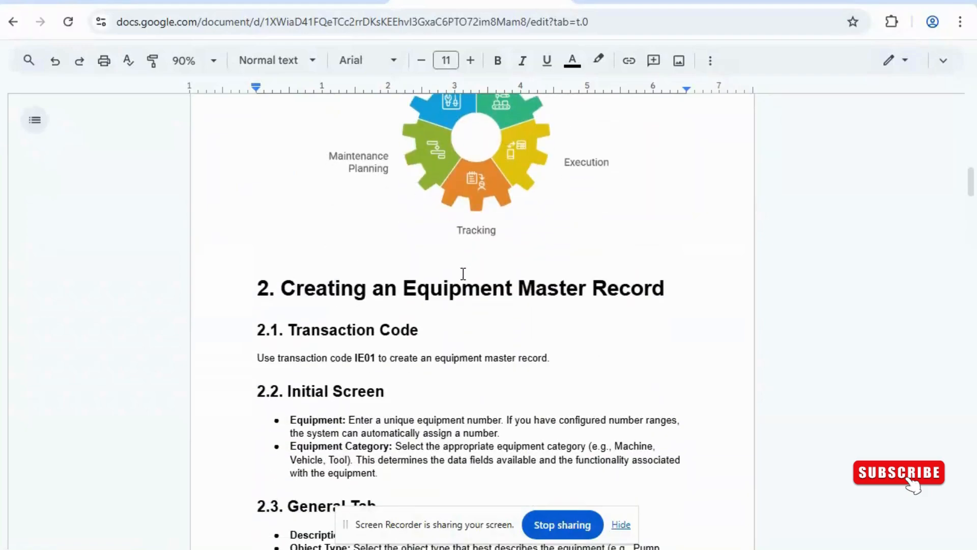
pyautogui.scroll(-2, 463, 275)
pyautogui.scroll(-2, 463, 275)
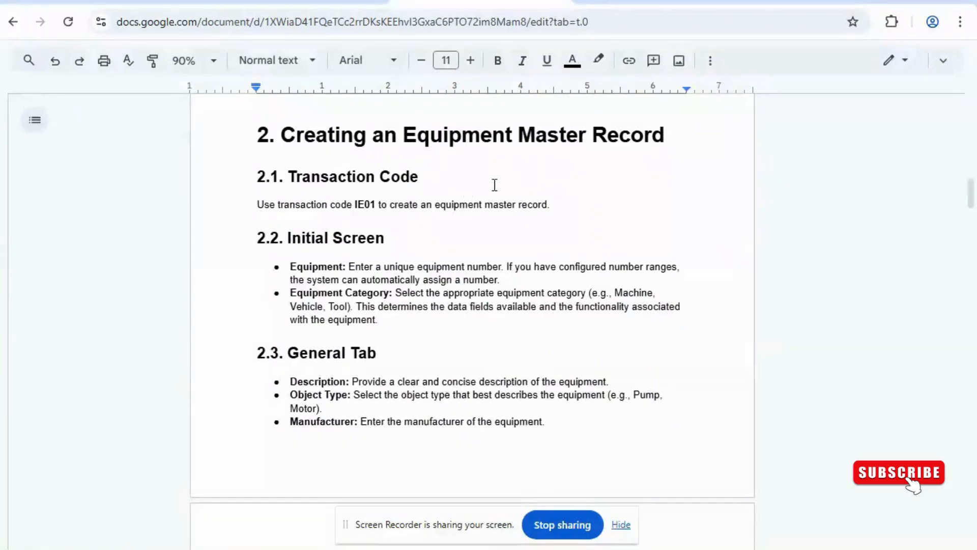
pyautogui.scroll(-4, 444, 259)
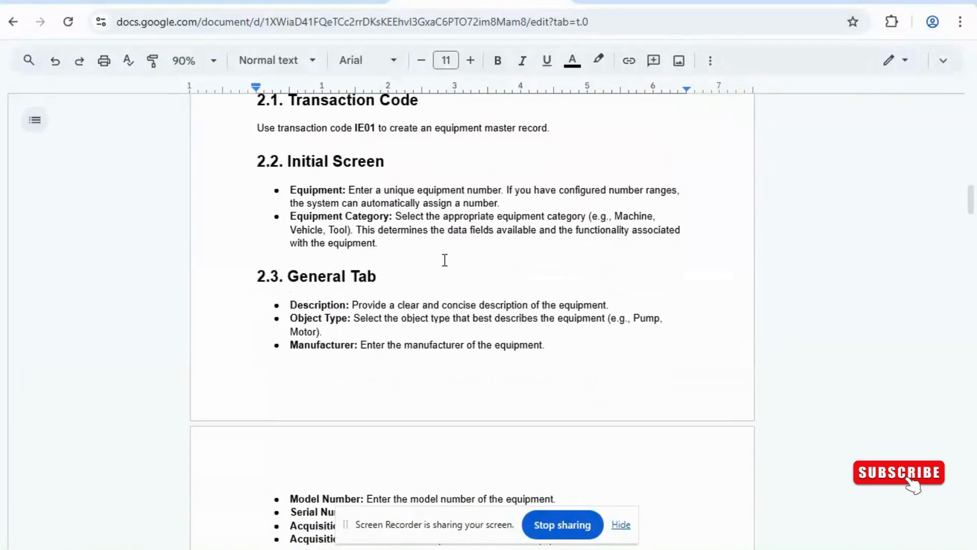
pyautogui.scroll(-5, 343, 203)
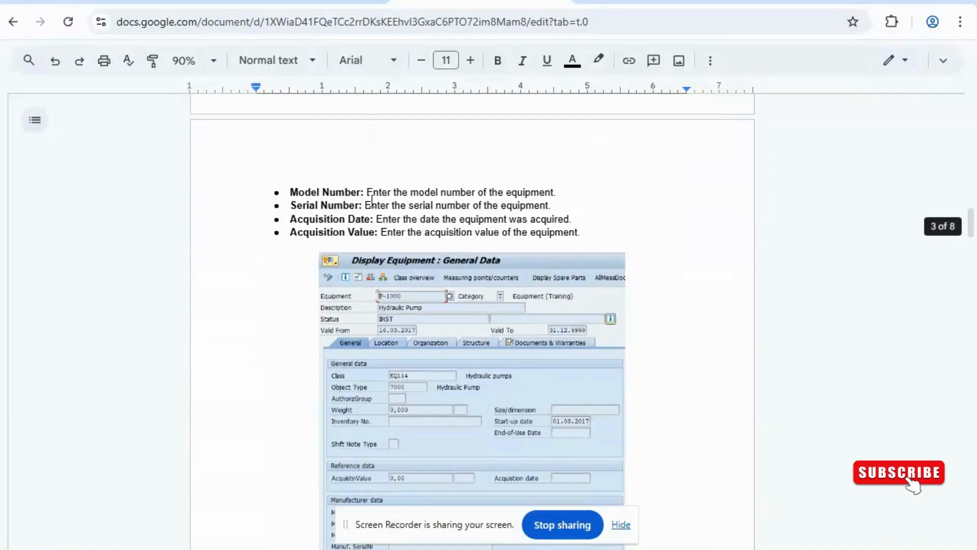
pyautogui.scroll(-5, 384, 208)
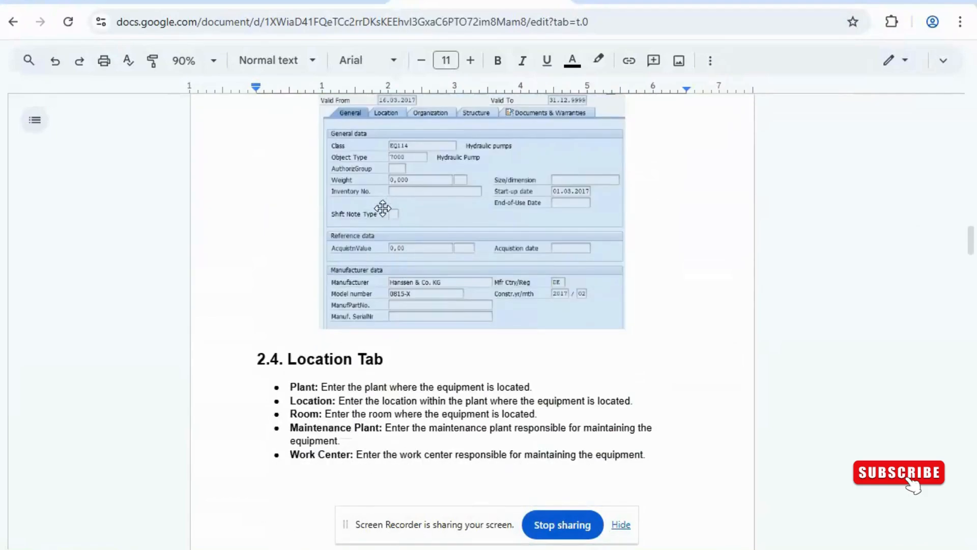
pyautogui.scroll(-3, 404, 232)
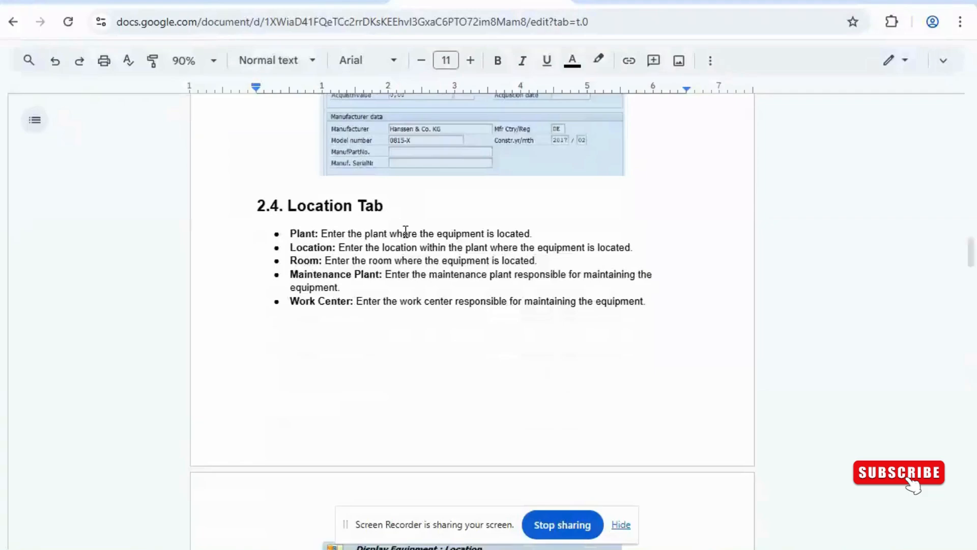
pyautogui.scroll(-13, 405, 232)
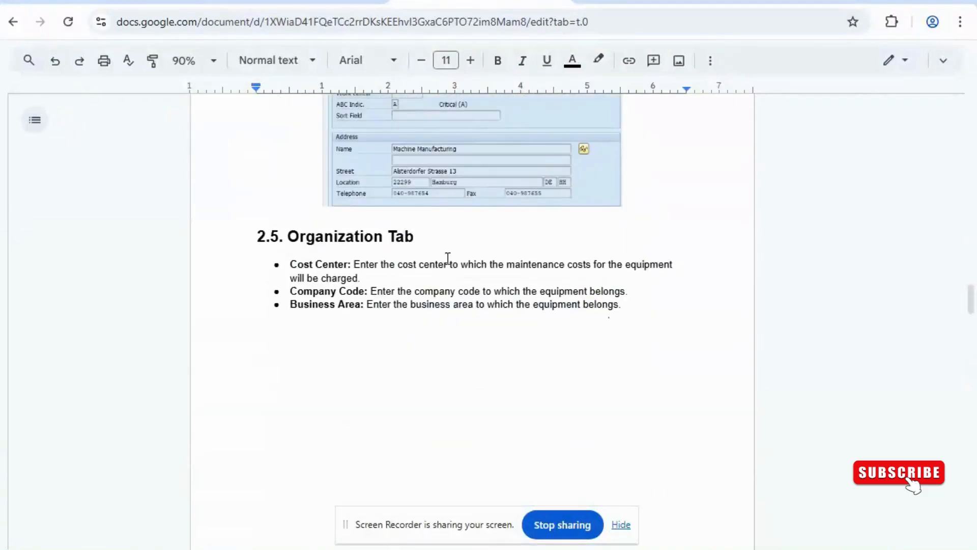
pyautogui.scroll(-20, 449, 258)
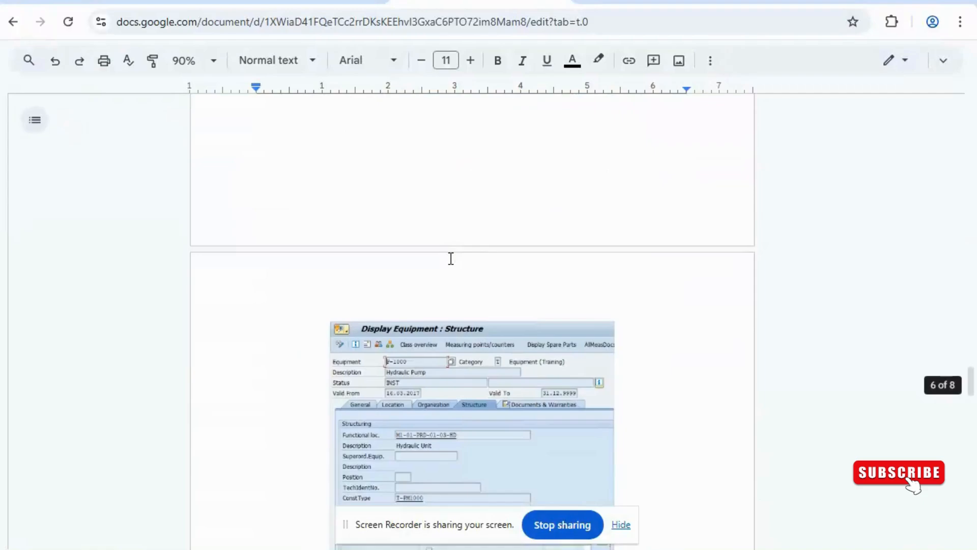
# Examine section 3 on displaying an equipment master record, highlighting transaction code IE03 and checking the initial screen instructions
pyautogui.scroll(-11, 451, 259)
pyautogui.scroll(2, 448, 258)
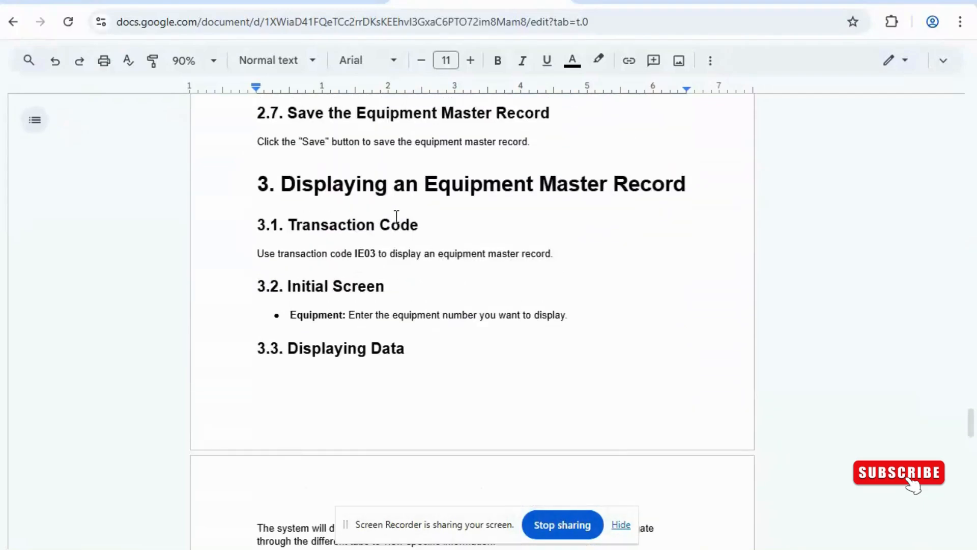
pyautogui.scroll(-2, 397, 217)
pyautogui.scroll(2, 397, 214)
pyautogui.moveTo(356, 253); pyautogui.dragTo(370, 253)
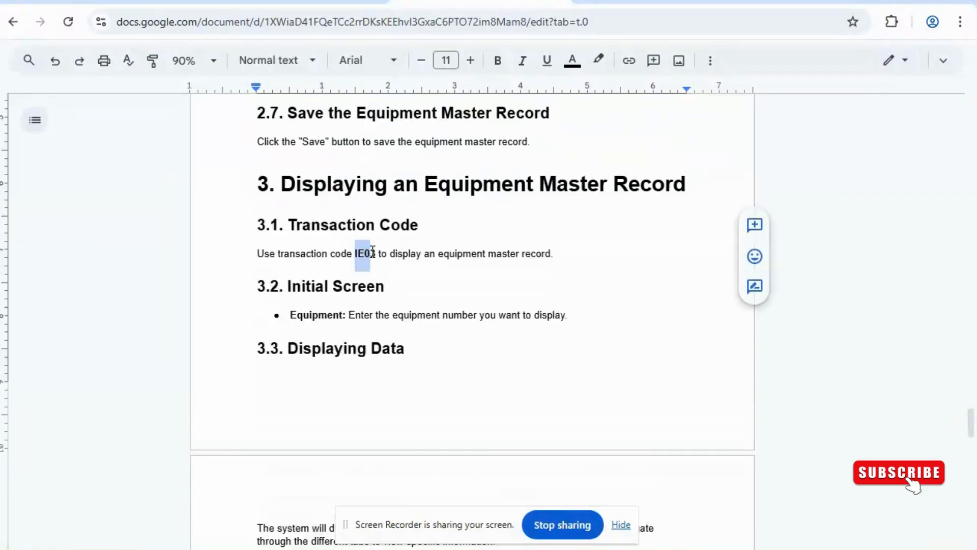
pyautogui.click(372, 252)
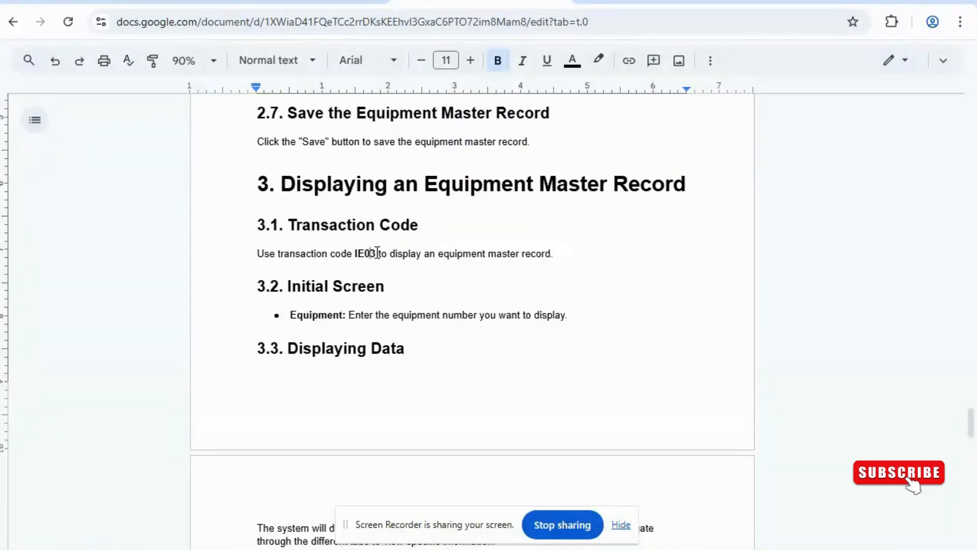
pyautogui.moveTo(376, 254); pyautogui.dragTo(359, 267)
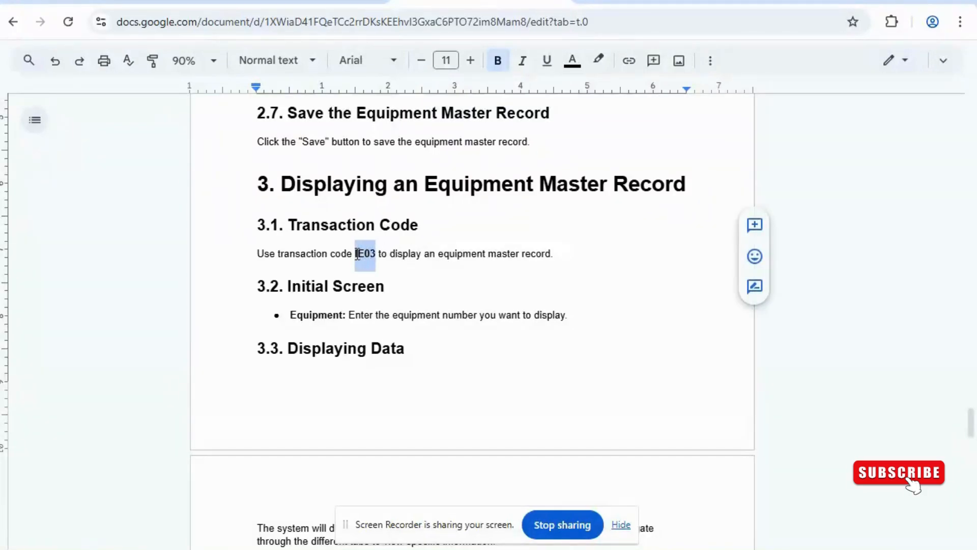
pyautogui.click(355, 316)
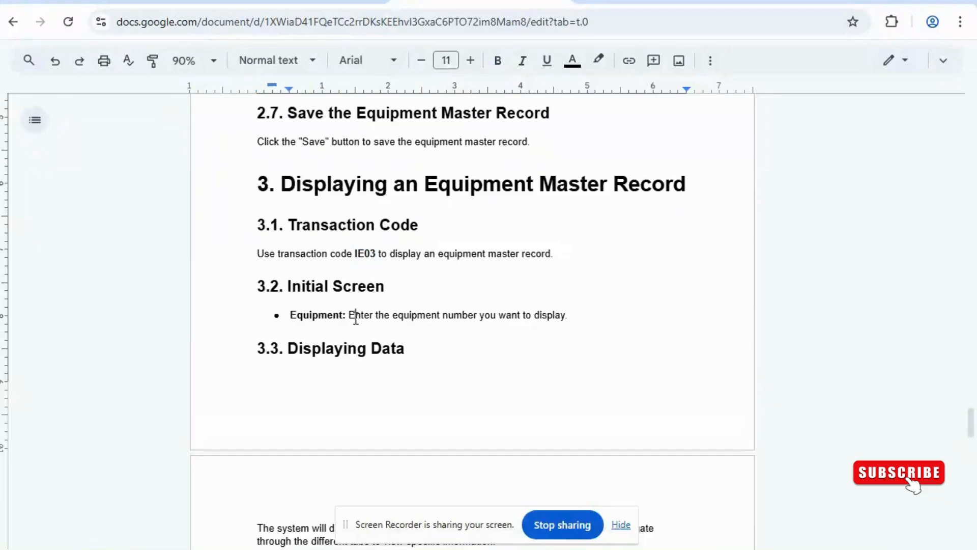
pyautogui.scroll(-2, 356, 318)
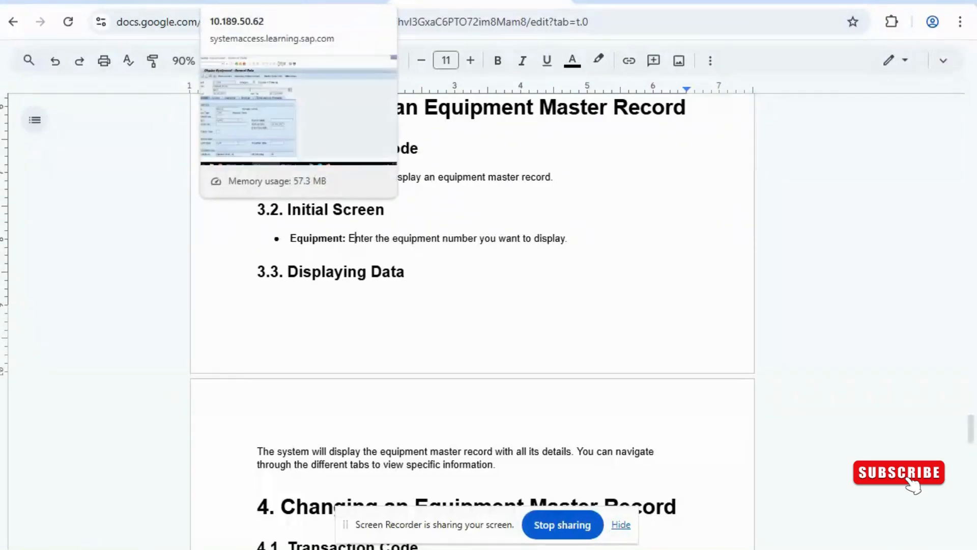
# Switch to the SAP system session, leave the open equipment record and start transaction /nie03
pyautogui.click(298, 3)
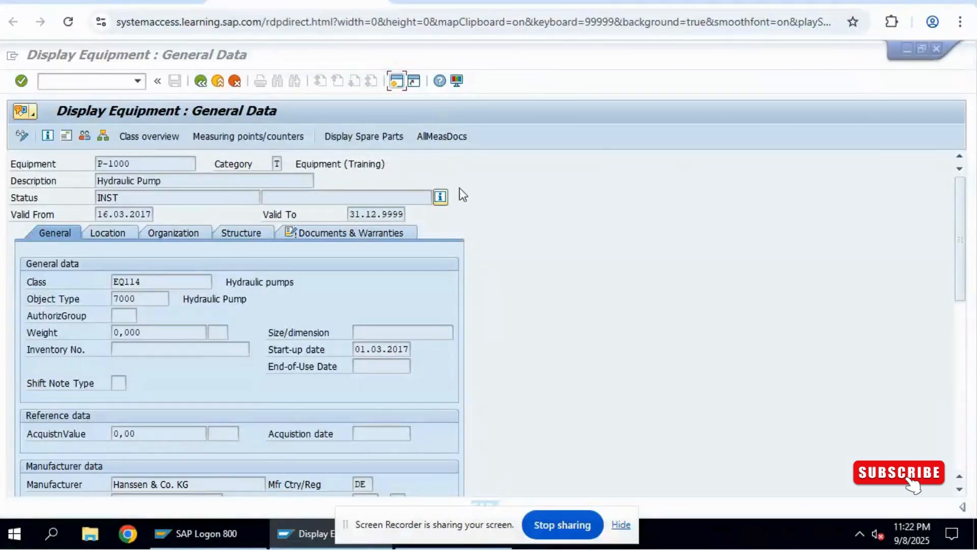
pyautogui.click(202, 82)
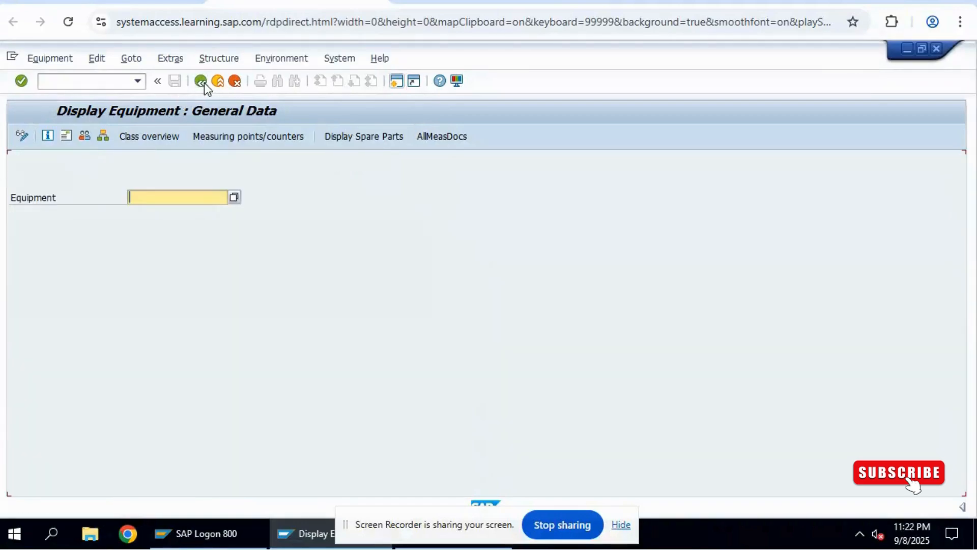
pyautogui.click(107, 83)
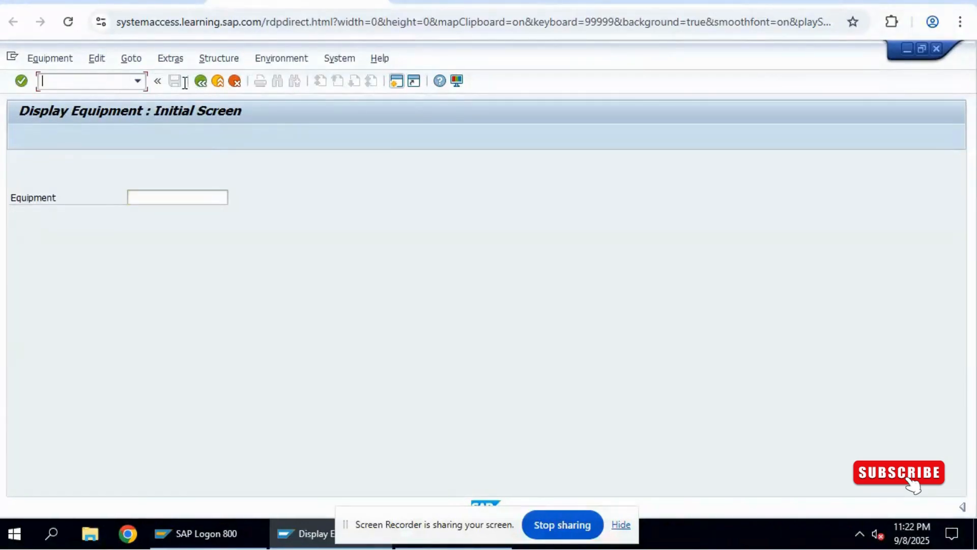
pyautogui.write('/nie03')
pyautogui.press('Return')
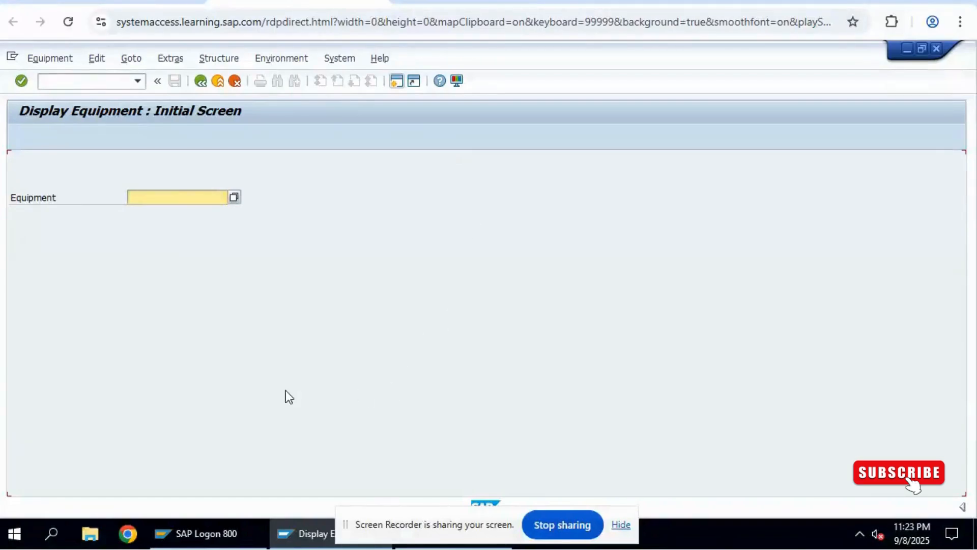
# Open the equipment number search help for the Equipment field
pyautogui.click(144, 197)
pyautogui.click(234, 197)
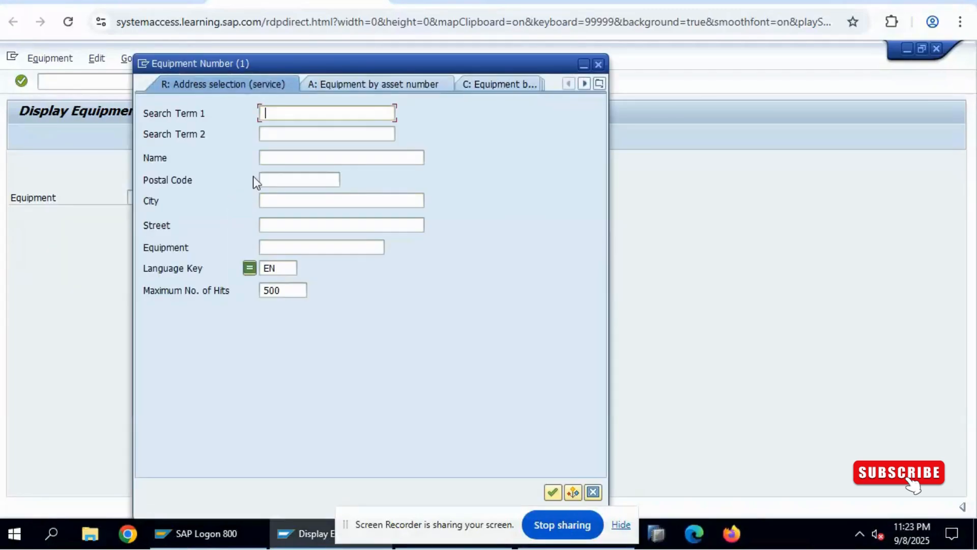
pyautogui.moveTo(360, 69); pyautogui.dragTo(332, 108)
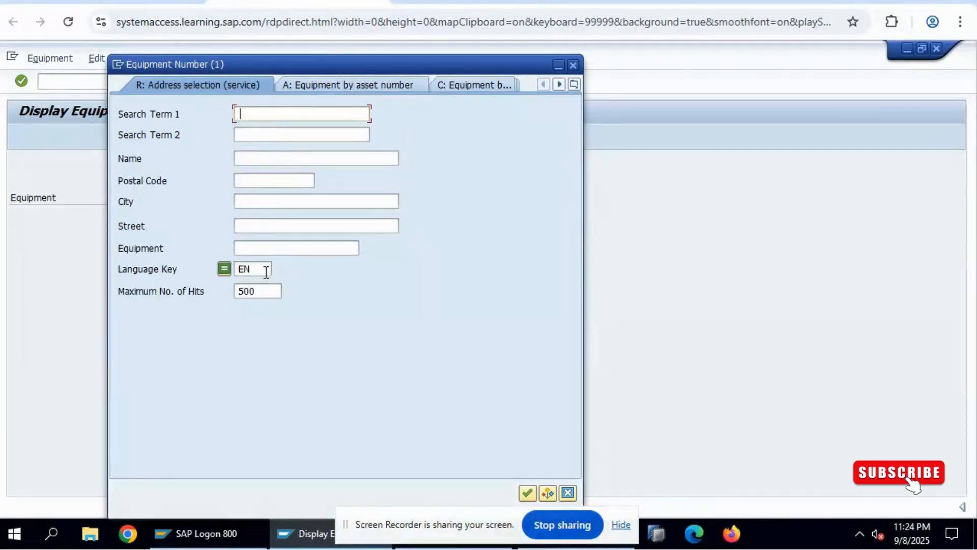
# Try to find equipment in the address selection search using "pump" as Search Term 1
pyautogui.click(266, 252)
pyautogui.write('pump')
pyautogui.press('Return')
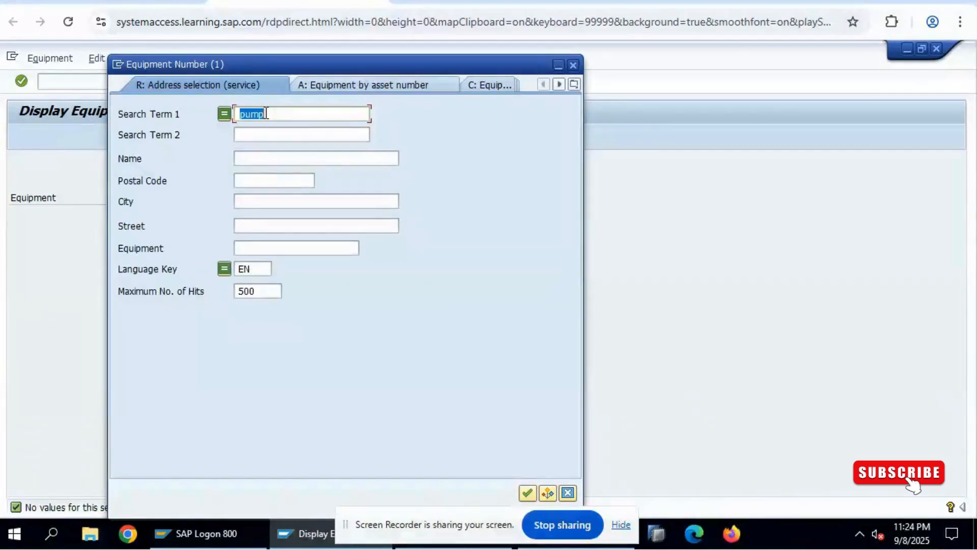
# Try the search again with the wildcard term "pump*" in Search Term 1, and clear the term
pyautogui.write('pun')
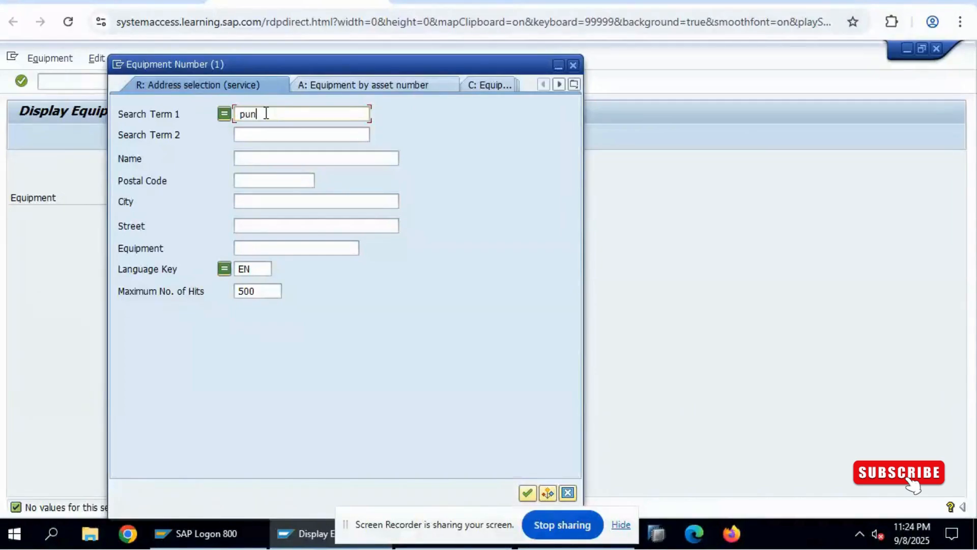
pyautogui.press('BackSpace')
pyautogui.write('mop*')
pyautogui.press('BackSpace')
pyautogui.write('p*')
pyautogui.press('Return')
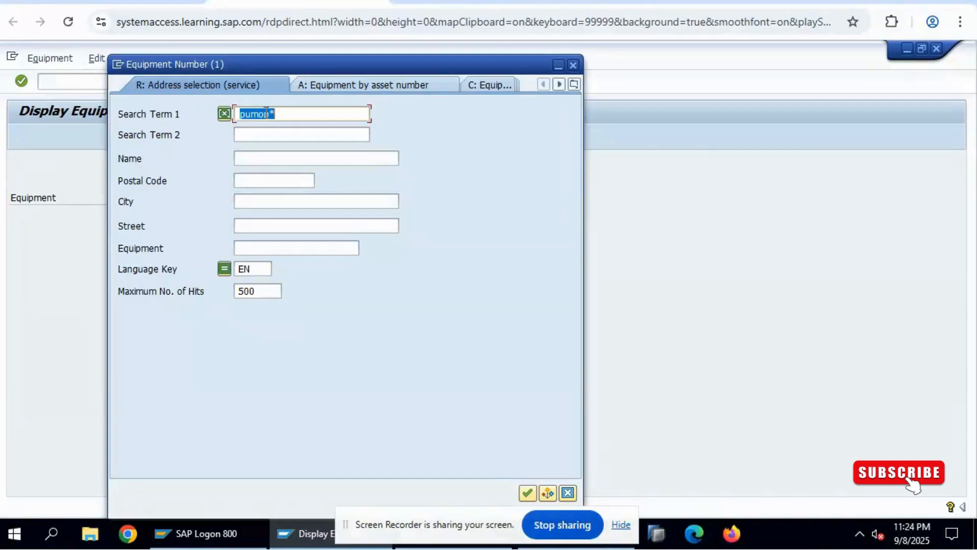
pyautogui.write('pum')
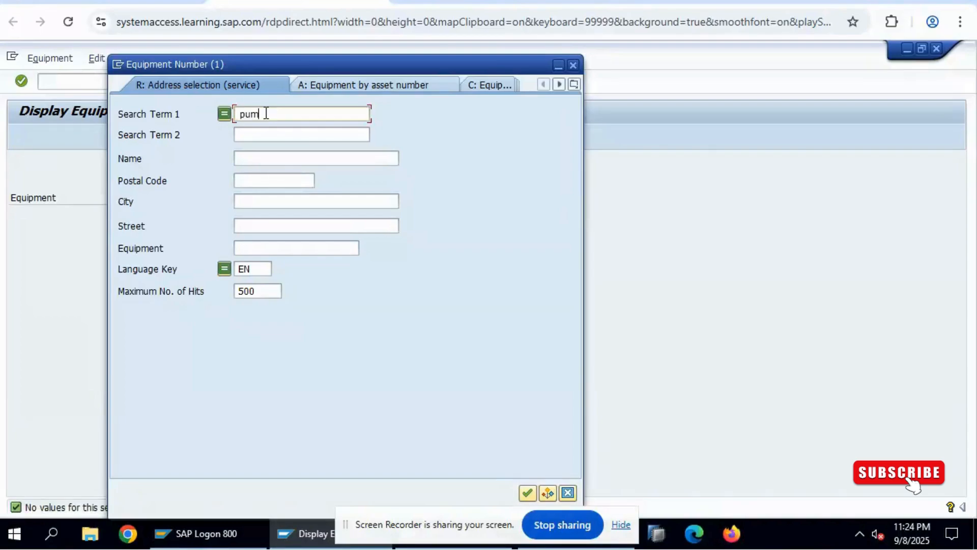
pyautogui.write('p*')
pyautogui.press('Return')
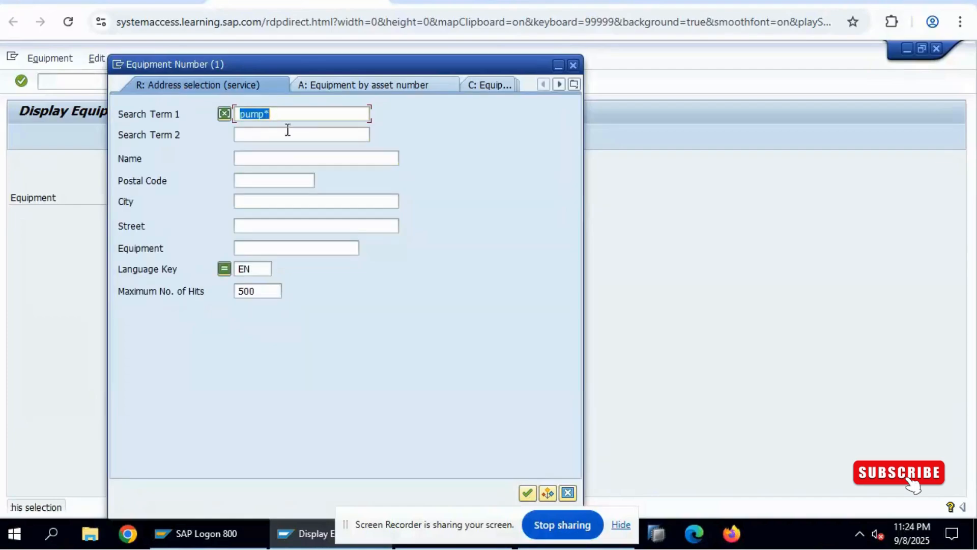
pyautogui.press('Delete')
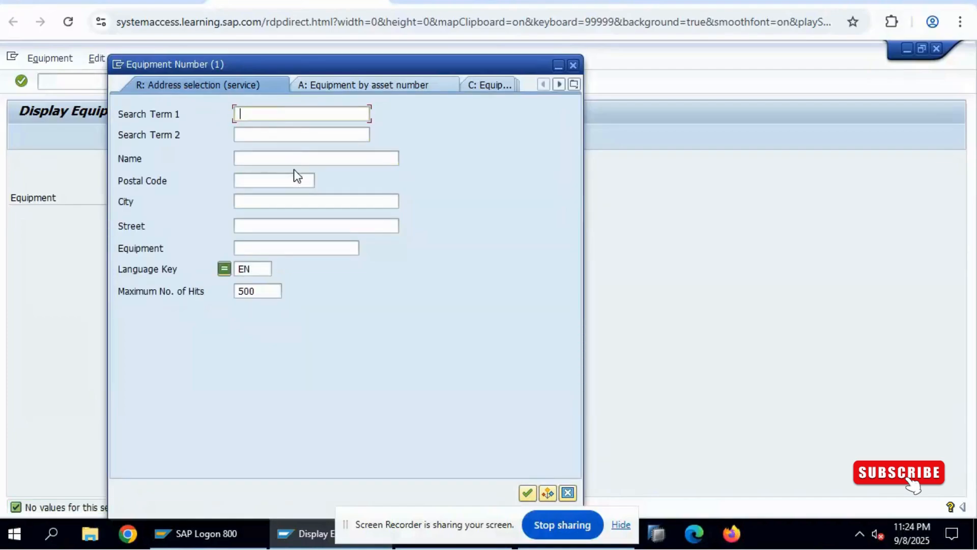
# Change the search to Equipment by cost center and search for equipment in maintenance plant 1010
pyautogui.click(577, 84)
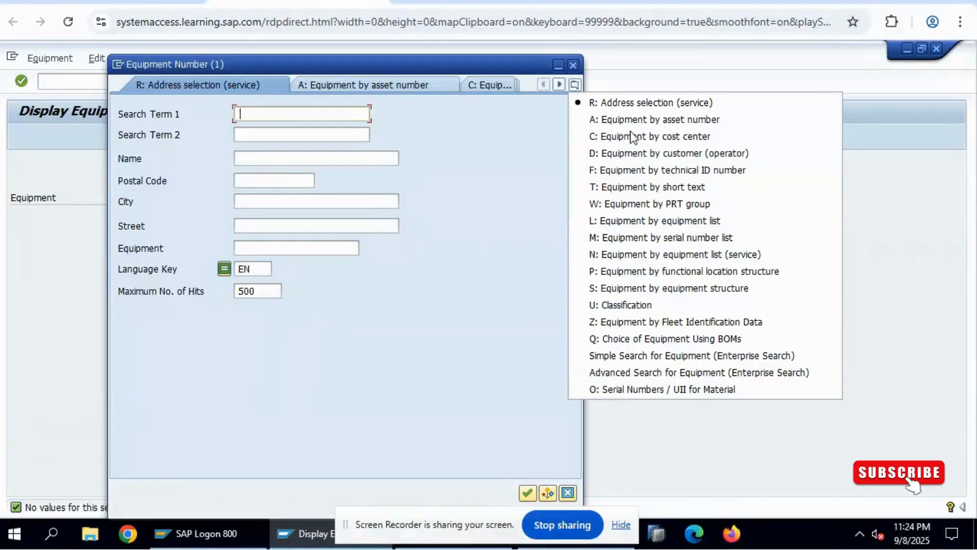
pyautogui.click(649, 136)
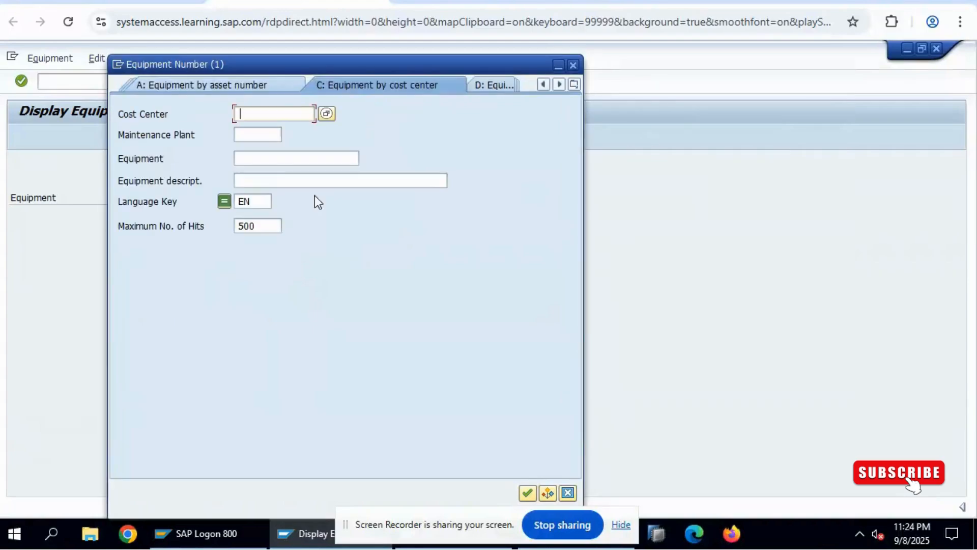
pyautogui.click(256, 138)
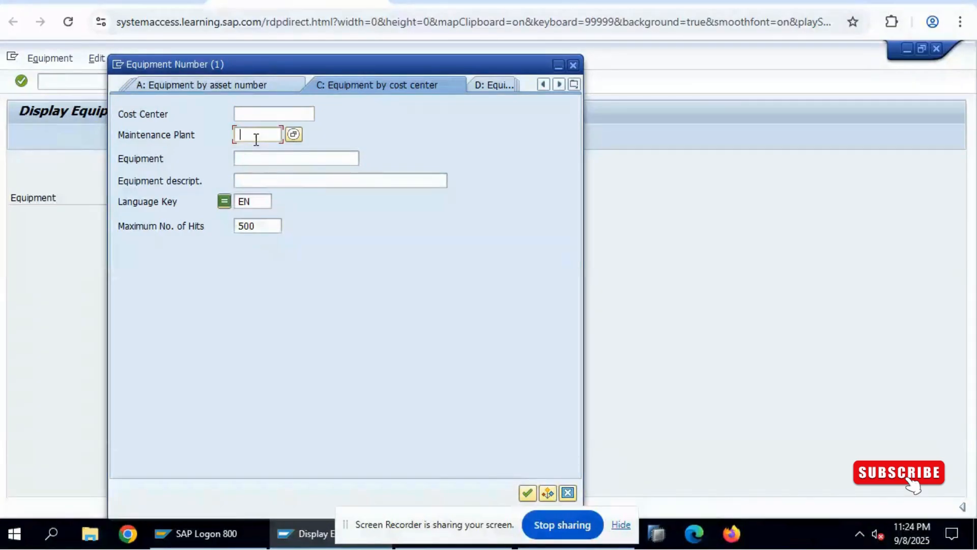
pyautogui.write('1010')
pyautogui.press('Return')
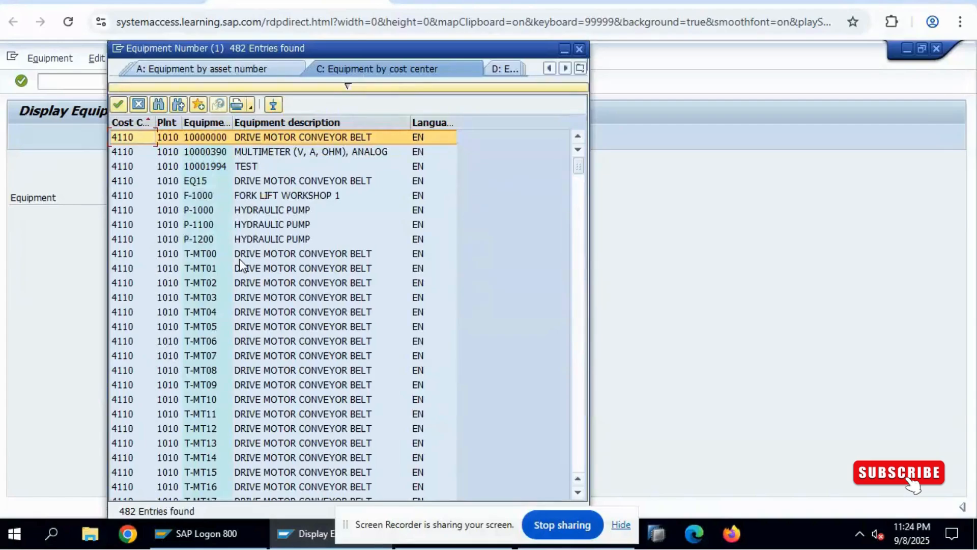
# Look through the equipment list found by cost center for plant 1010, down to the hydraulic pumps and trucks
pyautogui.scroll(-9, 252, 273)
pyautogui.scroll(-20, 252, 275)
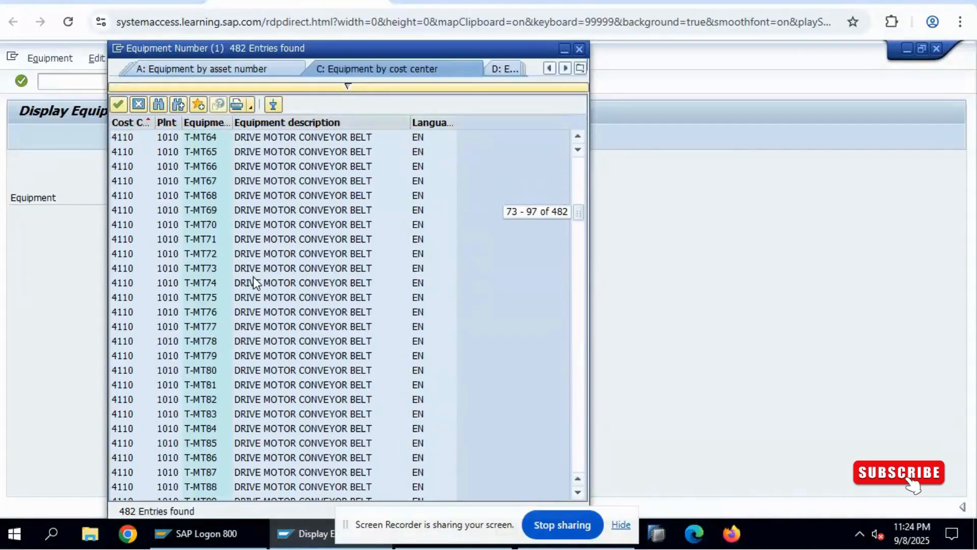
pyautogui.scroll(-12, 253, 283)
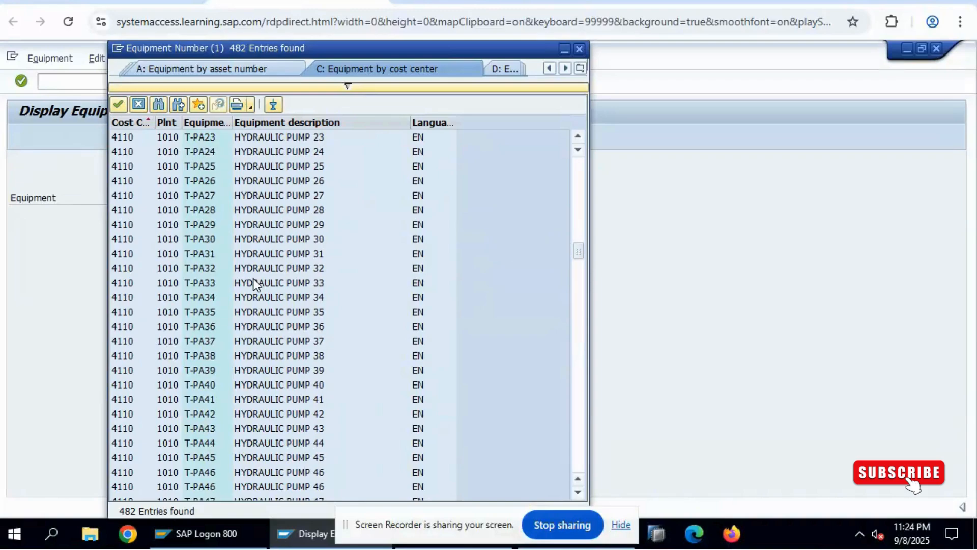
pyautogui.scroll(-11, 253, 284)
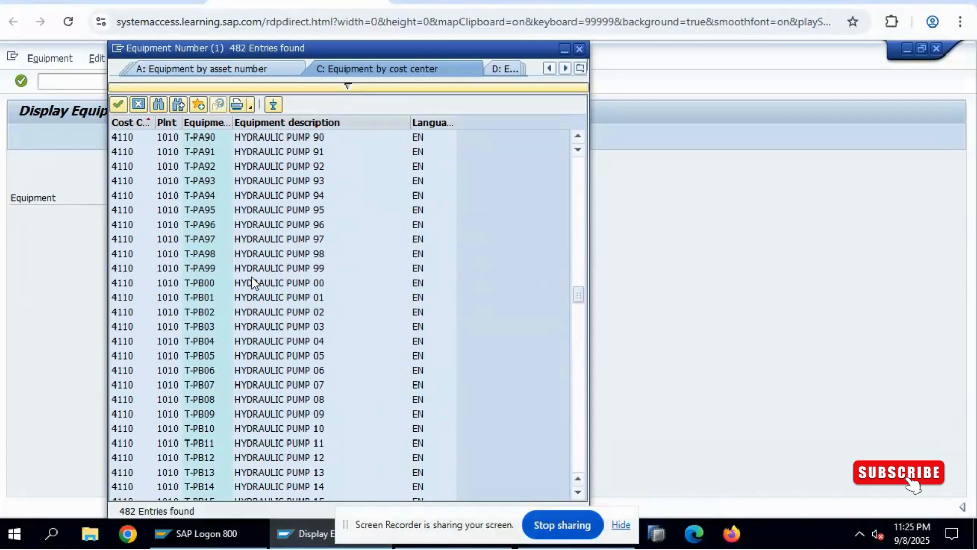
pyautogui.scroll(-20, 253, 284)
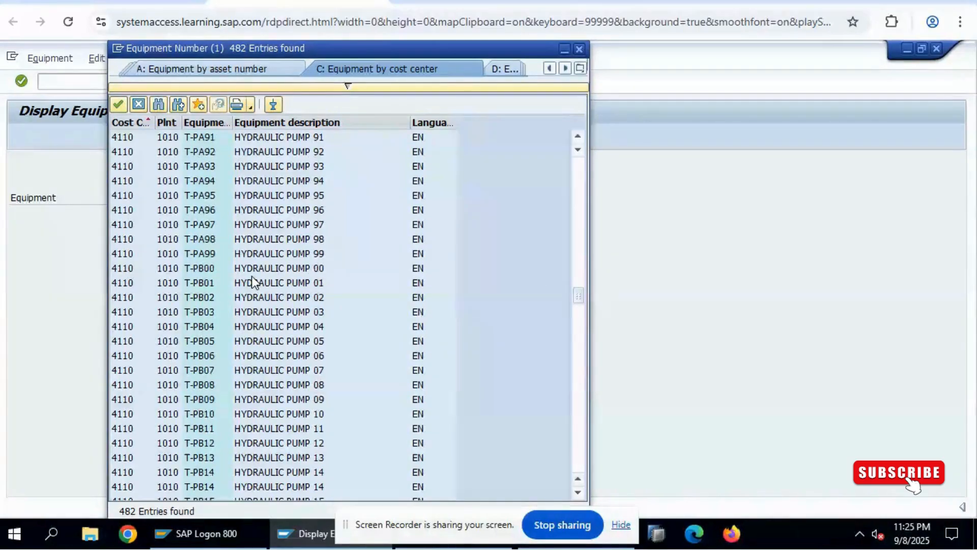
pyautogui.scroll(-18, 254, 276)
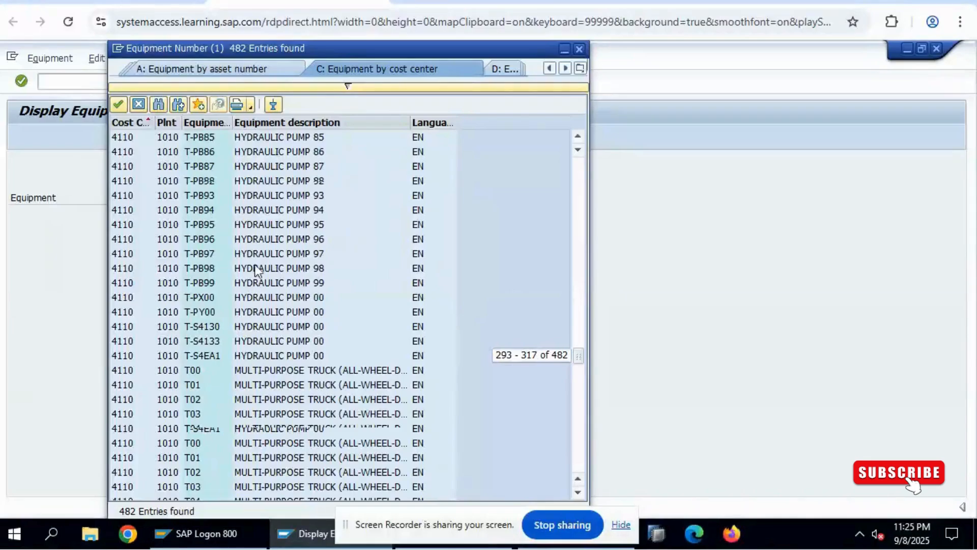
pyautogui.scroll(20, 272, 257)
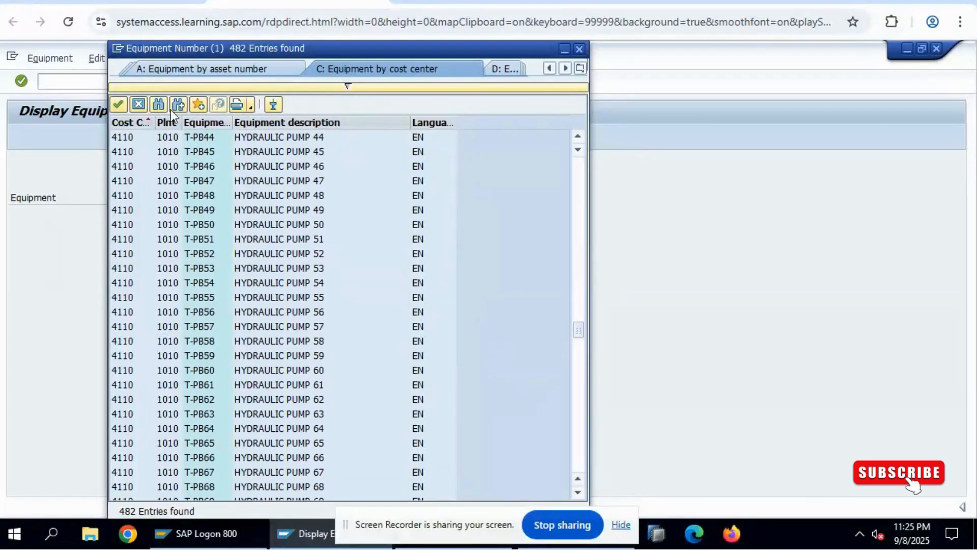
# Change the search to Equipment by equipment list and run it for object type 7000 (Hydraulic Pump)
pyautogui.click(581, 69)
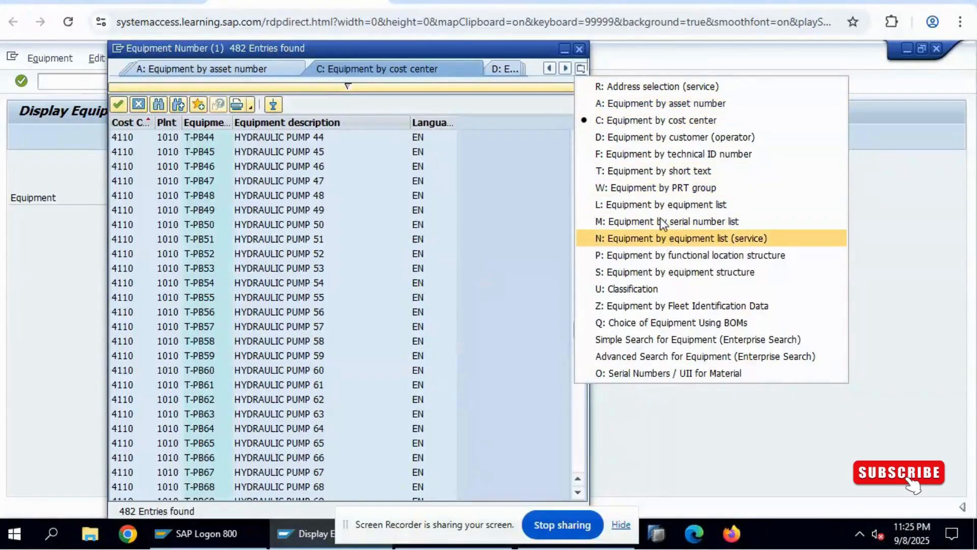
pyautogui.click(660, 205)
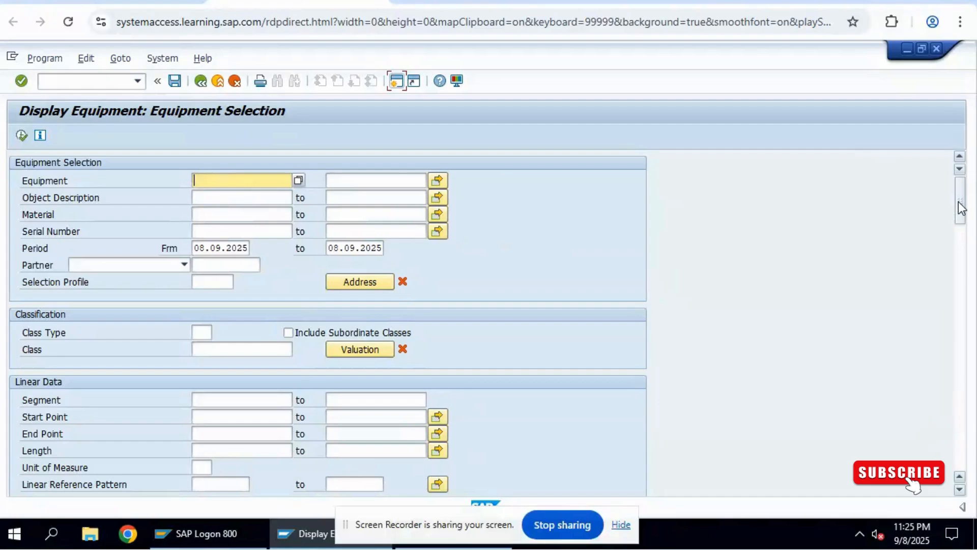
pyautogui.scroll(-5, 640, 316)
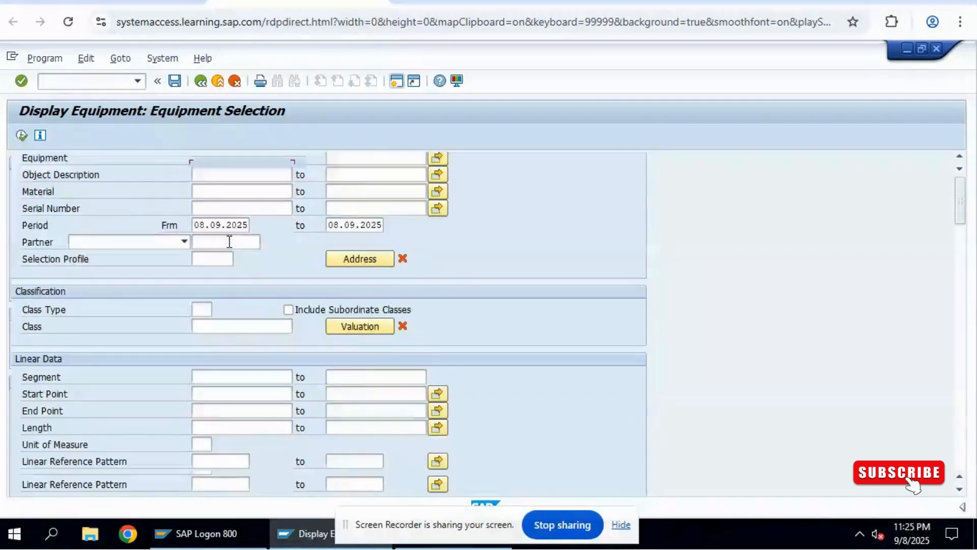
pyautogui.scroll(-6, 672, 308)
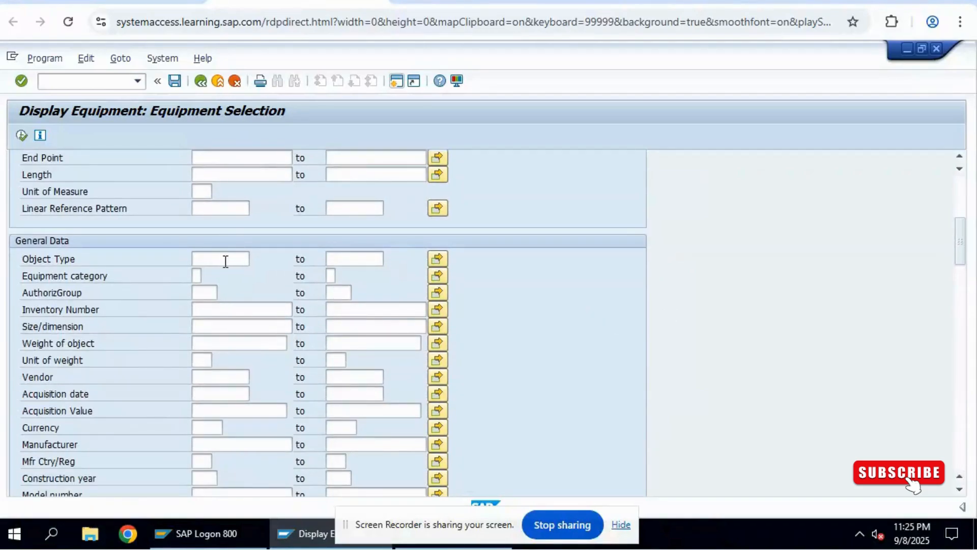
pyautogui.click(224, 259)
pyautogui.click(253, 261)
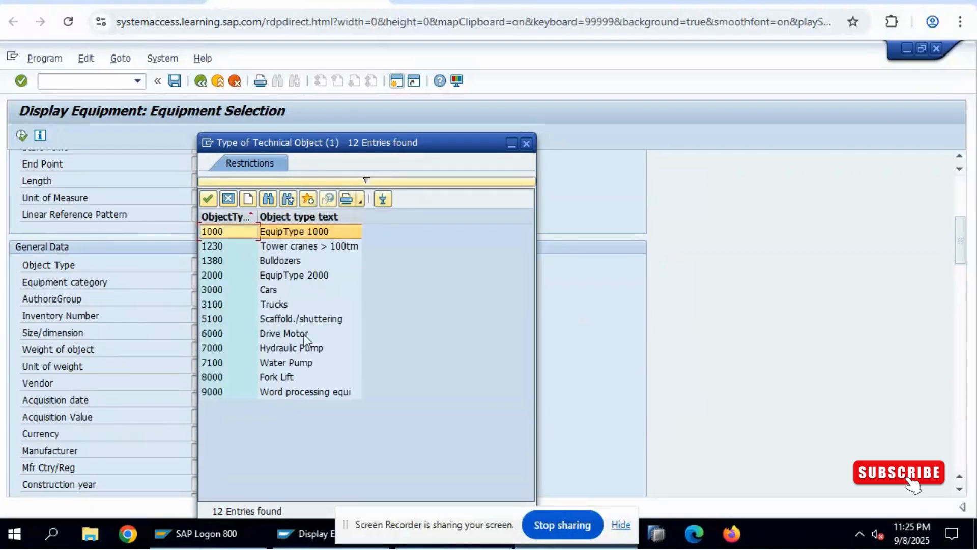
pyautogui.click(300, 348)
pyautogui.doubleClick(300, 348)
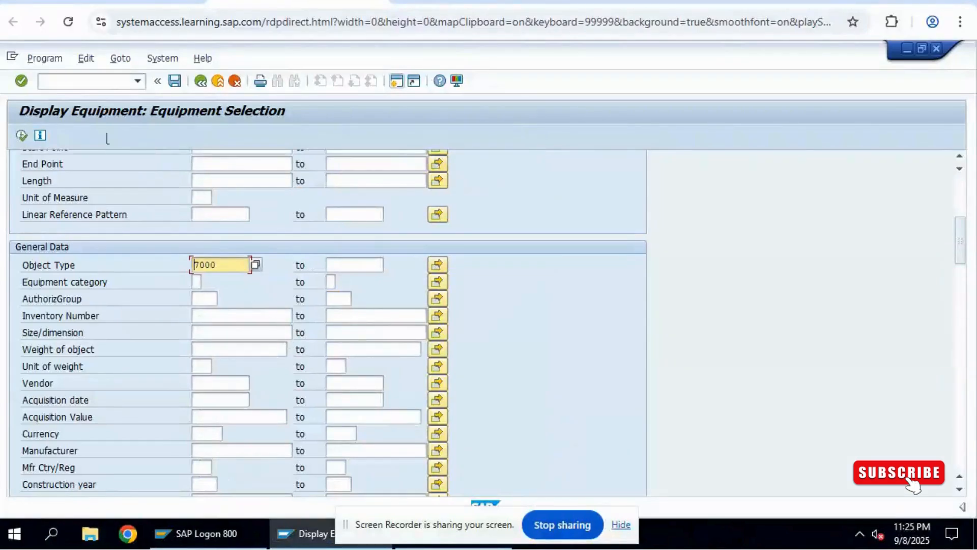
pyautogui.click(21, 135)
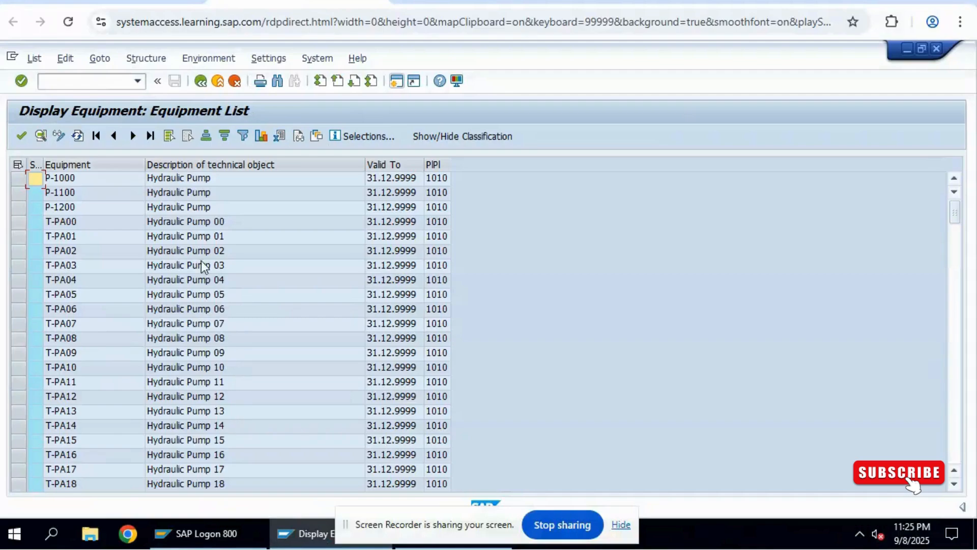
# Return to the equipment selection and try to narrow the search with equipment category M (Machines)
pyautogui.click(201, 82)
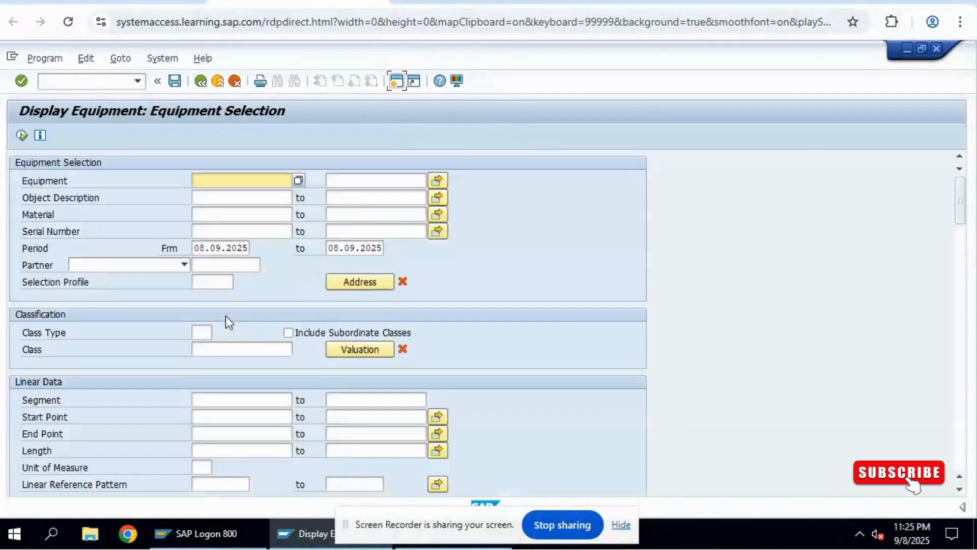
pyautogui.scroll(-3, 216, 361)
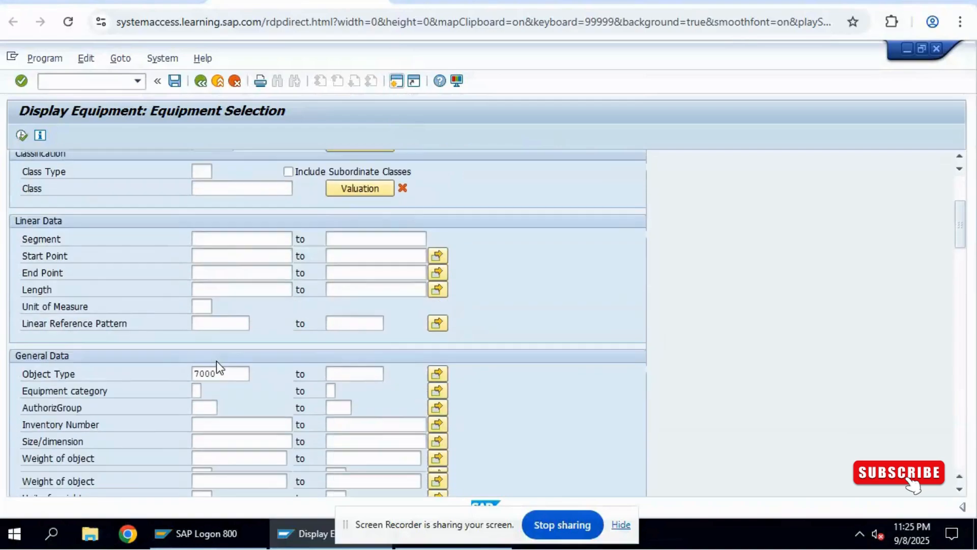
pyautogui.scroll(-1, 230, 298)
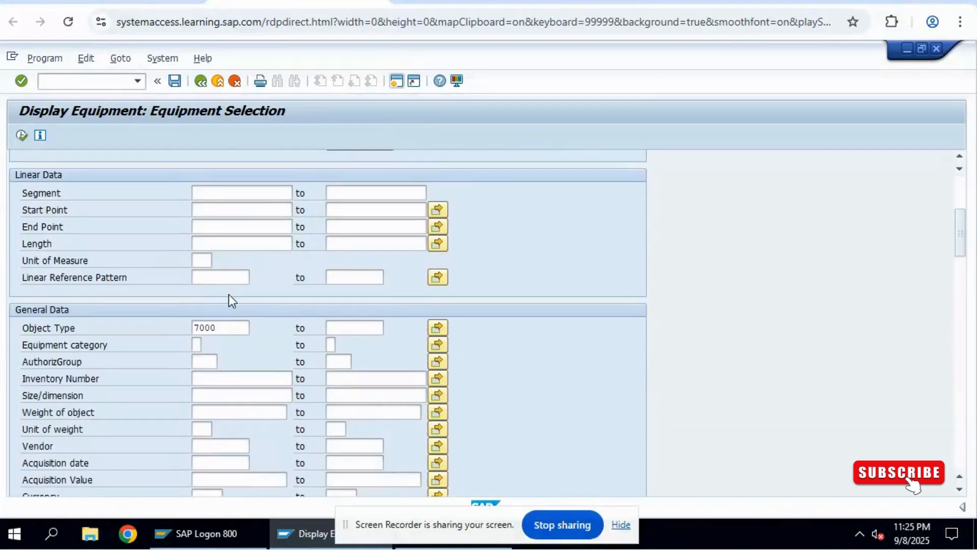
pyautogui.scroll(-1, 209, 321)
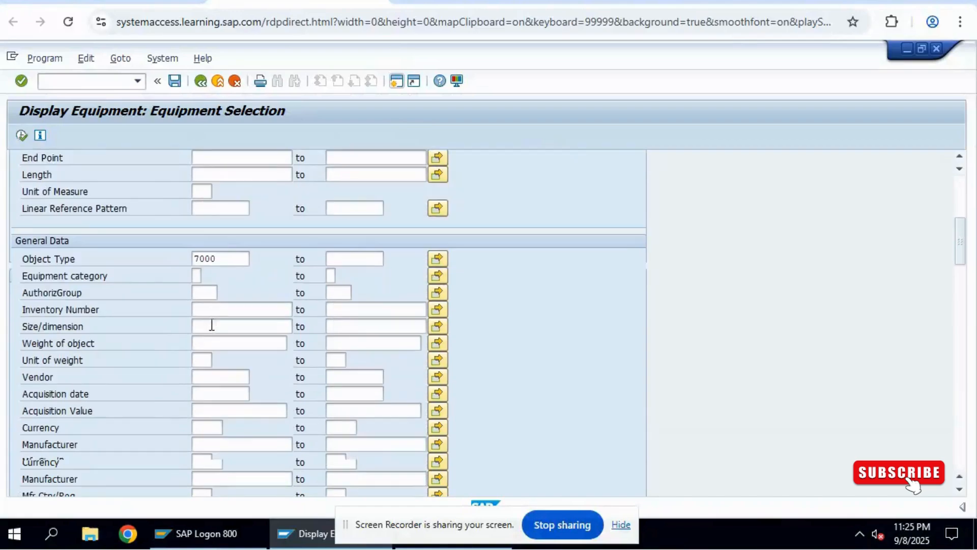
pyautogui.click(197, 275)
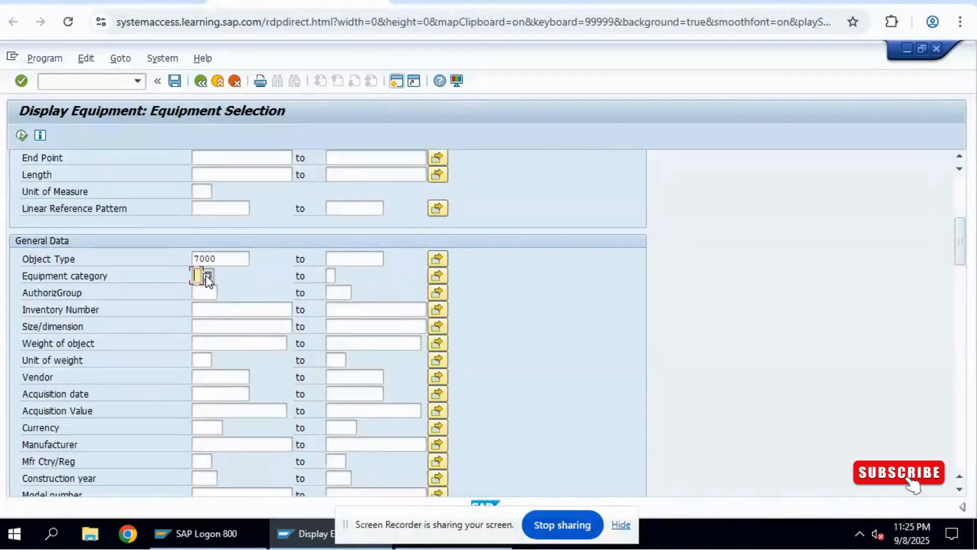
pyautogui.click(207, 275)
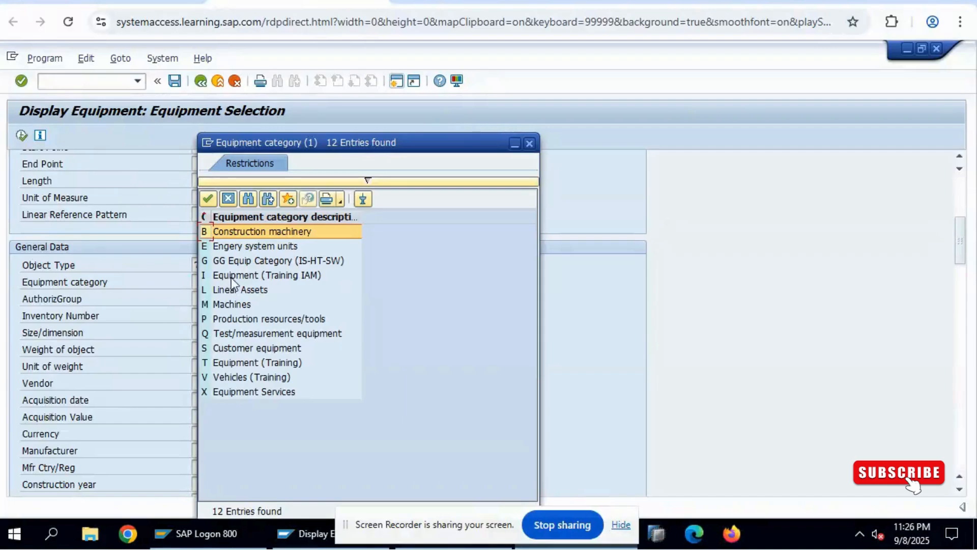
pyautogui.doubleClick(250, 304)
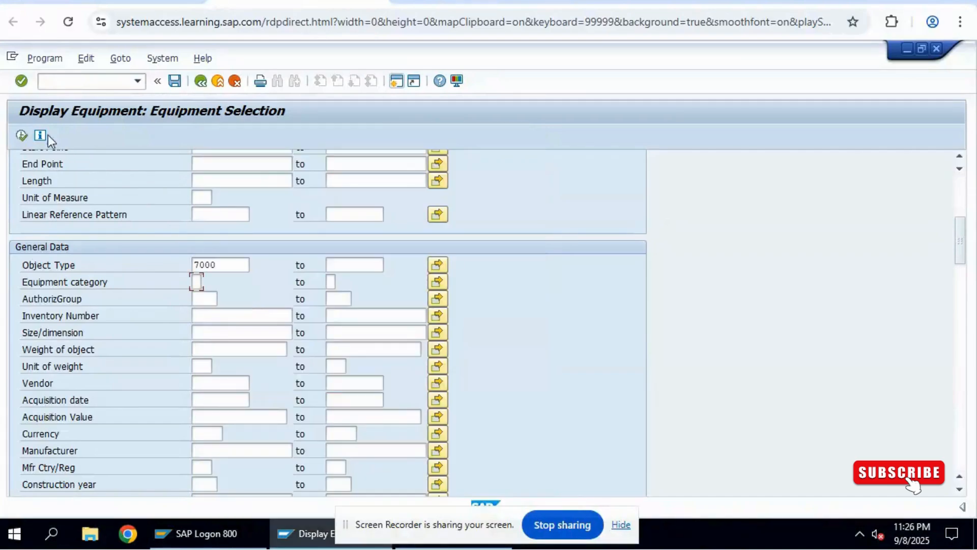
pyautogui.click(20, 135)
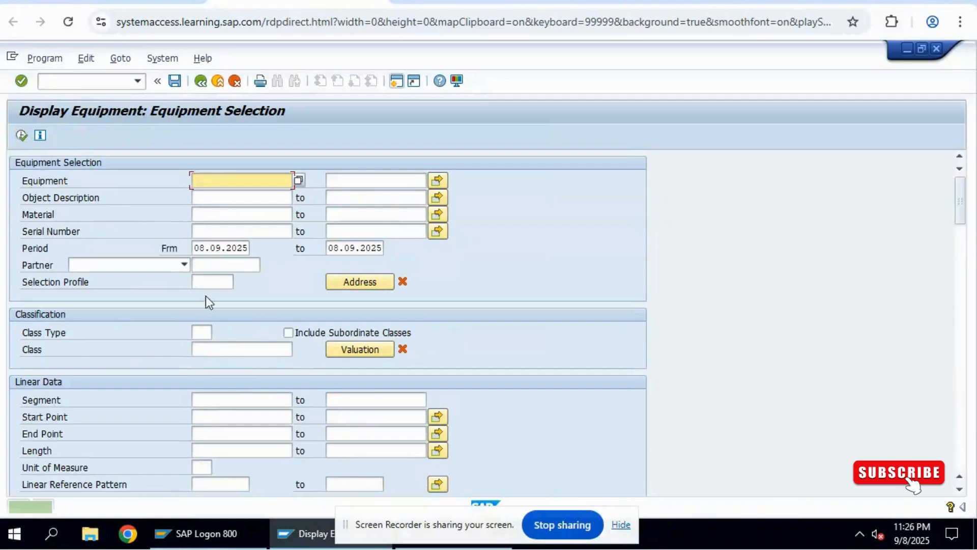
# Clear the equipment category in the General Data selection criteria
pyautogui.scroll(-4, 222, 374)
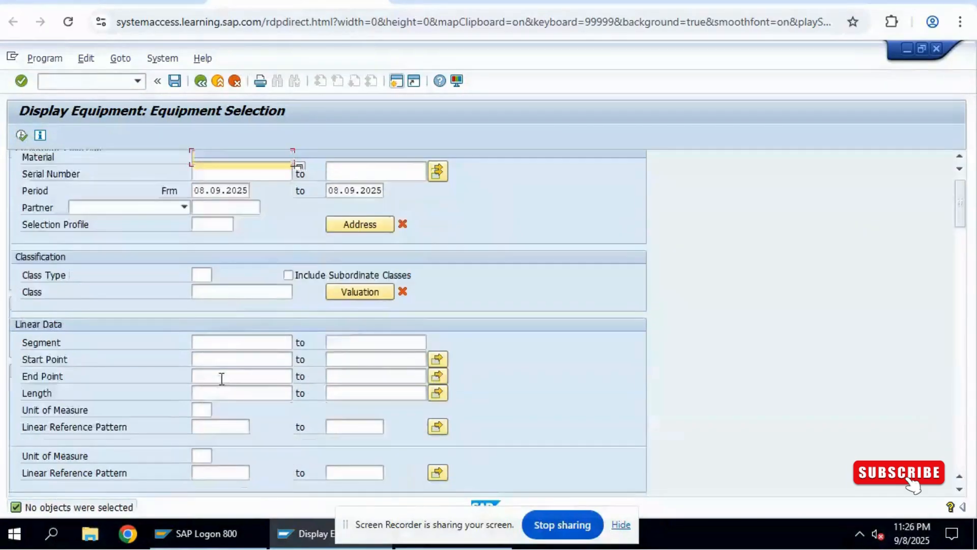
pyautogui.scroll(-1, 197, 381)
pyautogui.click(219, 377)
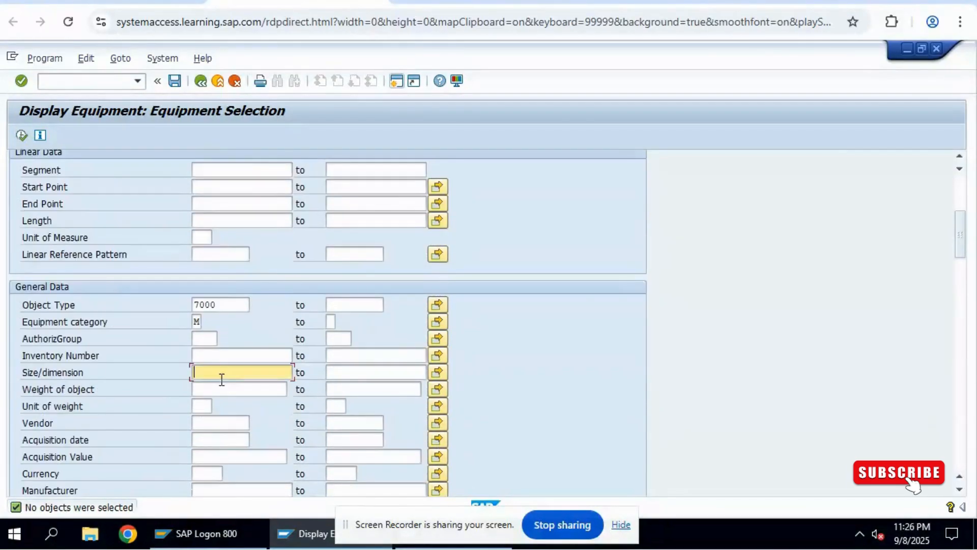
pyautogui.click(196, 321)
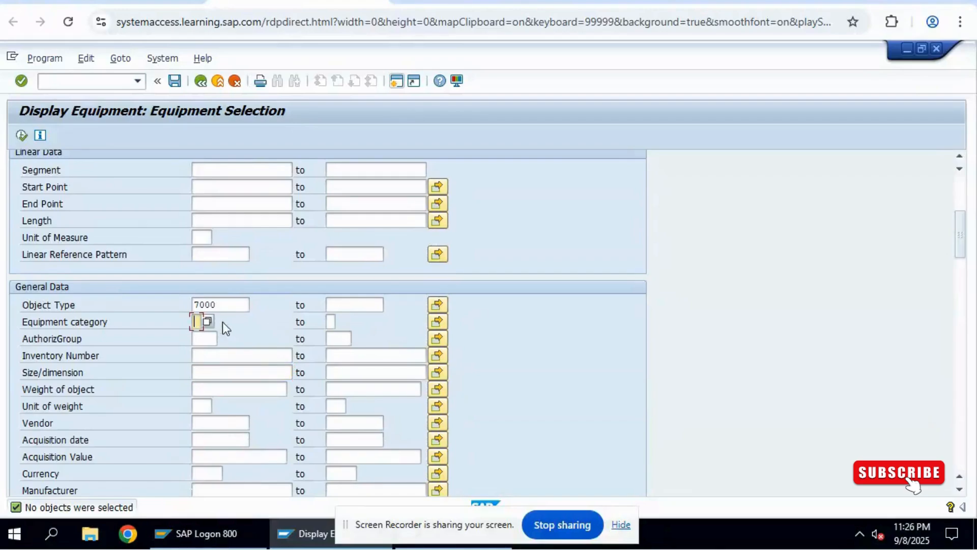
# Examine the other available selection criteria under General Data, Serial Number Selection, Location Data and Maintenance Data
pyautogui.scroll(-2, 270, 360)
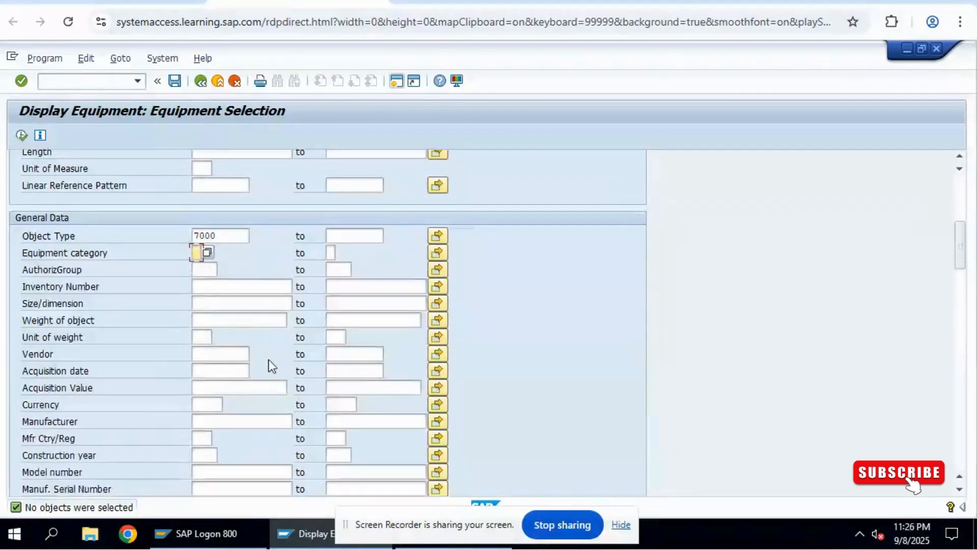
pyautogui.scroll(-1, 267, 363)
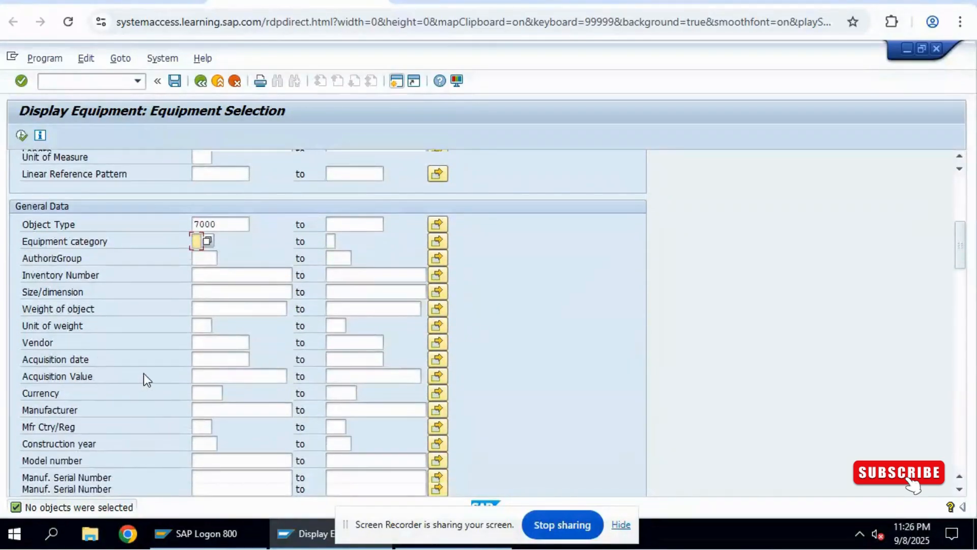
pyautogui.scroll(-2, 144, 373)
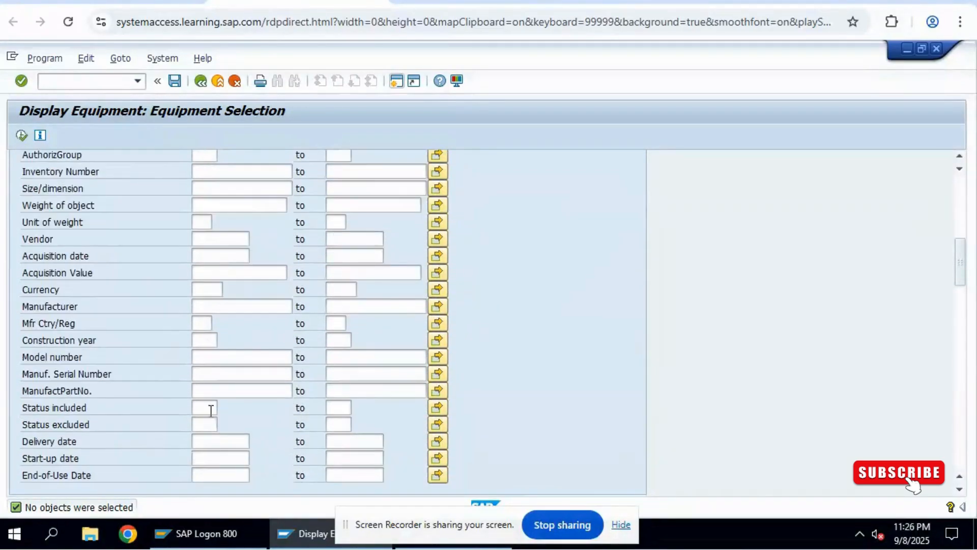
pyautogui.click(219, 355)
pyautogui.click(218, 371)
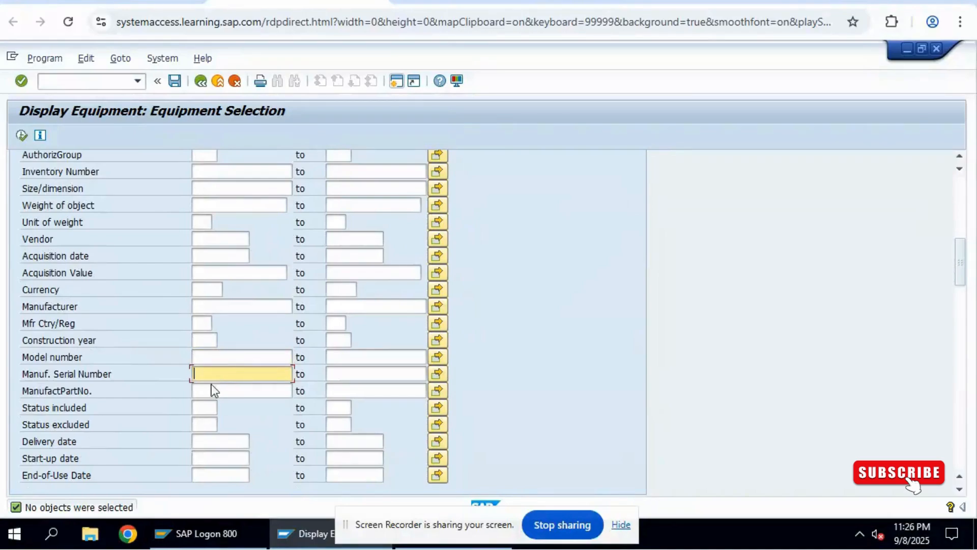
pyautogui.scroll(-3, 213, 385)
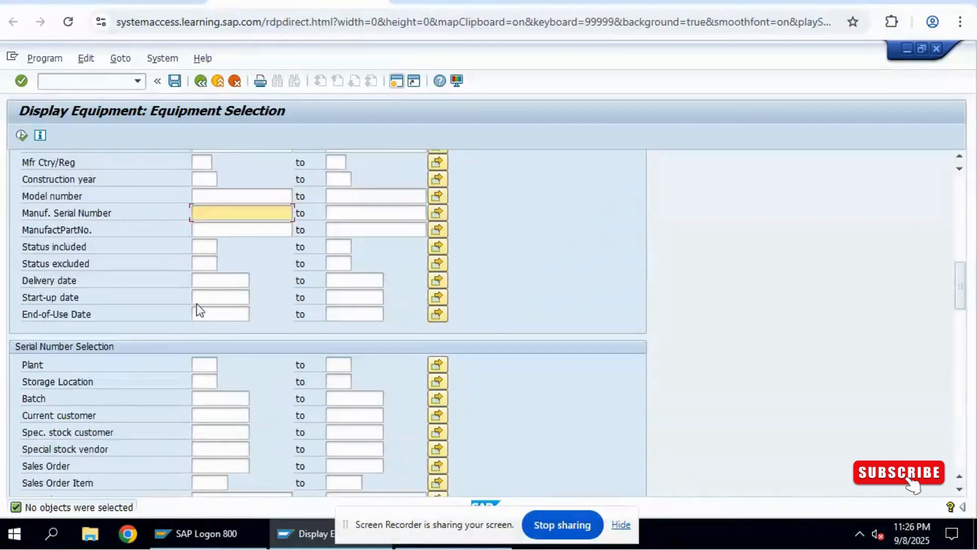
pyautogui.click(204, 365)
pyautogui.scroll(-3, 193, 365)
pyautogui.scroll(-5, 196, 372)
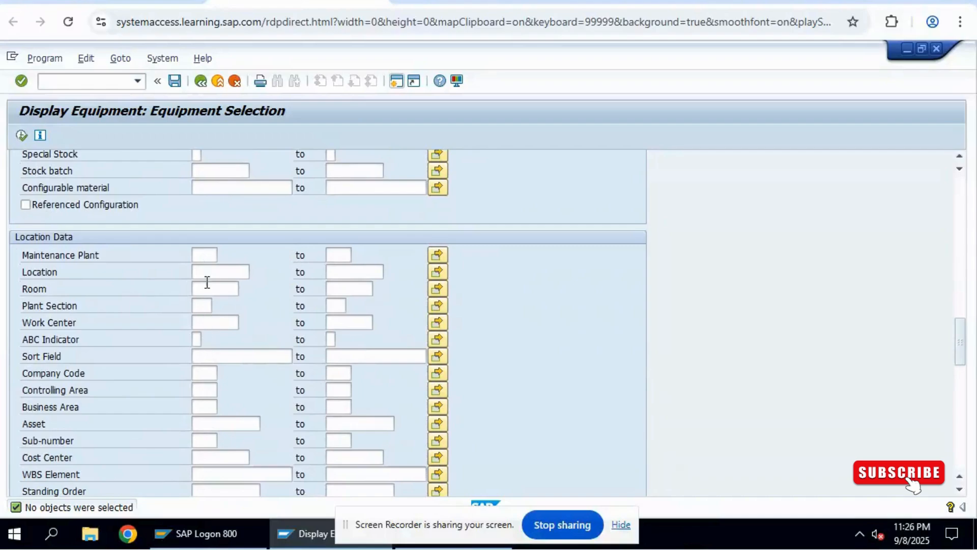
pyautogui.click(205, 259)
pyautogui.scroll(-5, 218, 399)
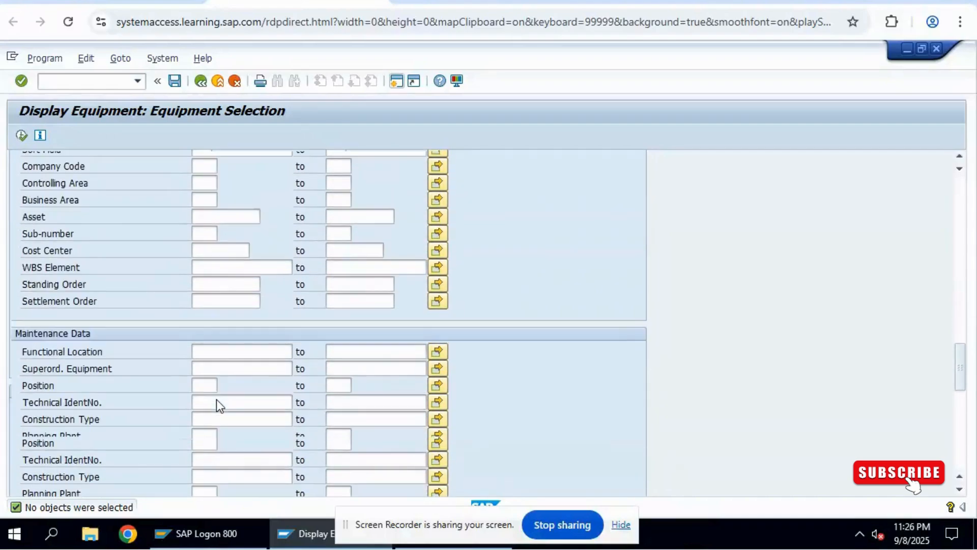
pyautogui.scroll(-3, 218, 400)
# Leave the equipment selection and close the input help selection without choosing a search method
pyautogui.scroll(7, 219, 400)
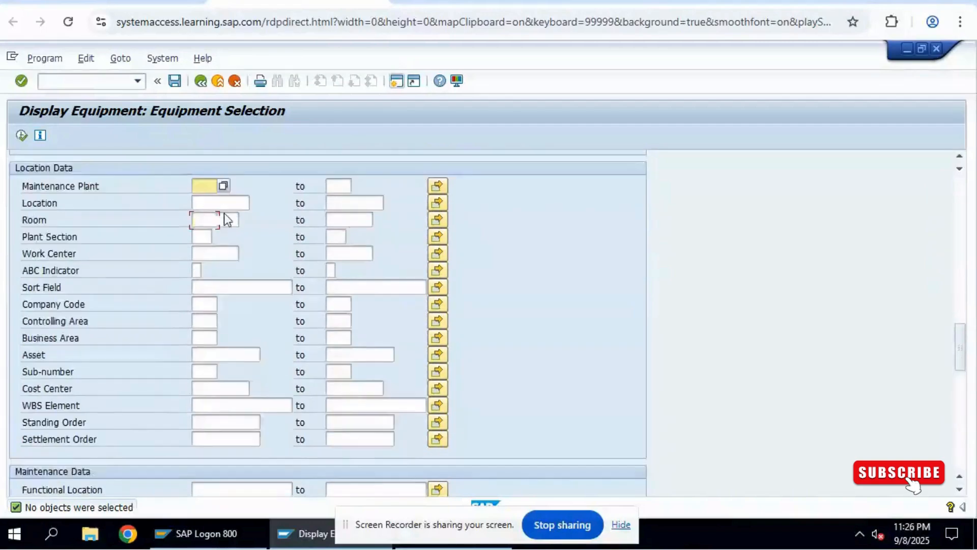
pyautogui.scroll(10, 220, 244)
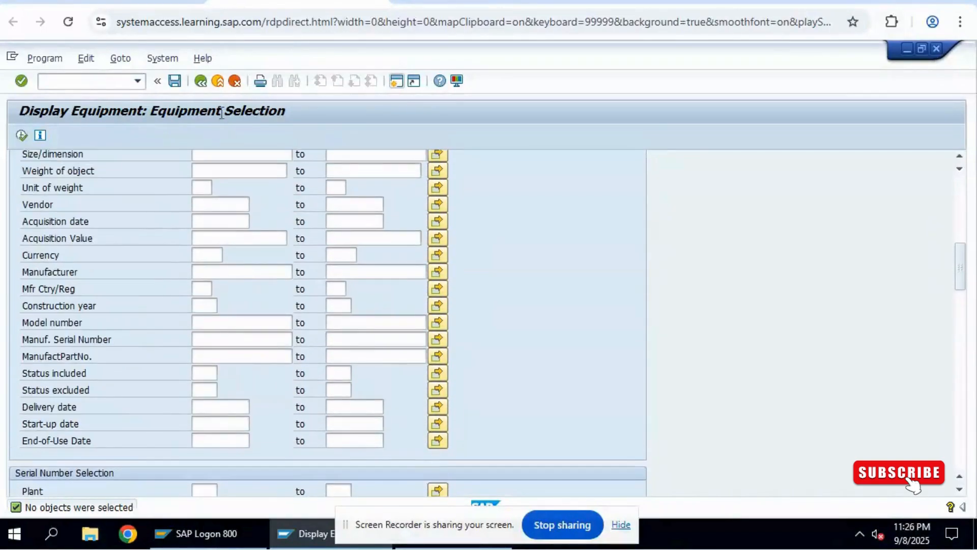
pyautogui.click(199, 82)
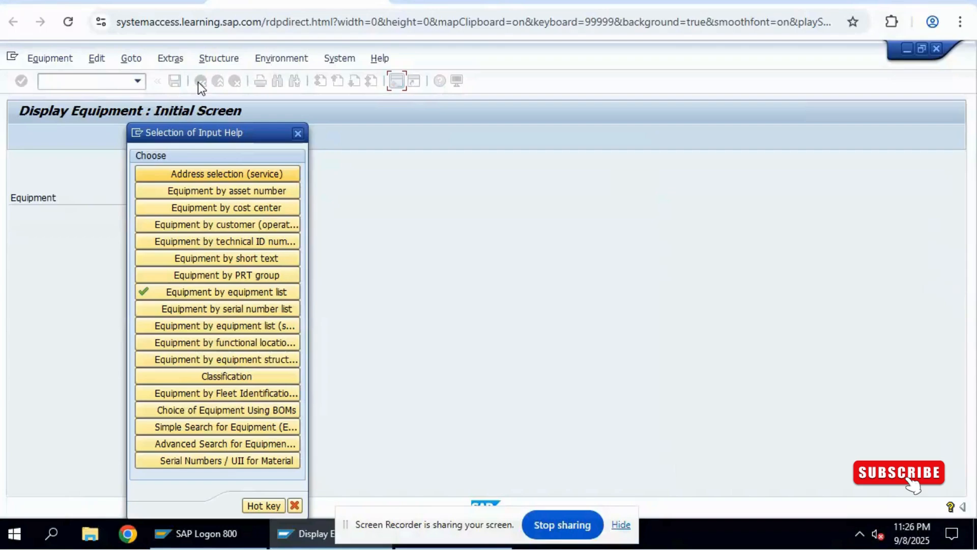
pyautogui.click(298, 133)
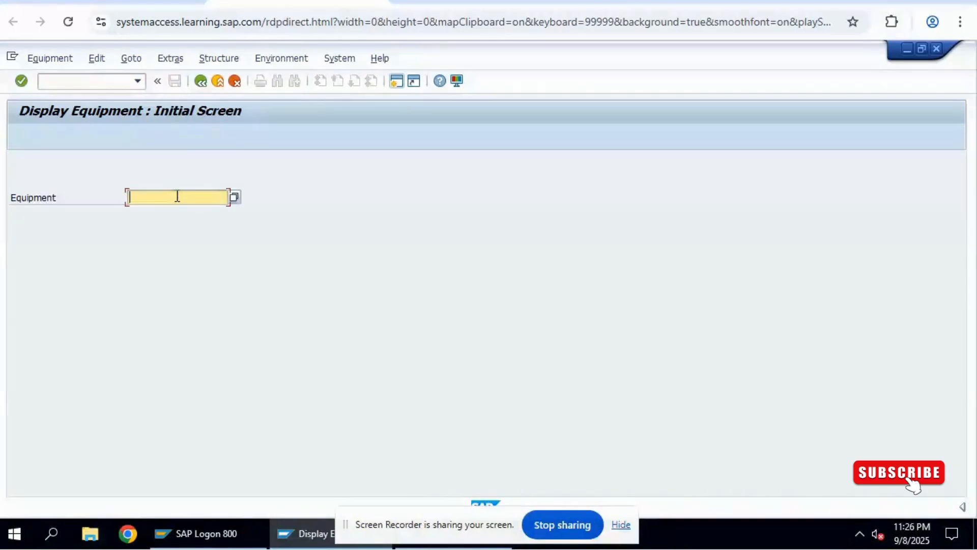
# Display the master record of equipment P-1000 and review its general, reference and manufacturer data
pyautogui.write('p-1000')
pyautogui.press('Return')
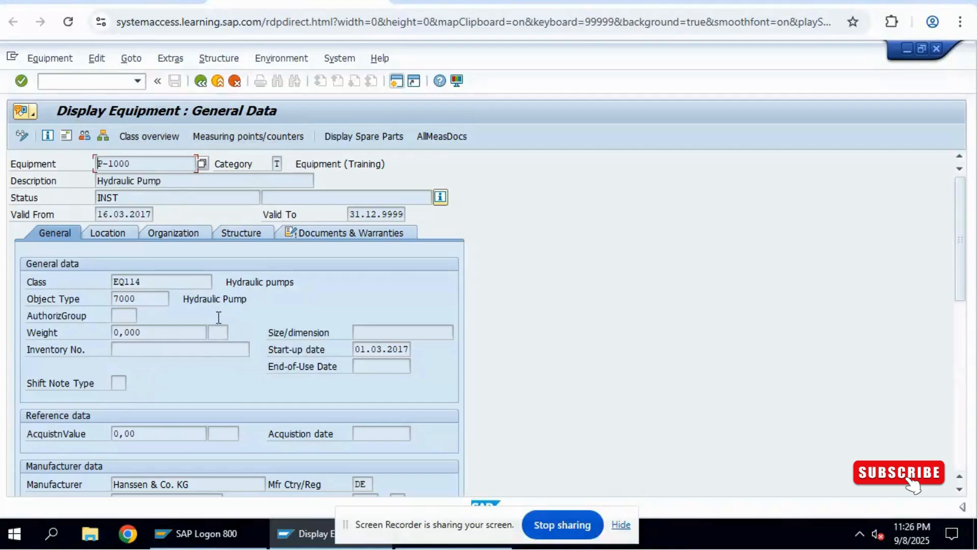
pyautogui.scroll(-1, 219, 318)
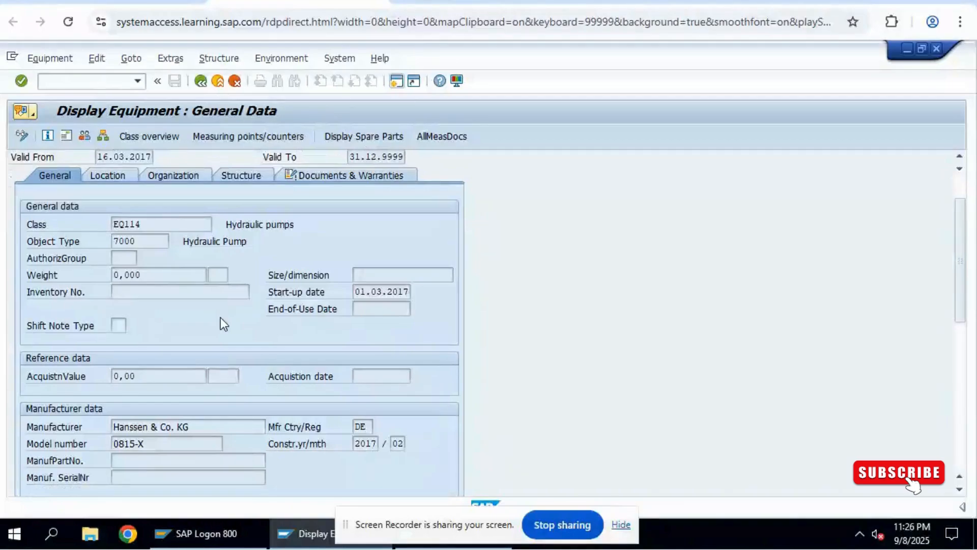
pyautogui.scroll(-2, 221, 317)
pyautogui.scroll(3, 221, 319)
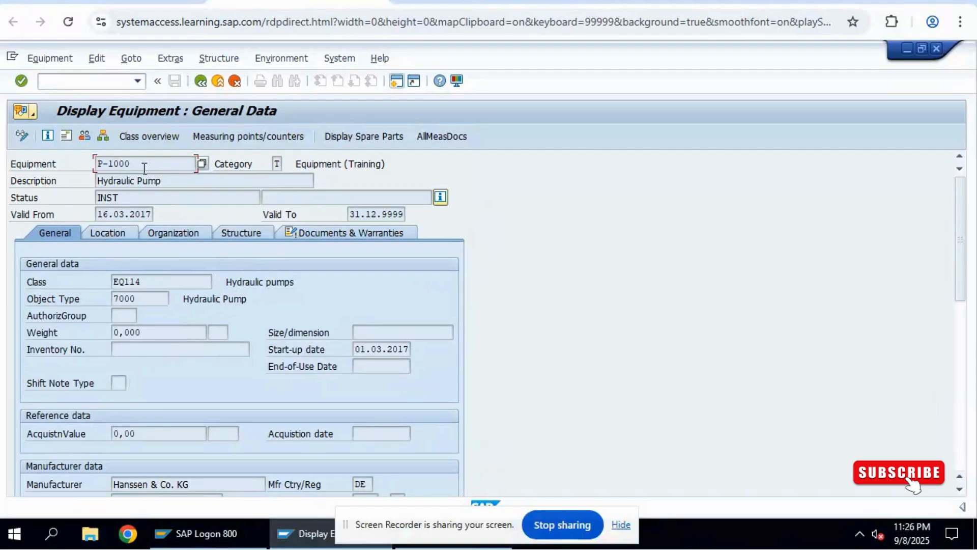
# Look through the location, organization and structure data of equipment P-1000, ending on its general data
pyautogui.click(117, 238)
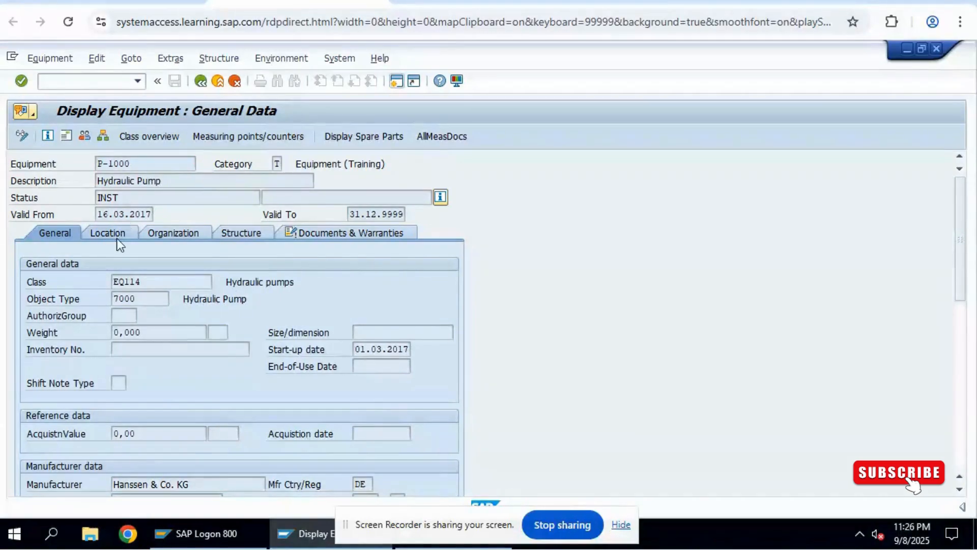
pyautogui.click(192, 238)
pyautogui.click(240, 233)
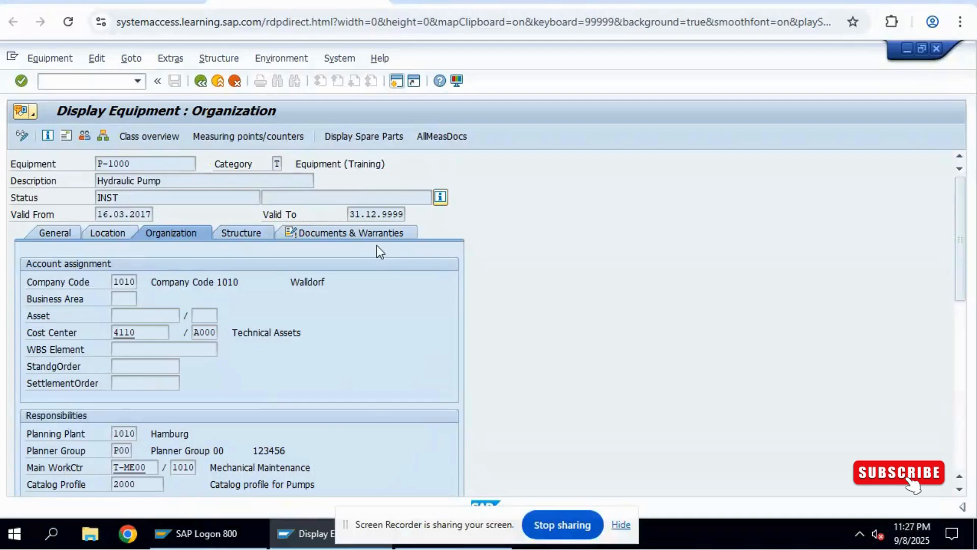
pyautogui.click(338, 236)
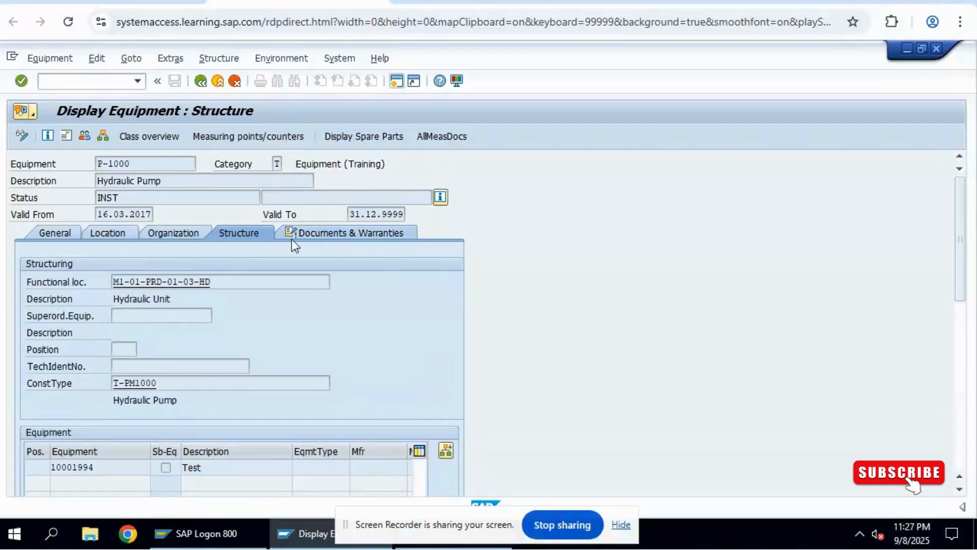
pyautogui.click(183, 233)
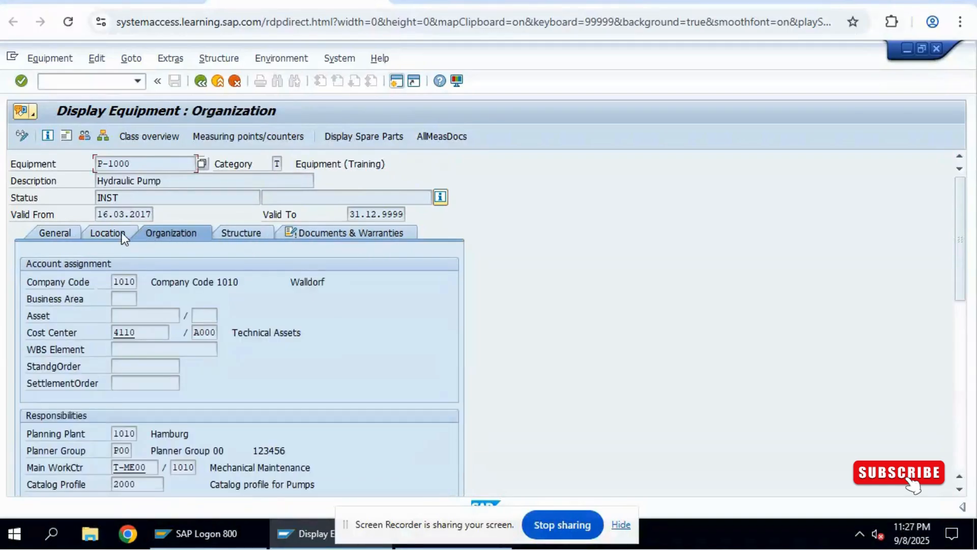
pyautogui.click(53, 233)
# Check the equipment's status details, and go back to examine its category, number and description in the record header
pyautogui.click(439, 198)
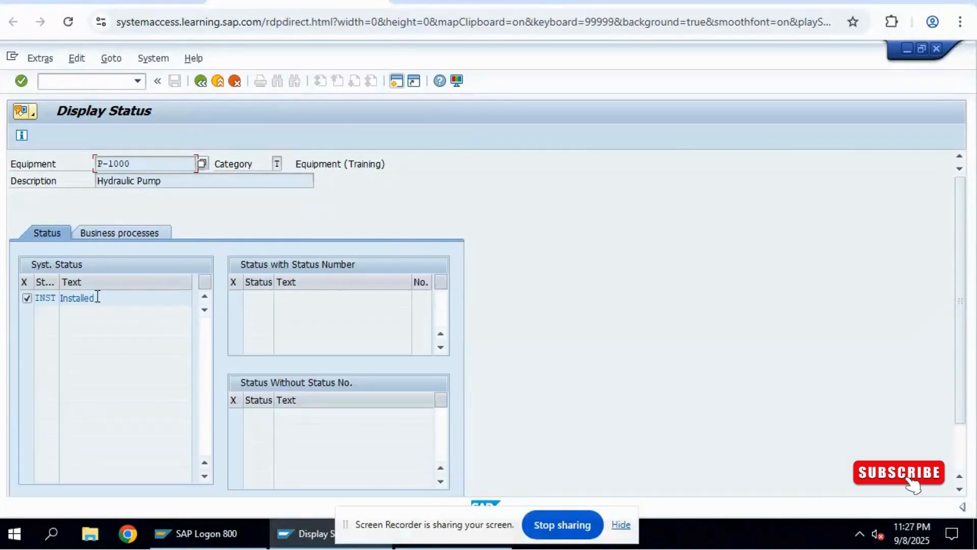
pyautogui.click(200, 83)
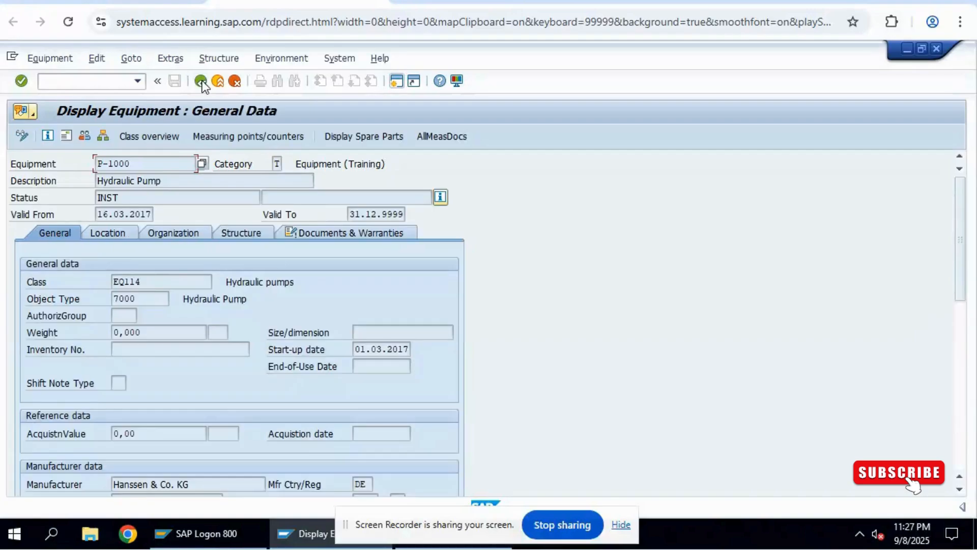
pyautogui.click(278, 164)
pyautogui.moveTo(142, 164); pyautogui.dragTo(71, 169)
pyautogui.moveTo(165, 181); pyautogui.dragTo(88, 188)
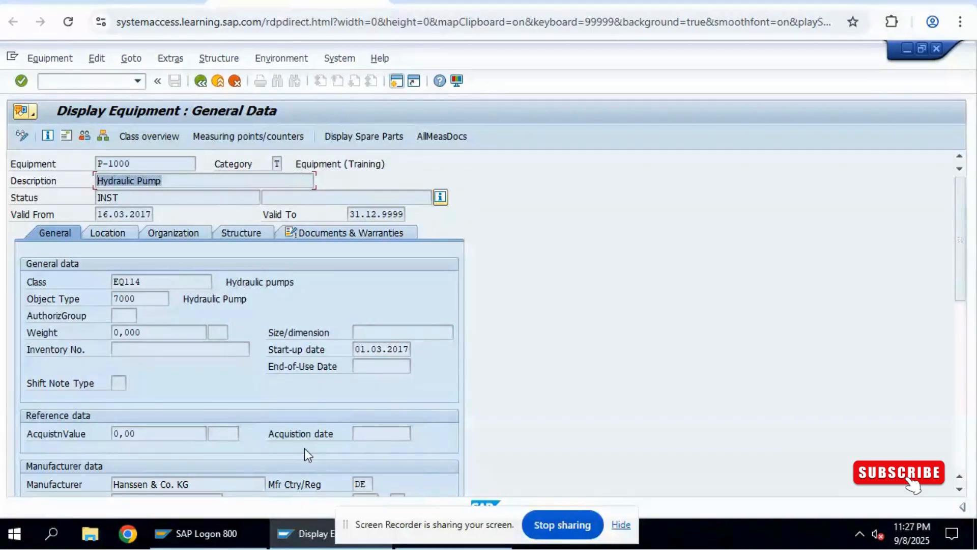
# Switch to the Google Docs guide and read section 4 on changing an equipment master record, highlighting transaction code IE02
pyautogui.click(447, 2)
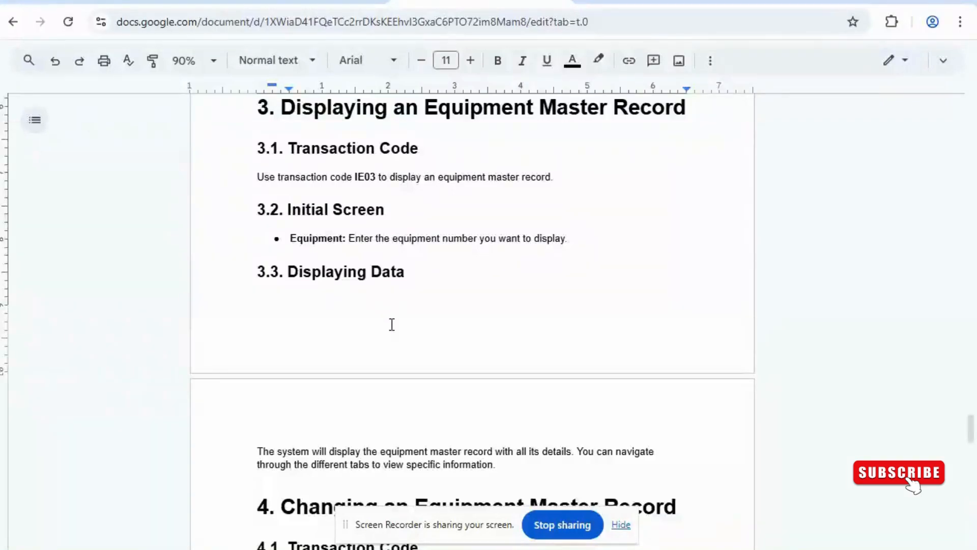
pyautogui.scroll(-1, 391, 324)
pyautogui.scroll(-5, 392, 325)
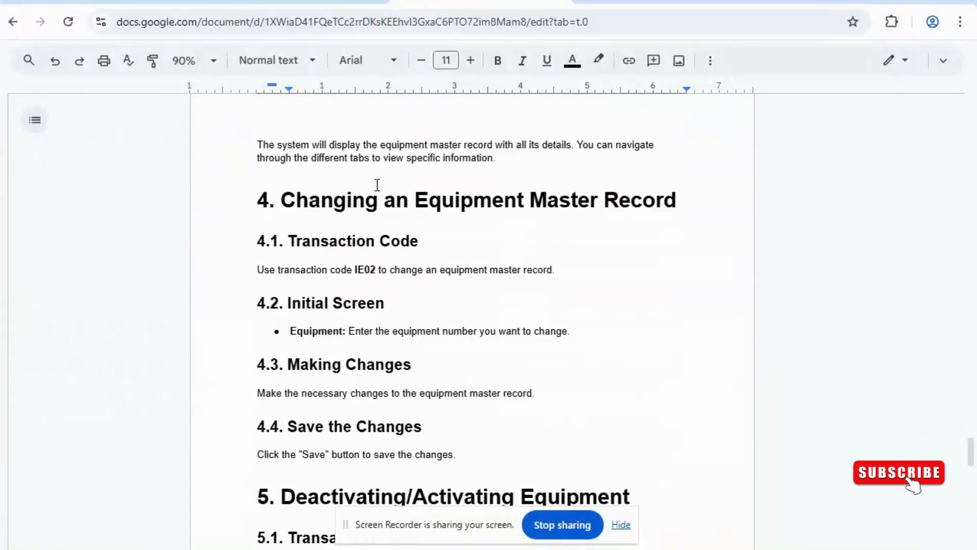
pyautogui.scroll(-2, 377, 184)
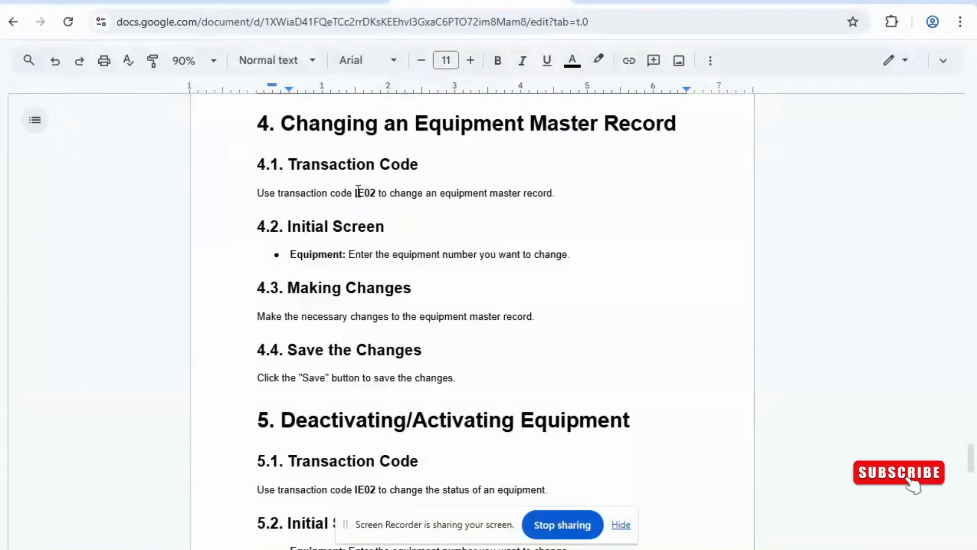
pyautogui.moveTo(355, 193); pyautogui.dragTo(377, 189)
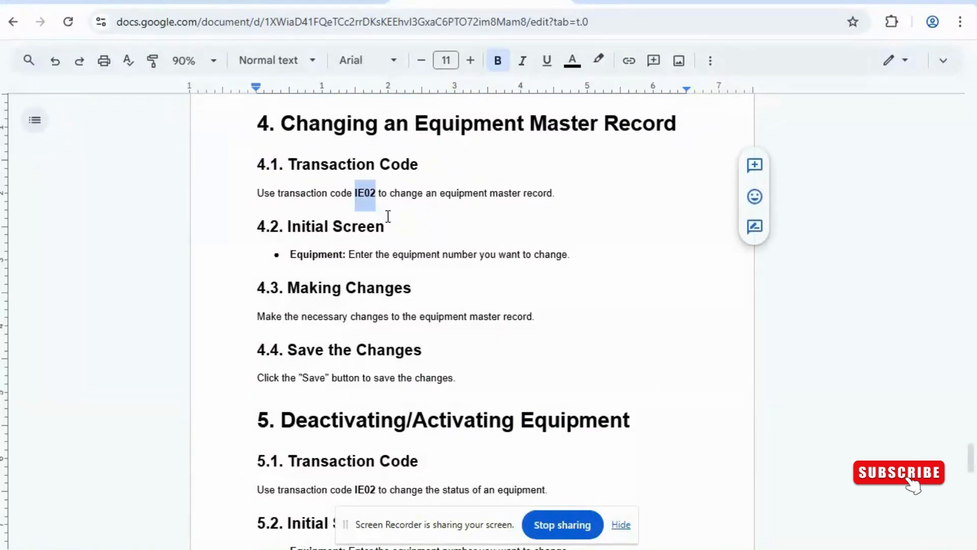
pyautogui.click(445, 294)
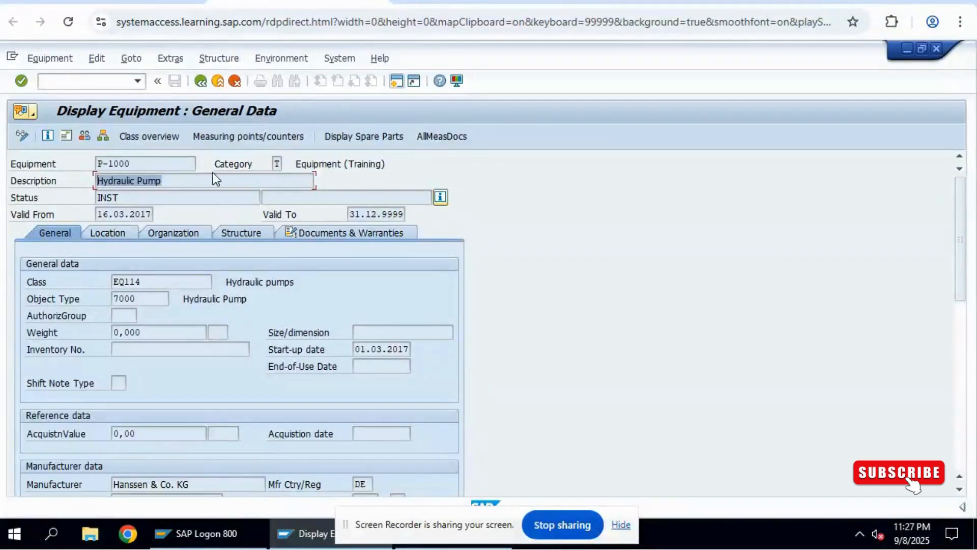
# Start transaction IE02 in a fresh call with /nie02 and open equipment P-1000 for changing
pyautogui.click(113, 81)
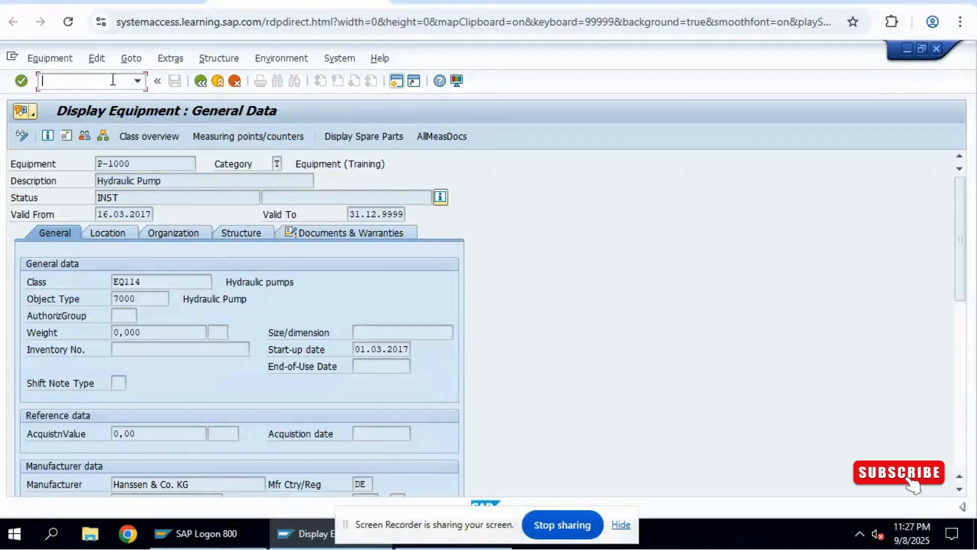
pyautogui.write('/nie02')
pyautogui.press('Return')
pyautogui.press('Return')
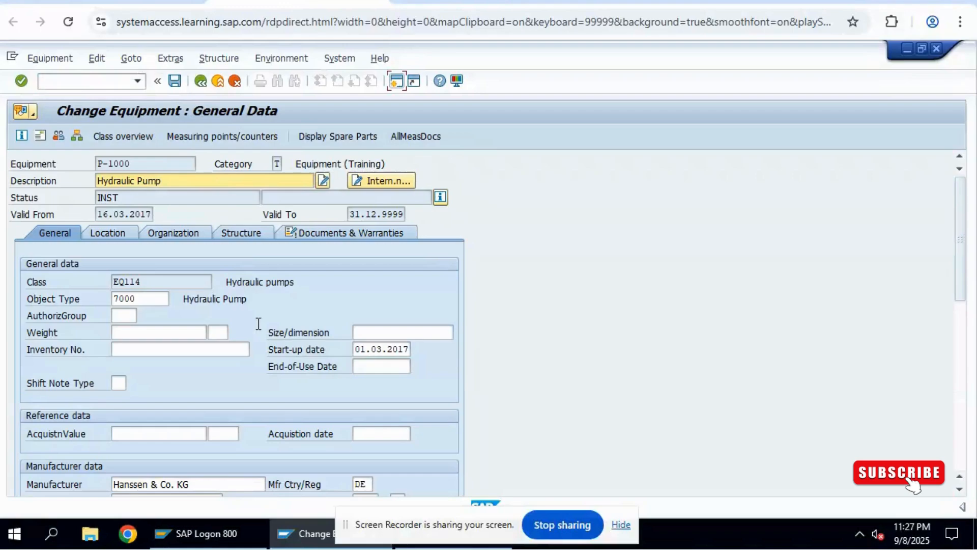
# Examine the editable general data of P-1000, including the start-up date, end-of-use date, reference data and manufacturer data
pyautogui.scroll(-1, 257, 324)
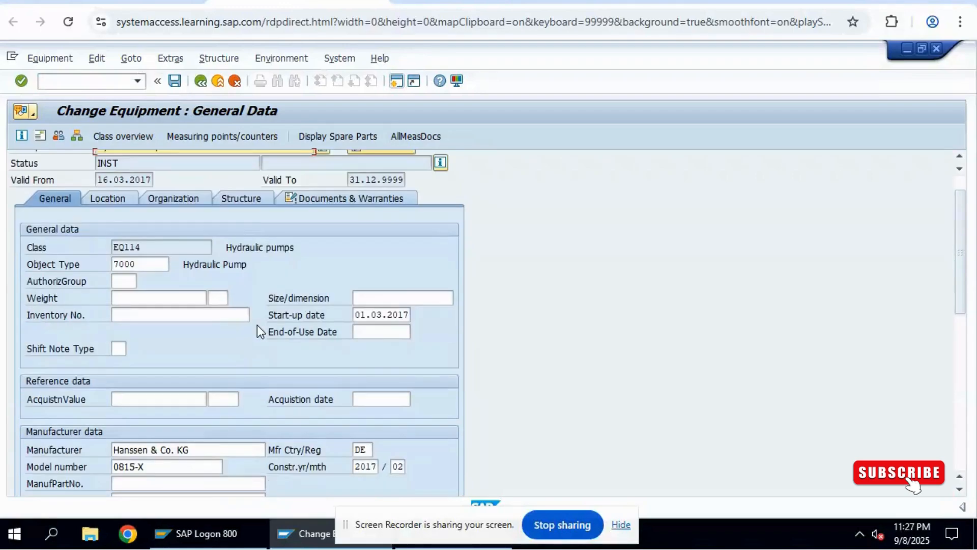
pyautogui.click(364, 314)
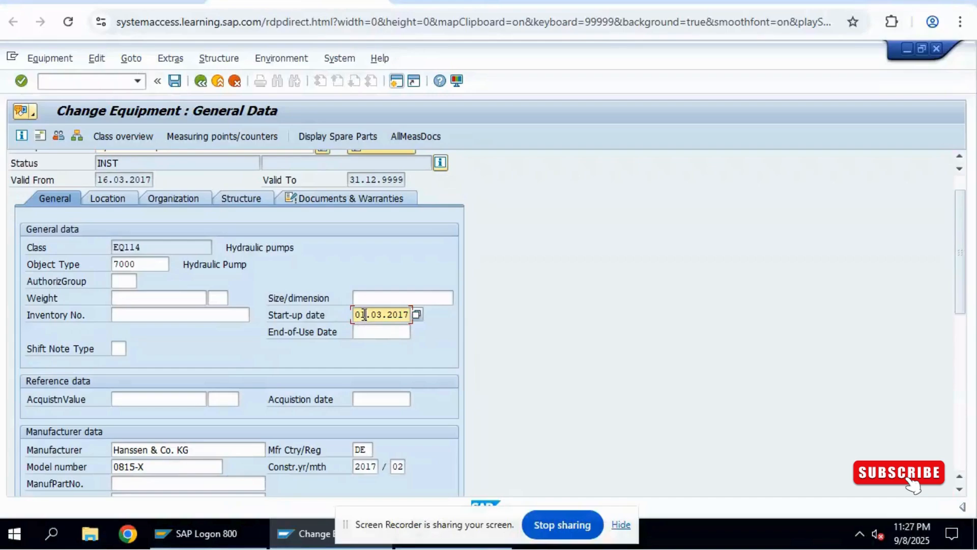
pyautogui.click(374, 332)
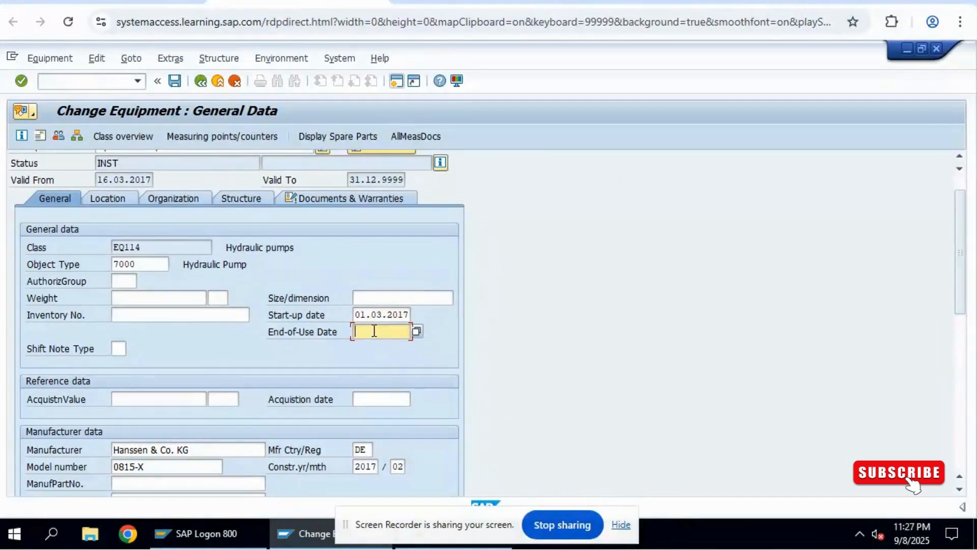
pyautogui.scroll(-2, 374, 332)
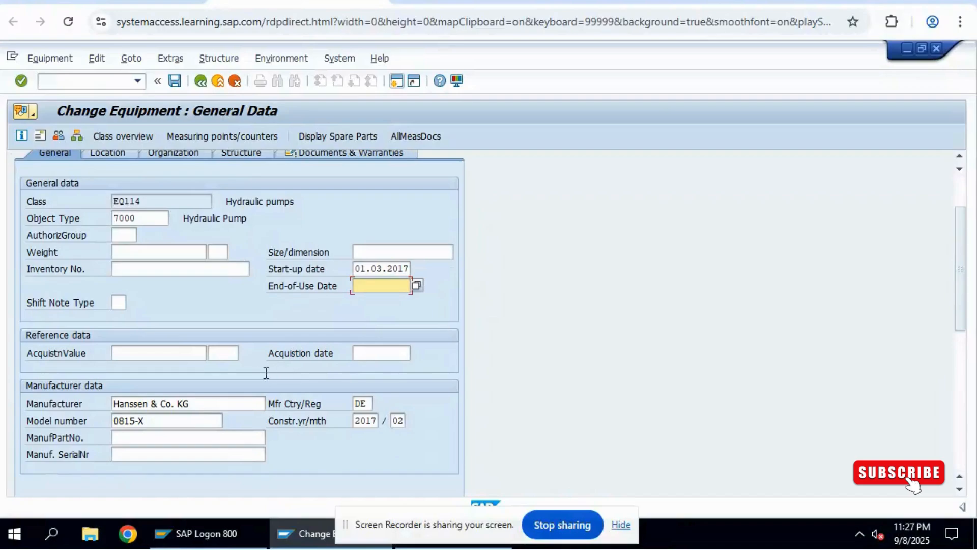
pyautogui.scroll(-3, 147, 405)
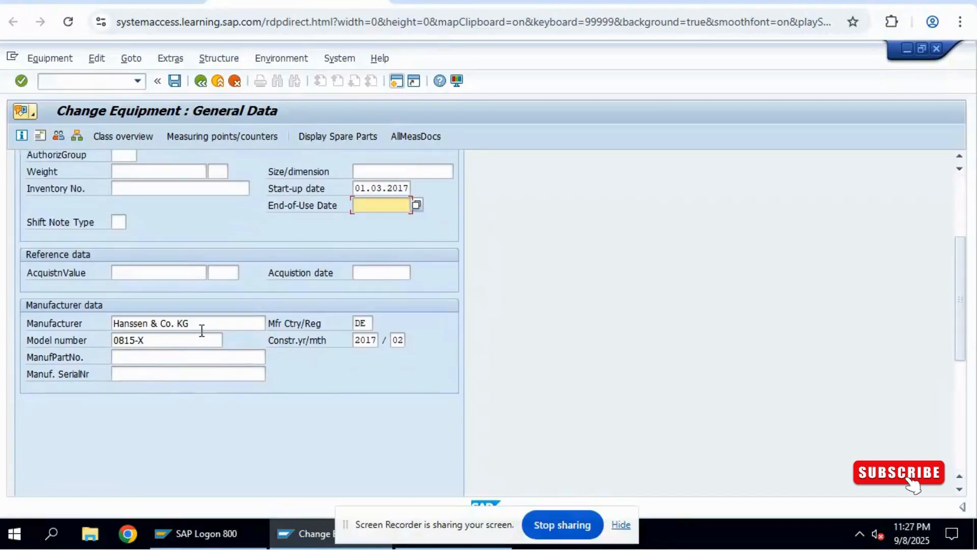
pyautogui.scroll(5, 294, 391)
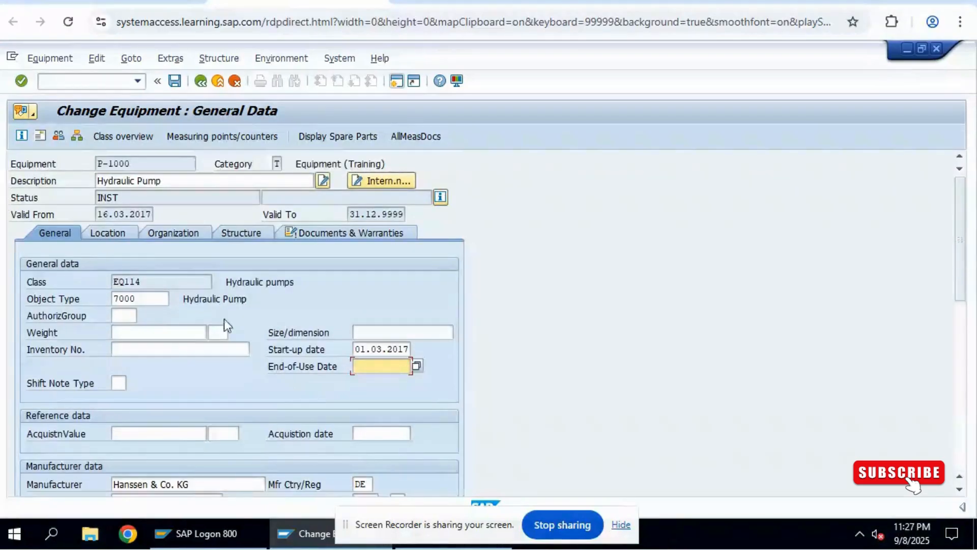
# Inspect the class assigned to equipment P-1000 in its general data
pyautogui.click(166, 284)
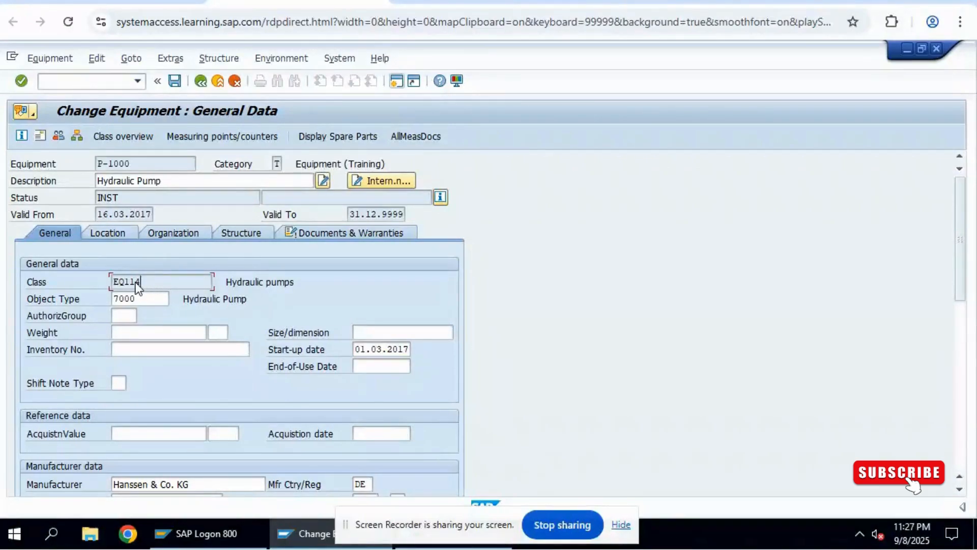
pyautogui.moveTo(140, 283); pyautogui.dragTo(108, 282)
pyautogui.click(154, 285)
# Review the maintenance plant and address in the location data, and the company code and responsibilities in the organization data
pyautogui.click(112, 234)
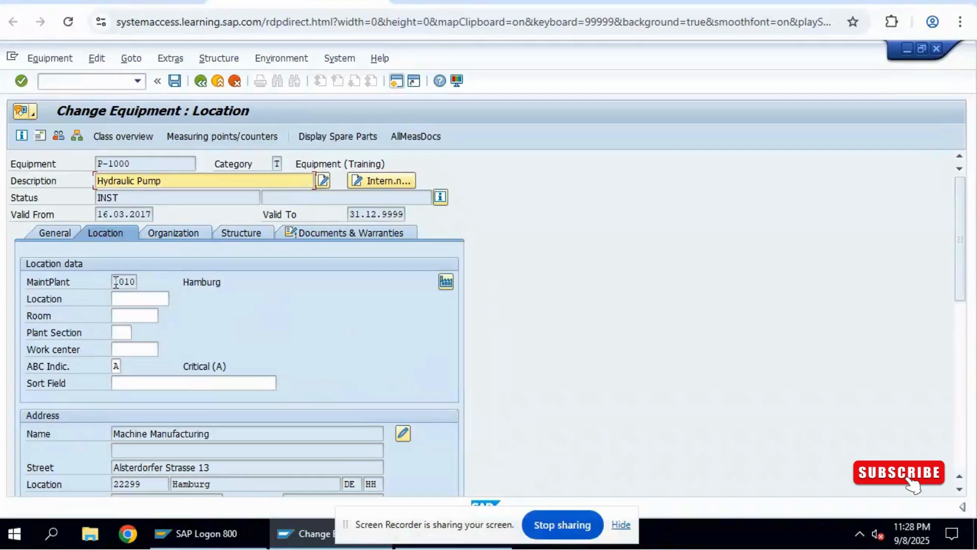
pyautogui.moveTo(116, 283); pyautogui.dragTo(134, 283)
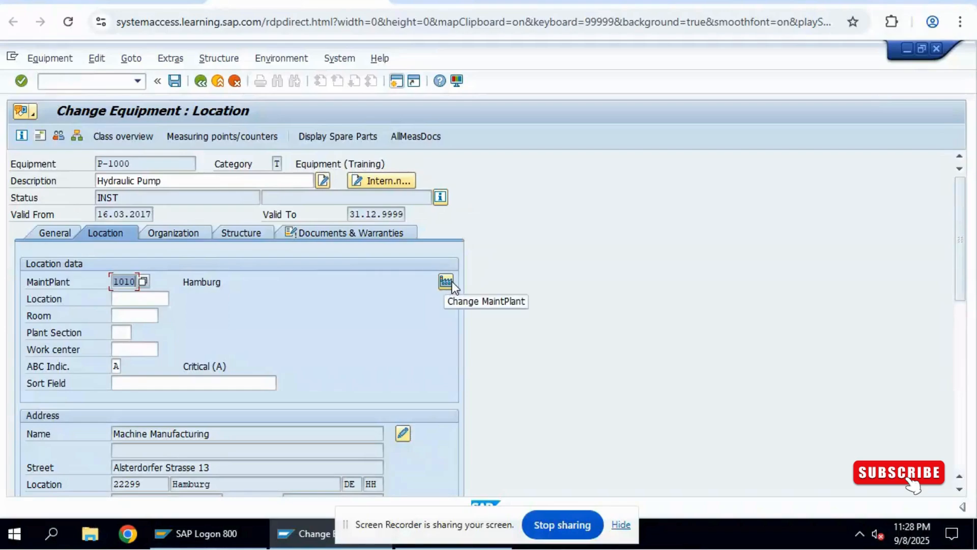
pyautogui.click(323, 349)
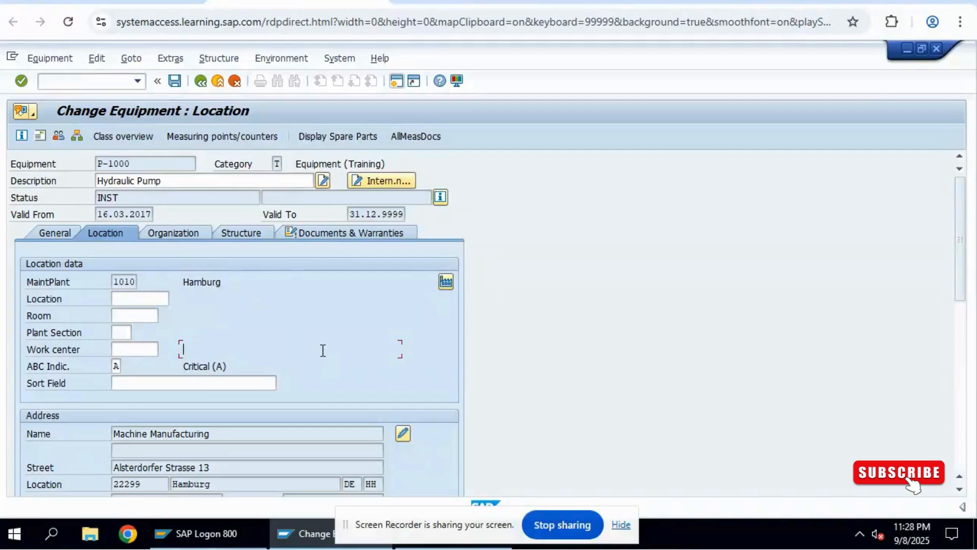
pyautogui.scroll(-2, 389, 372)
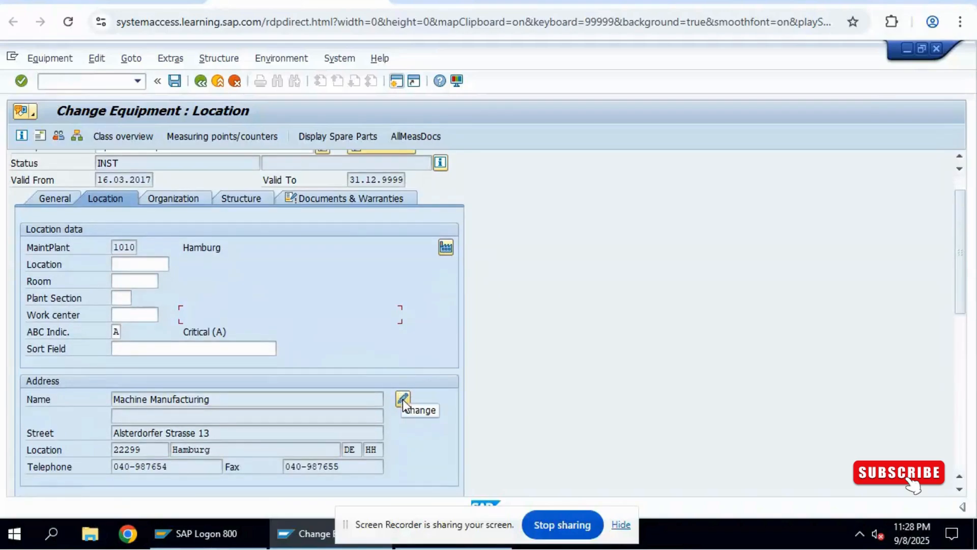
pyautogui.moveTo(227, 399); pyautogui.dragTo(100, 406)
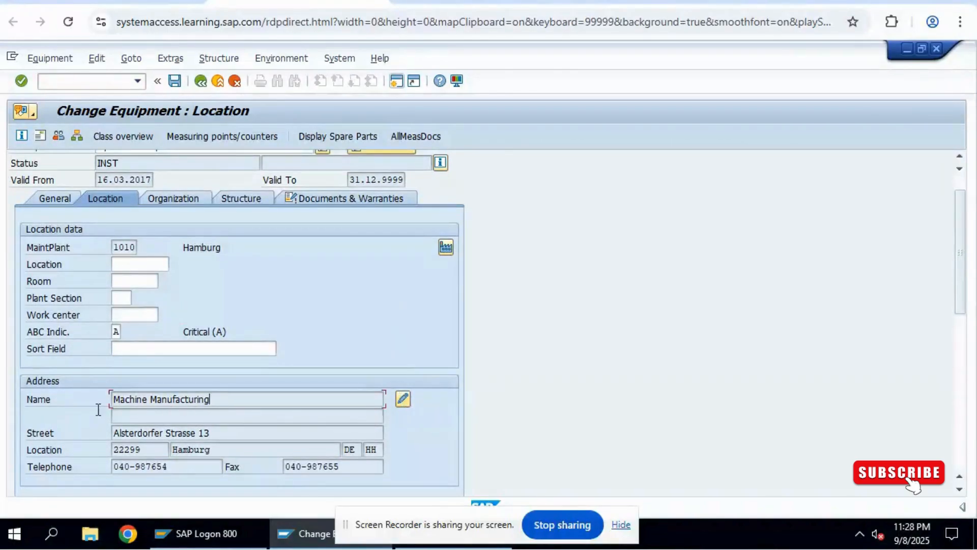
pyautogui.click(168, 197)
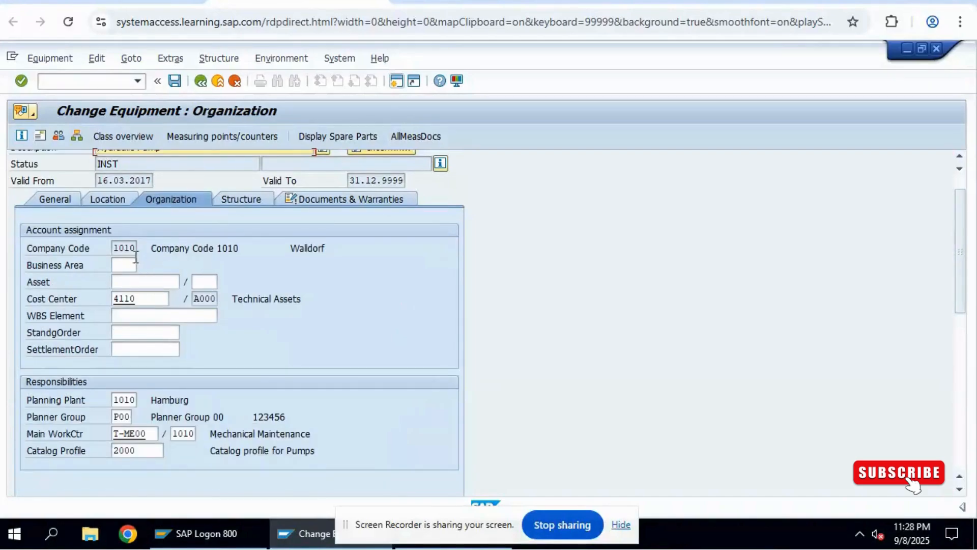
pyautogui.moveTo(121, 246); pyautogui.dragTo(138, 245)
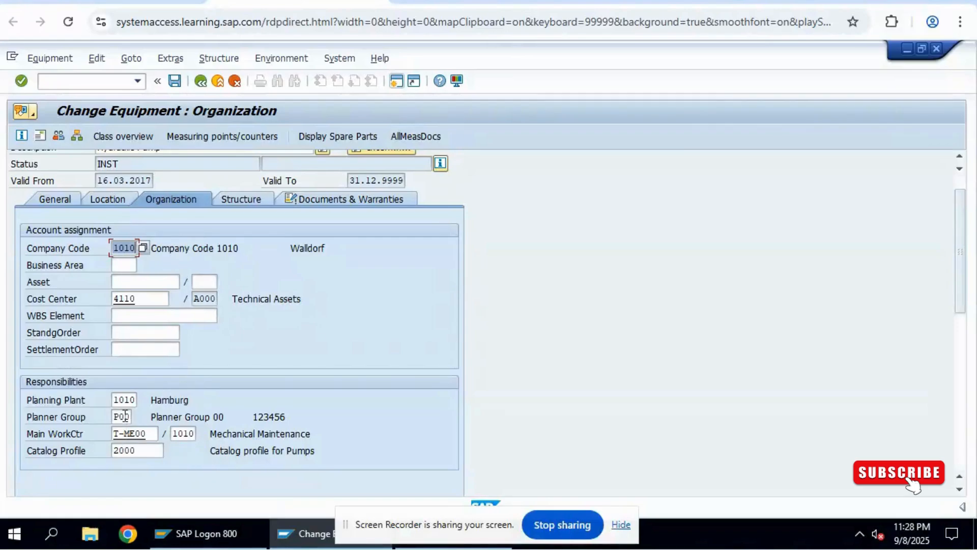
# Examine the options for changing the pump's installation location in the structure data, and cancel without dismantling it
pyautogui.click(234, 203)
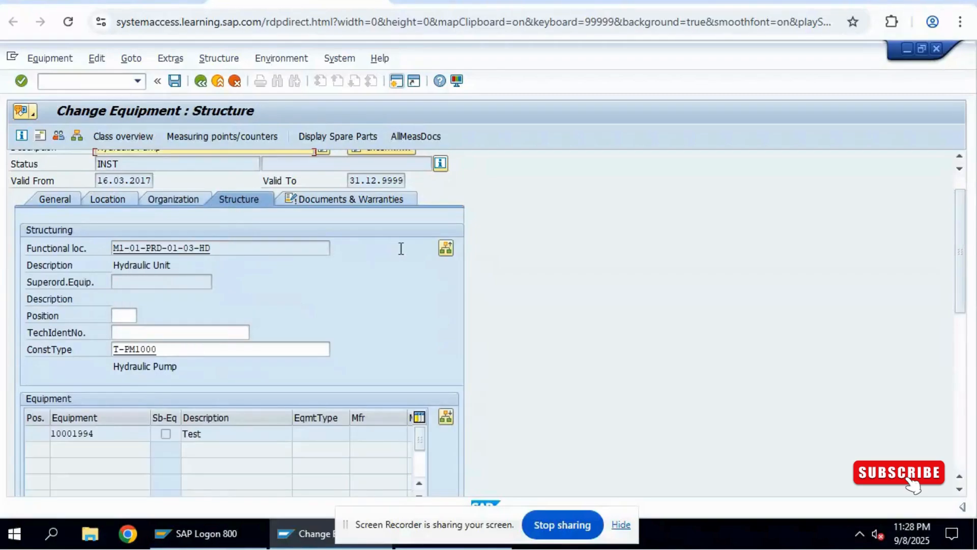
pyautogui.click(447, 249)
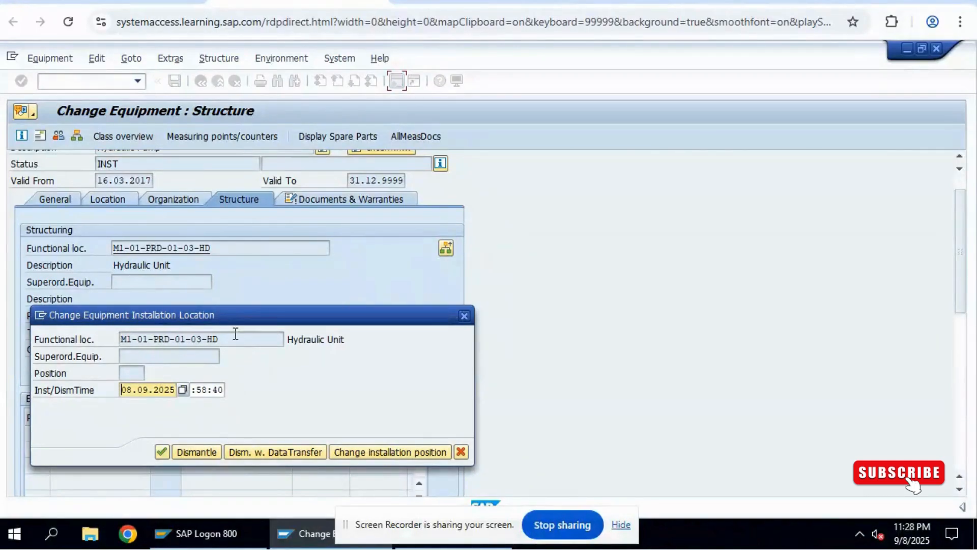
pyautogui.moveTo(227, 336); pyautogui.dragTo(120, 340)
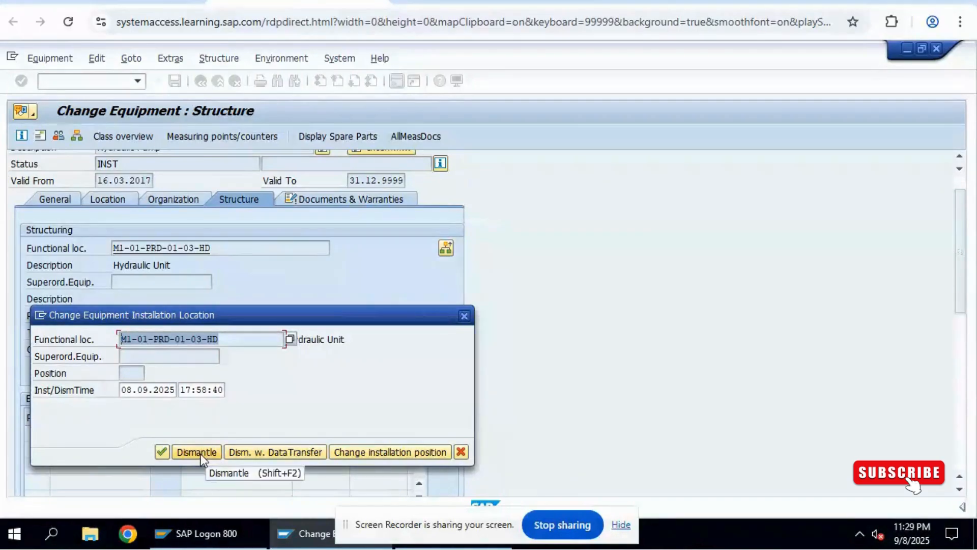
pyautogui.click(461, 452)
pyautogui.scroll(2, 199, 316)
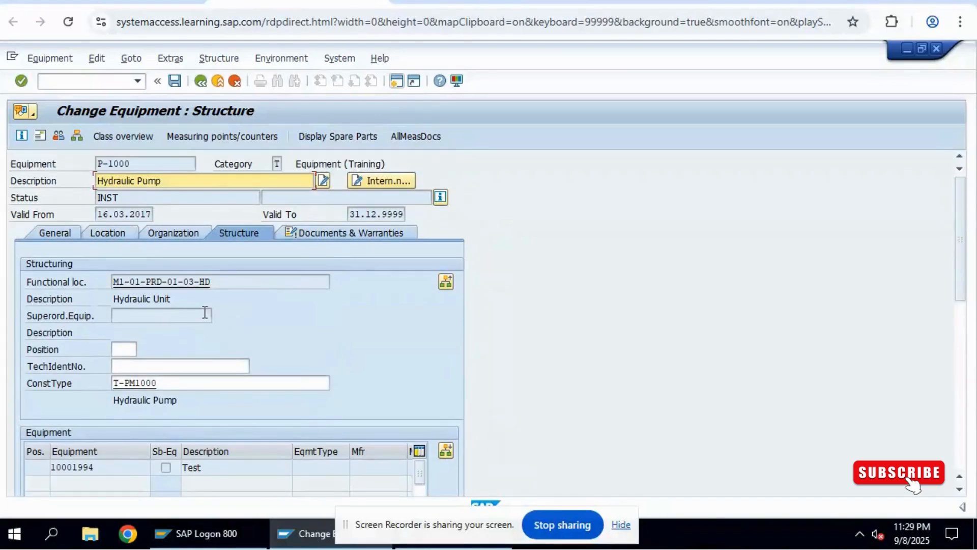
# Leave the P-1000 record and read the section on deactivating and activating equipment in the Google Docs guide
pyautogui.click(200, 81)
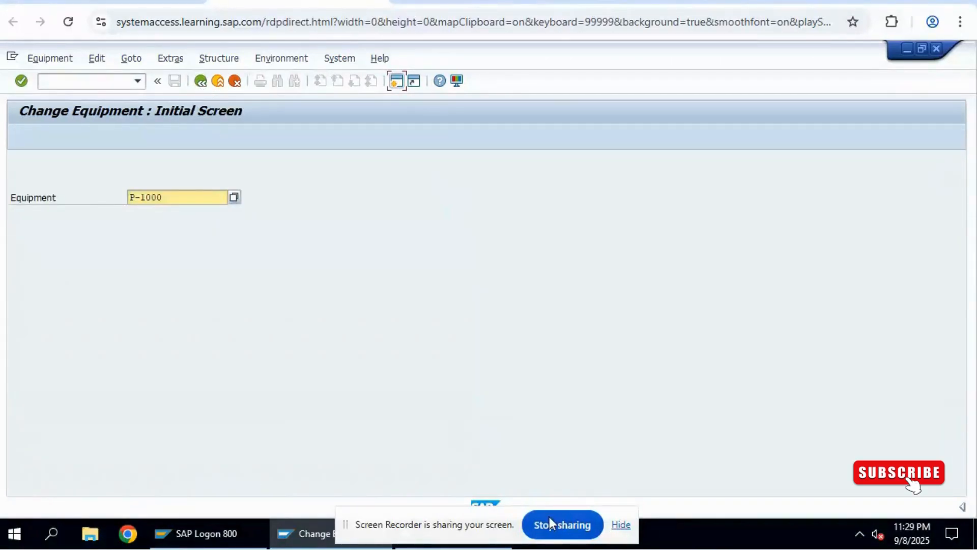
pyautogui.click(441, 9)
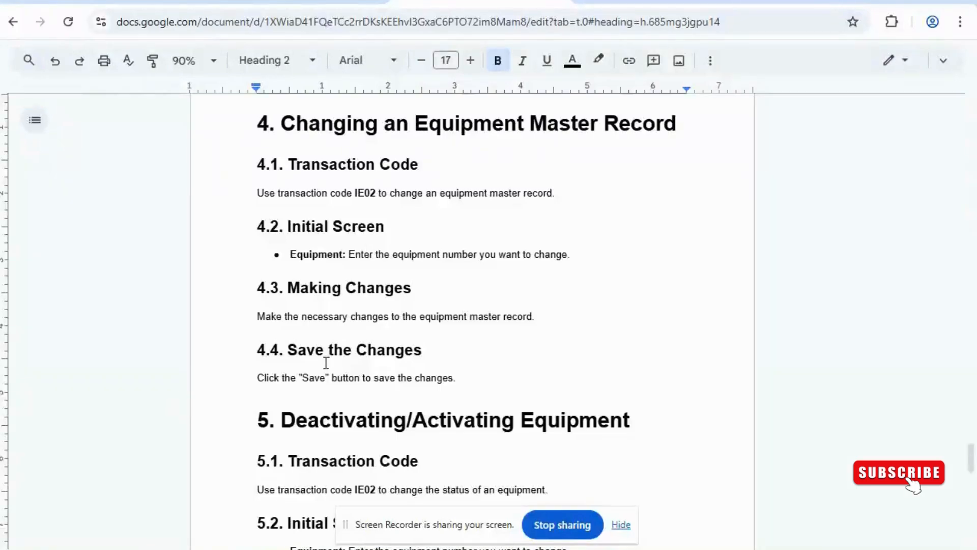
pyautogui.scroll(-5, 388, 364)
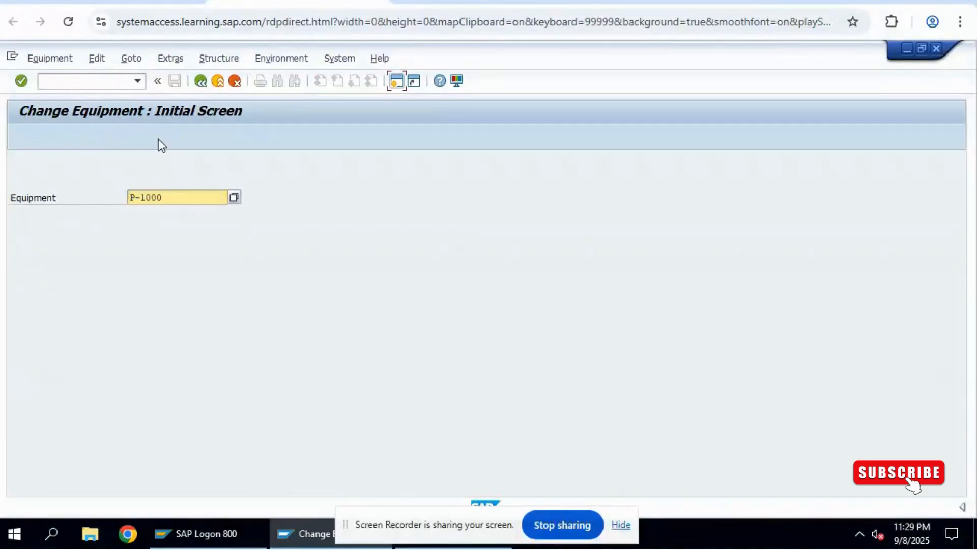
# Reopen equipment P-1000 in SAP for changes and deactivate it
pyautogui.press('Return')
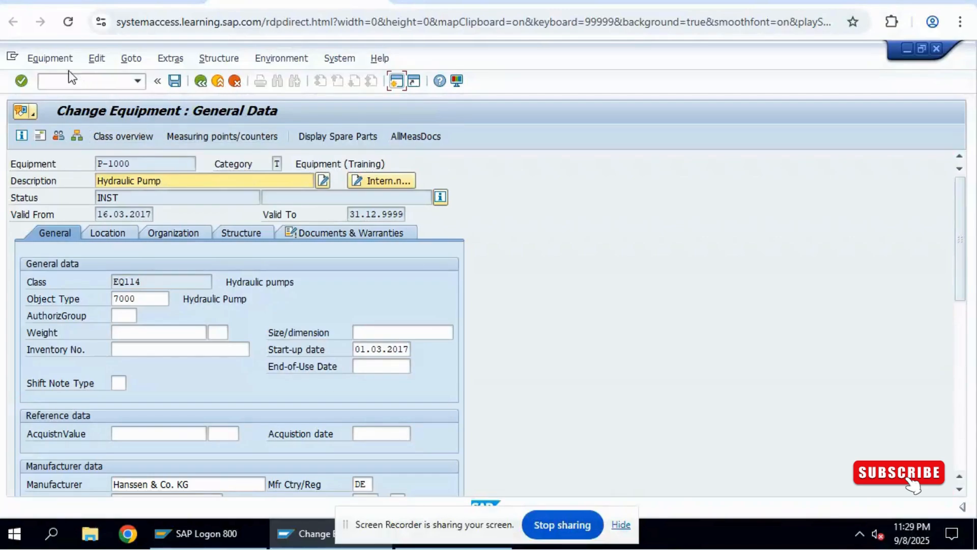
pyautogui.click(57, 59)
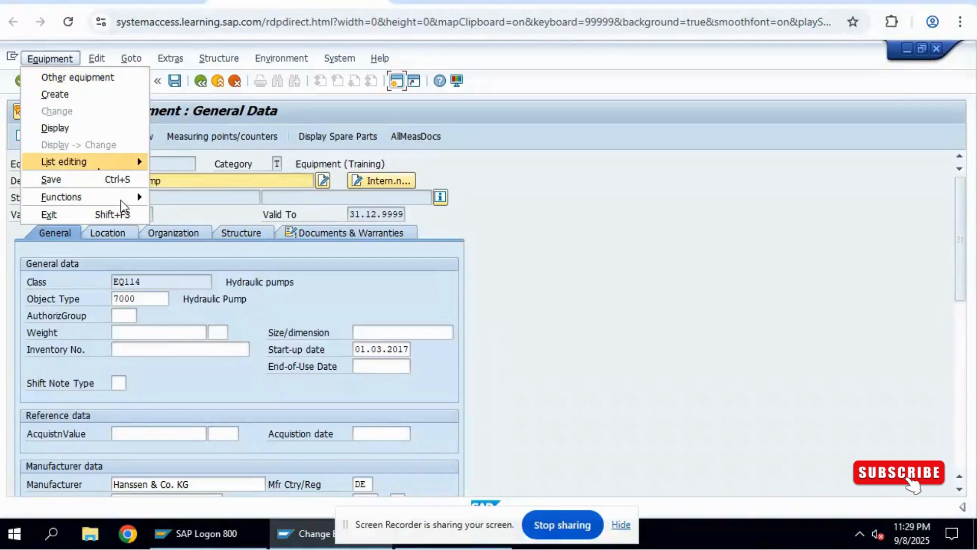
pyautogui.moveTo(130, 198)
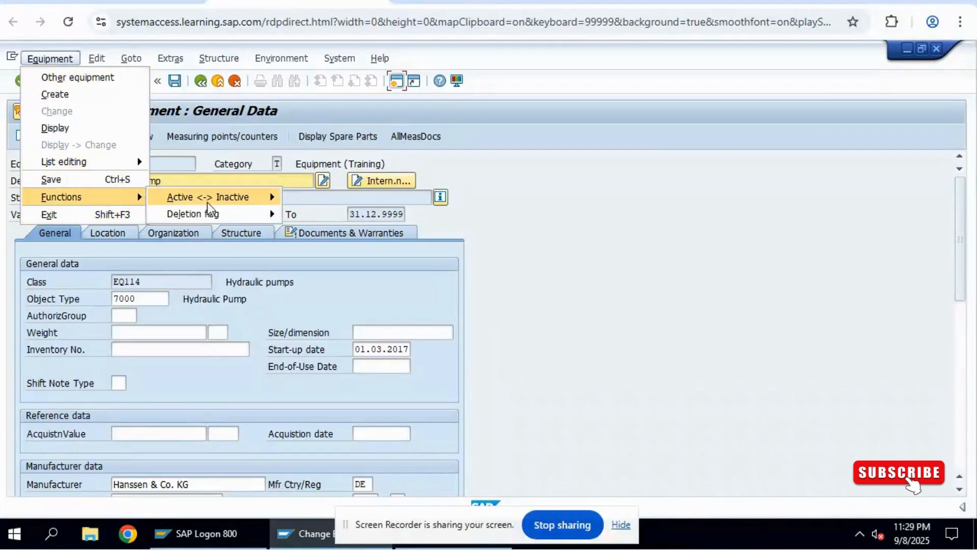
pyautogui.moveTo(245, 199)
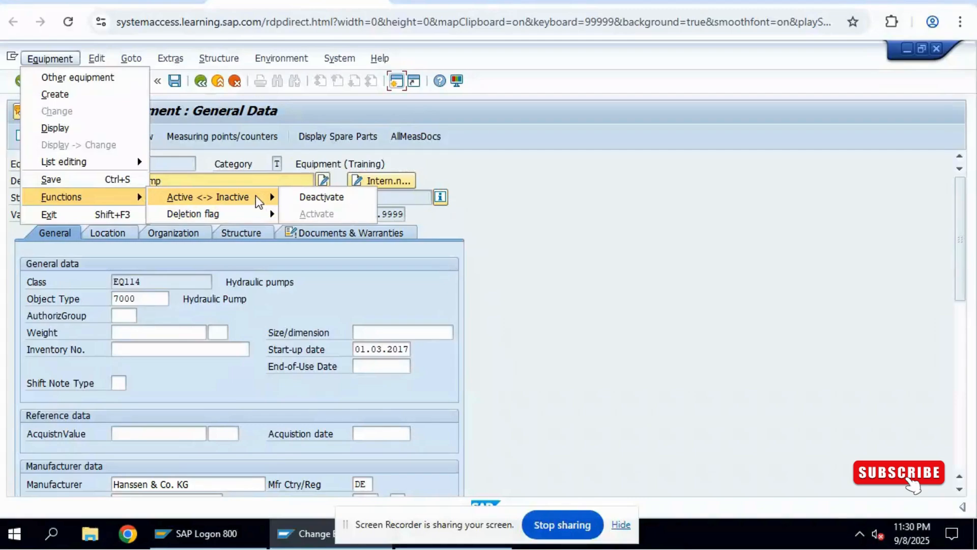
pyautogui.click(316, 201)
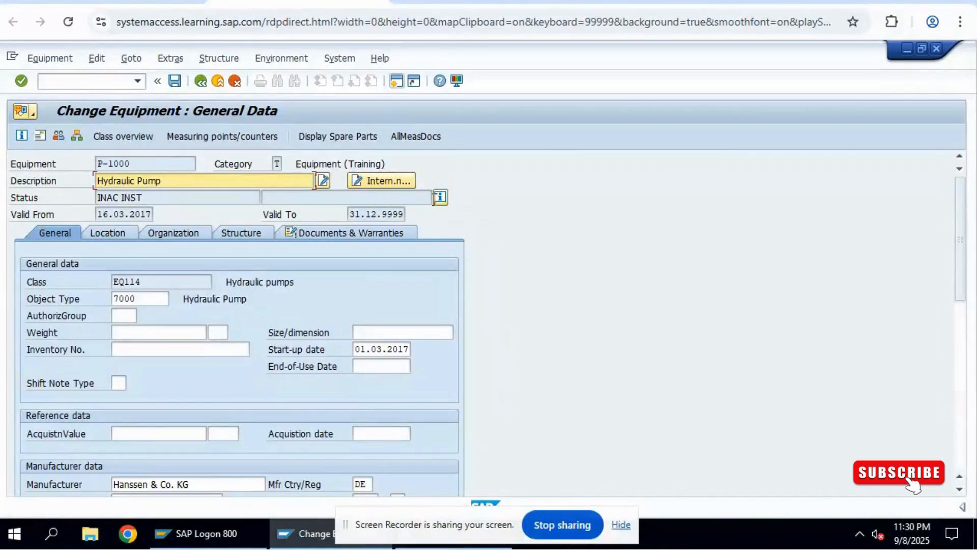
# Examine the system status details of P-1000 and leave the record without saving the deactivation
pyautogui.click(439, 198)
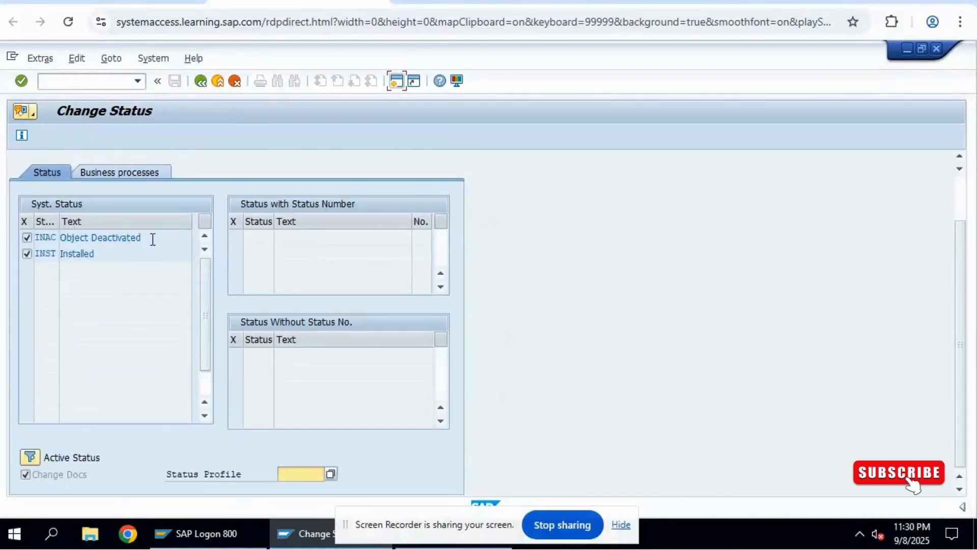
pyautogui.moveTo(150, 237); pyautogui.dragTo(60, 238)
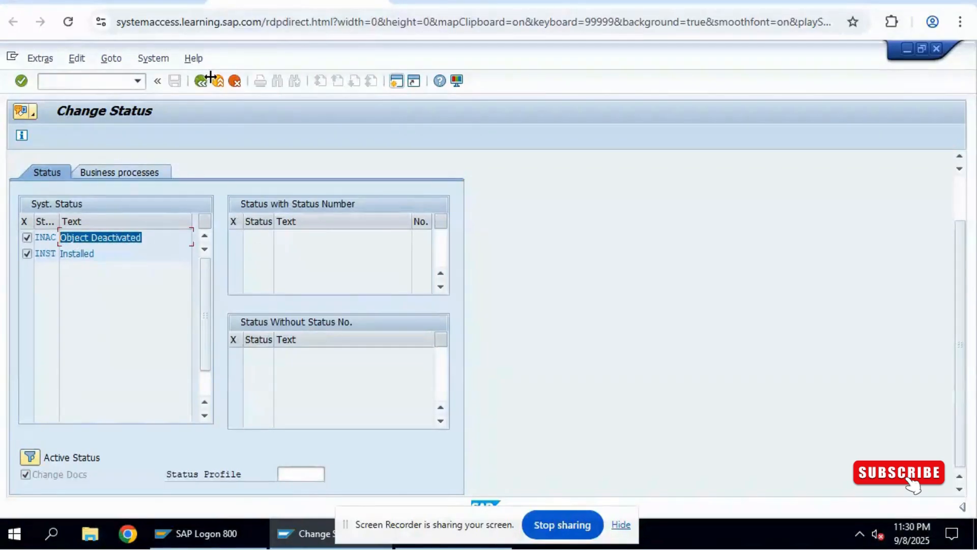
pyautogui.click(201, 81)
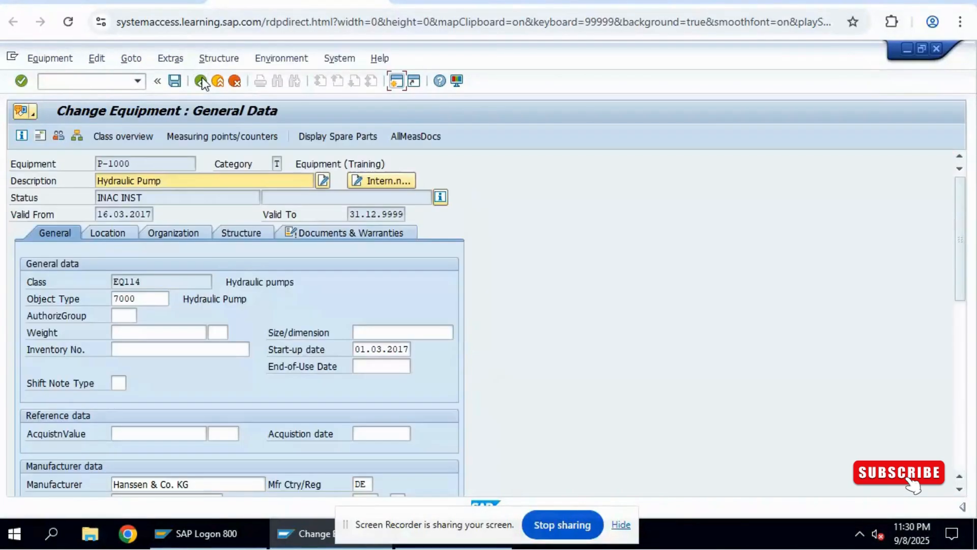
pyautogui.click(201, 82)
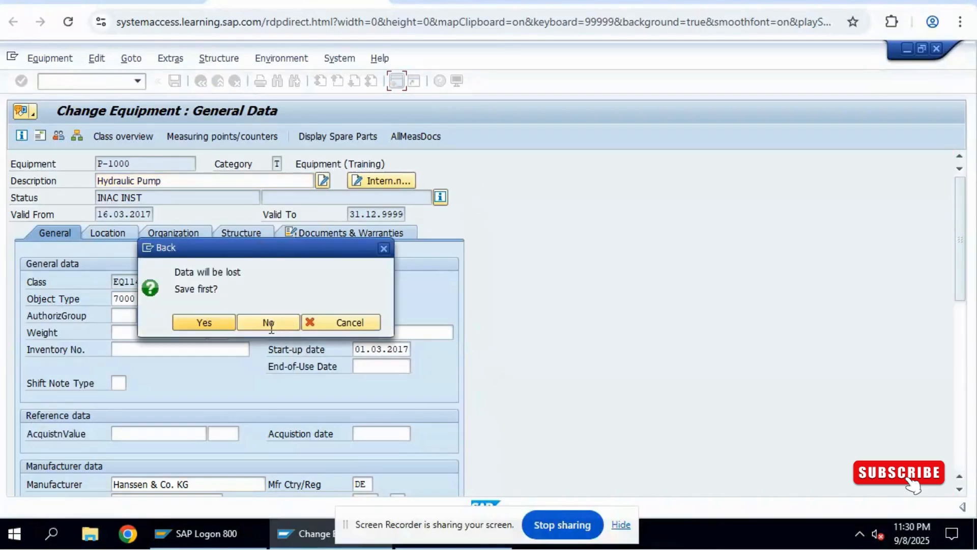
pyautogui.click(268, 324)
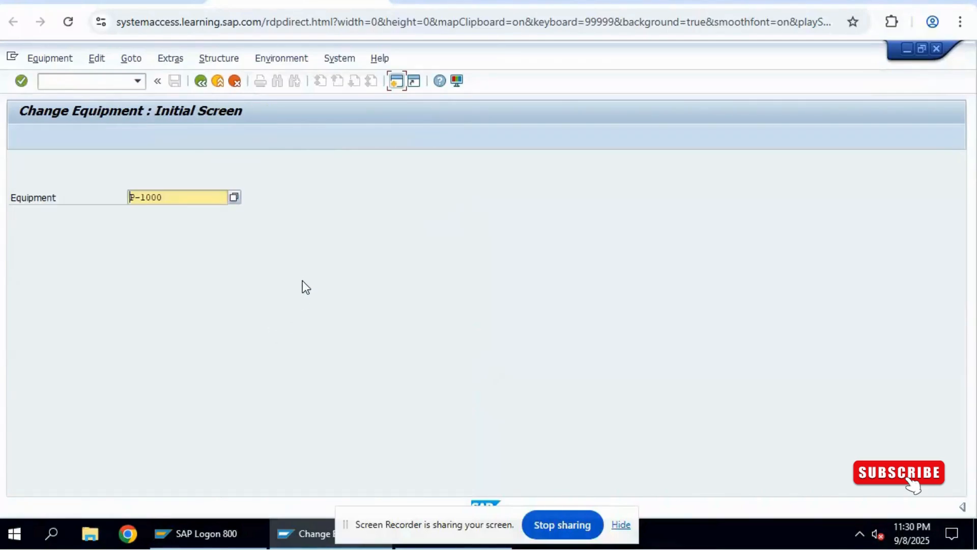
# Read the section on displaying equipment history in the Google Docs guide
pyautogui.click(436, 1)
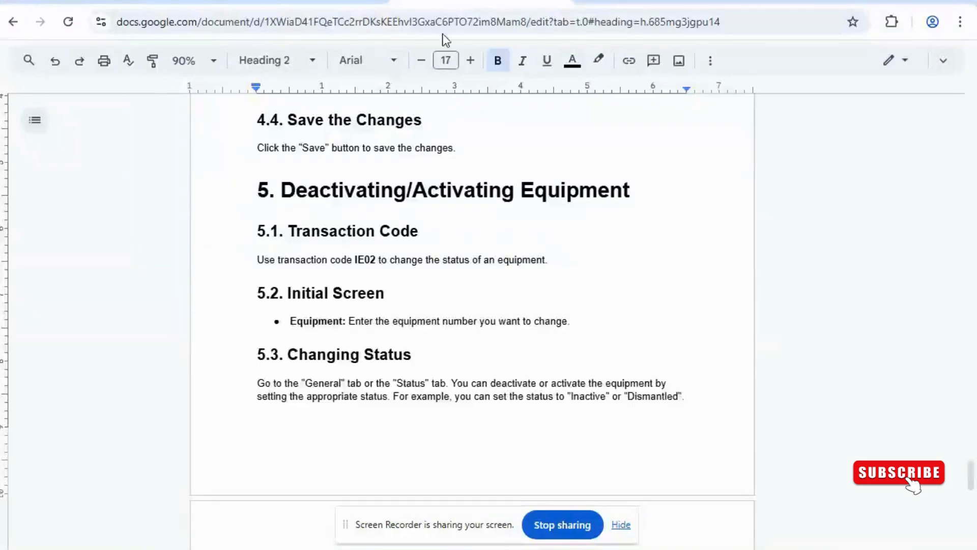
pyautogui.scroll(-6, 419, 275)
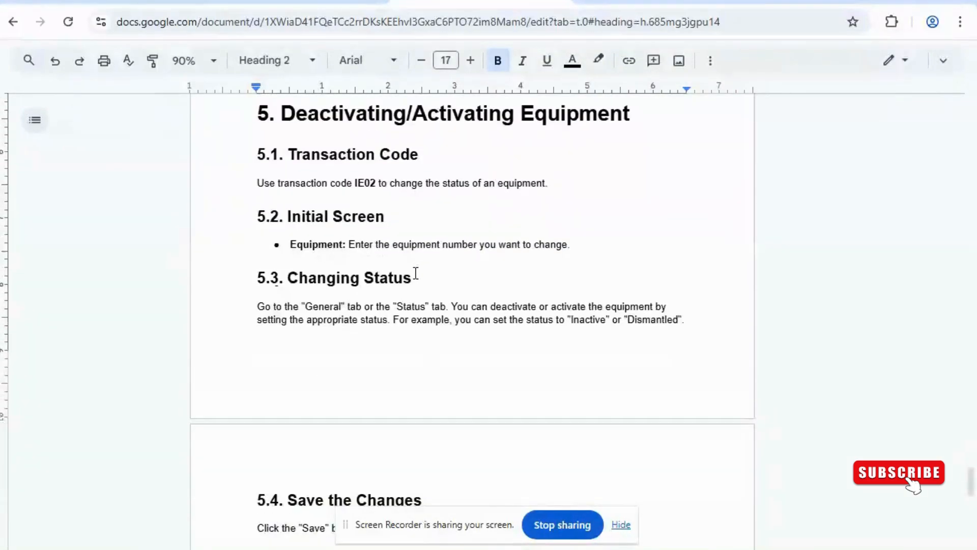
pyautogui.scroll(-5, 419, 287)
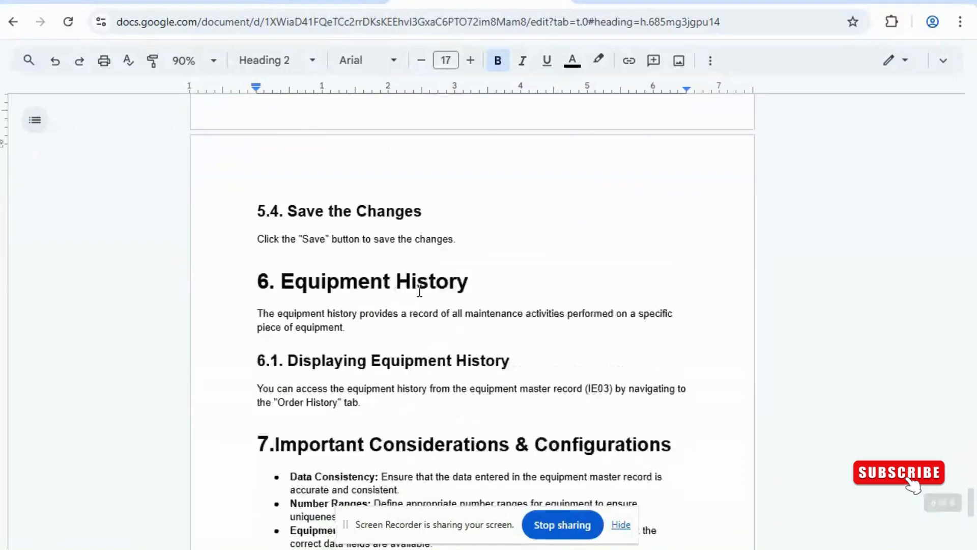
pyautogui.scroll(2, 373, 243)
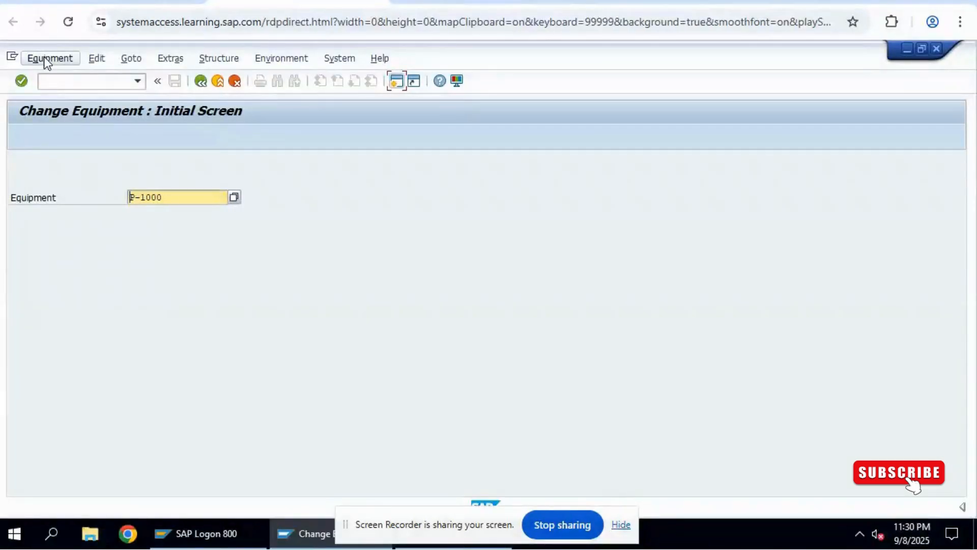
# Switch to SAP, display equipment P-1000 and run the selection of its maintenance orders with the default period
pyautogui.click(45, 58)
pyautogui.moveTo(41, 59)
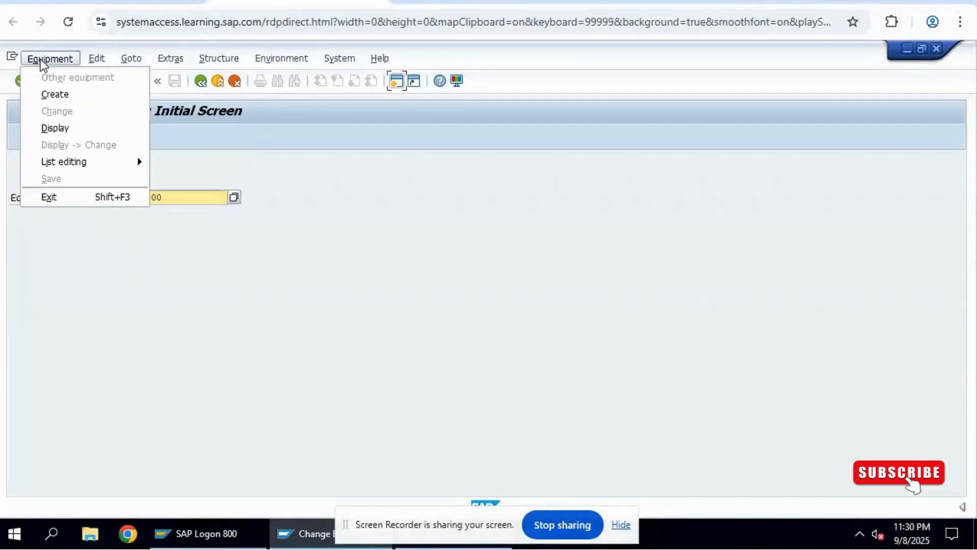
pyautogui.click(51, 127)
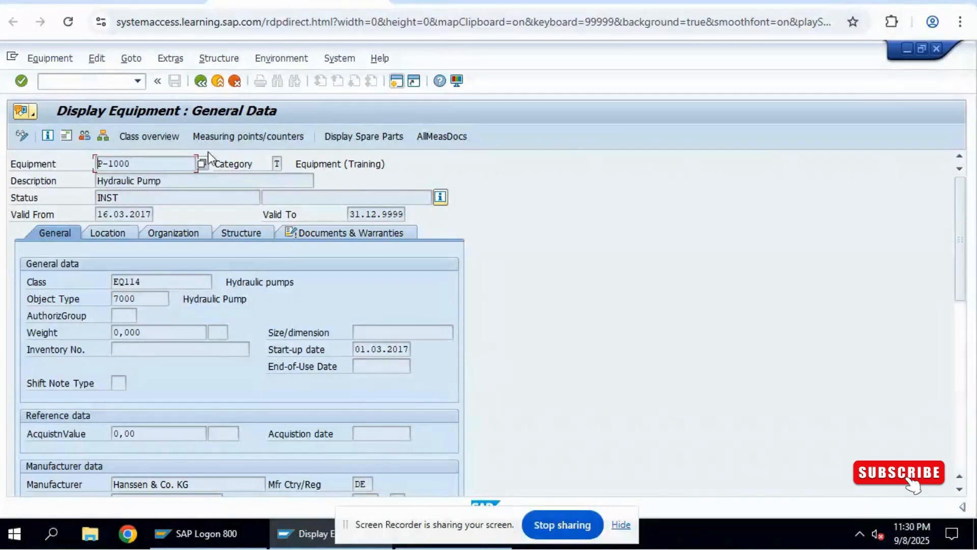
pyautogui.click(282, 59)
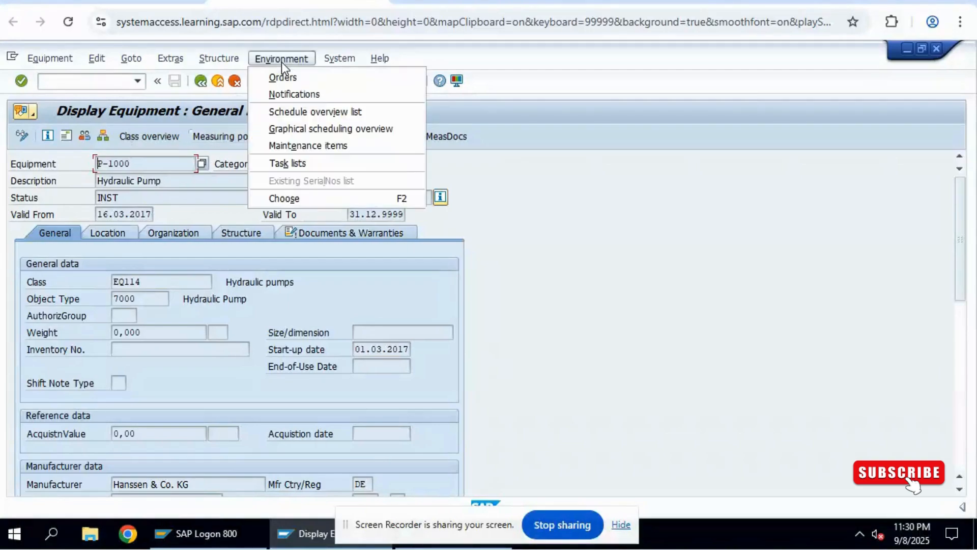
pyautogui.click(283, 76)
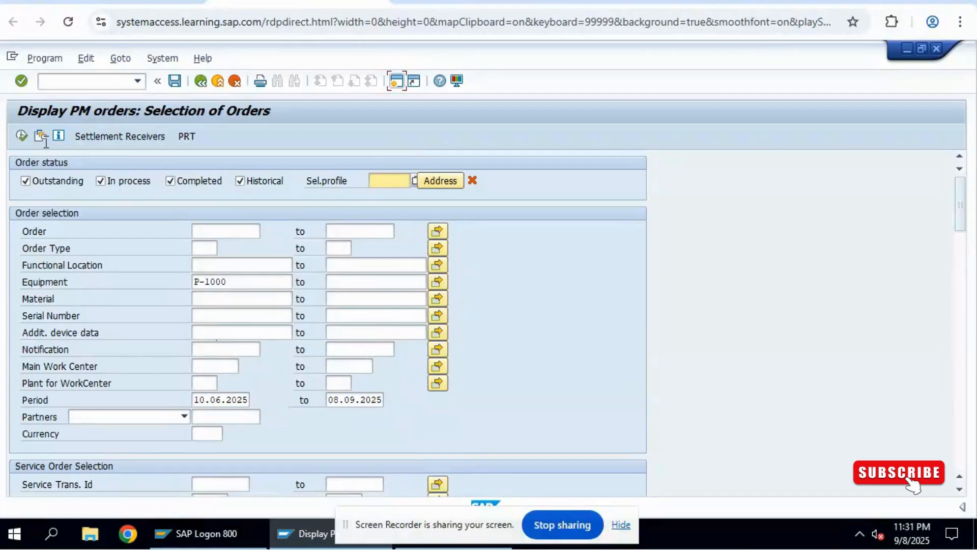
pyautogui.click(23, 136)
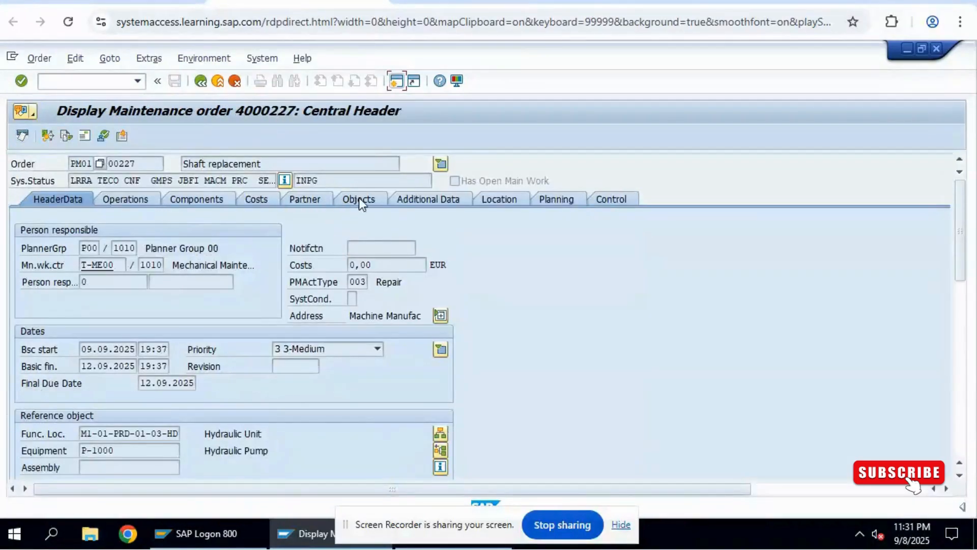
# Review the operations and the cost overview of the shaft replacement order
pyautogui.click(137, 202)
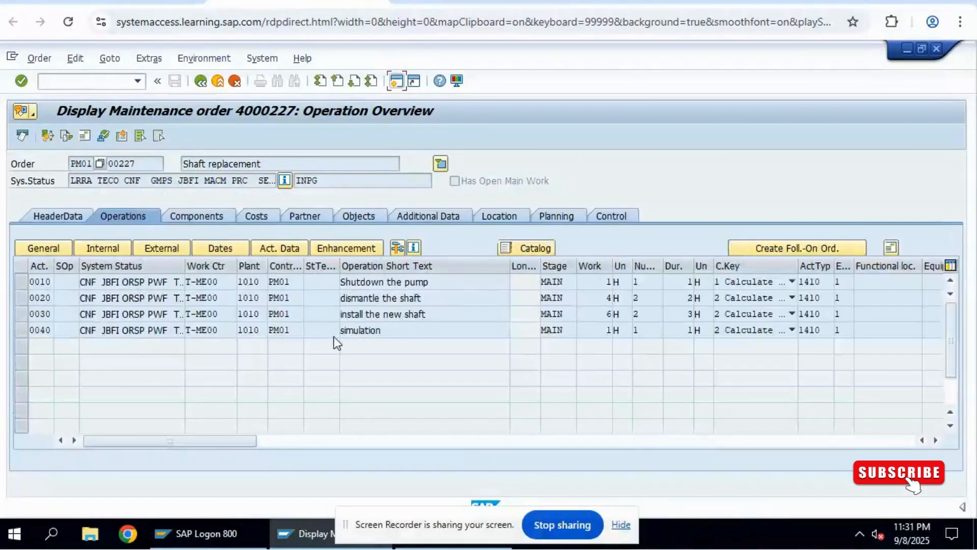
pyautogui.click(400, 299)
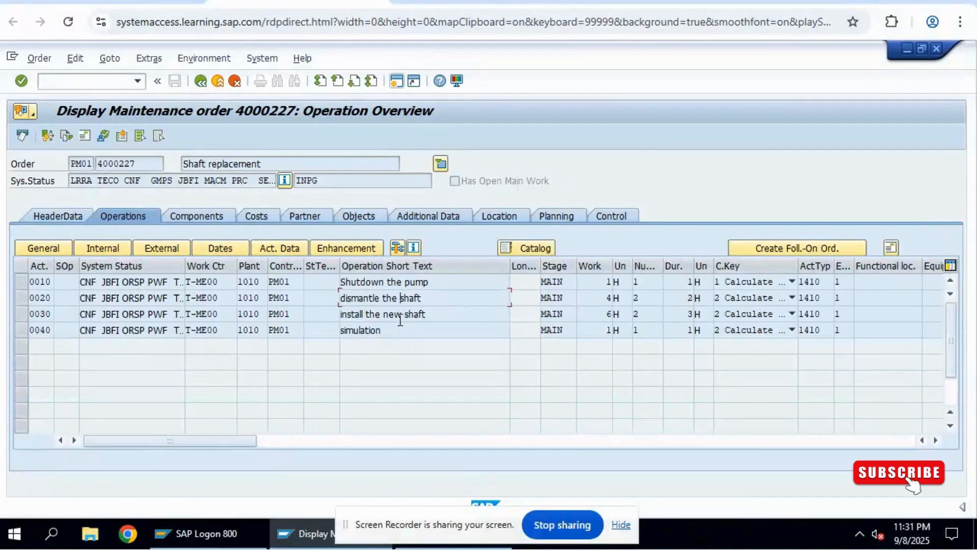
pyautogui.click(258, 218)
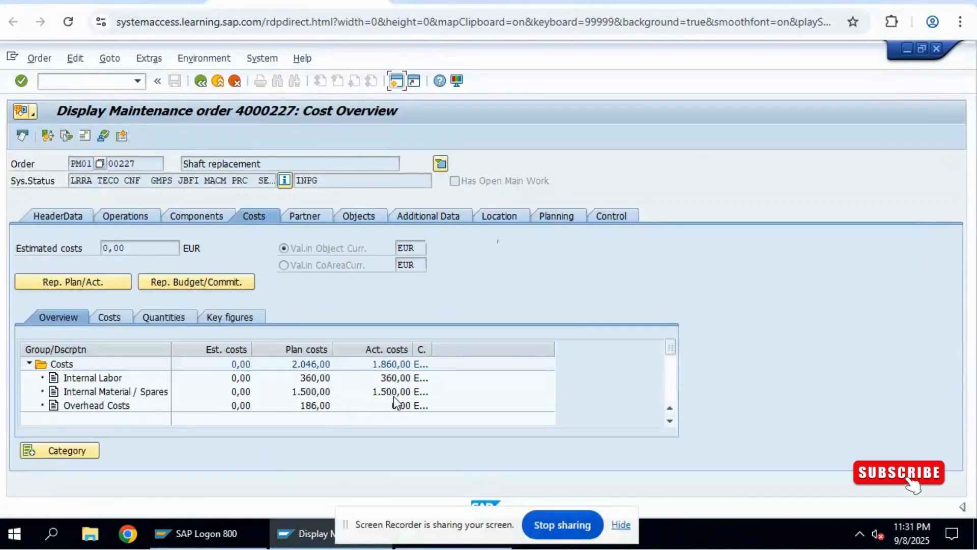
# Check the order's shaft component T-PM2800 against the "install the new shaft" operation, and return to the order selection
pyautogui.click(193, 219)
pyautogui.click(74, 281)
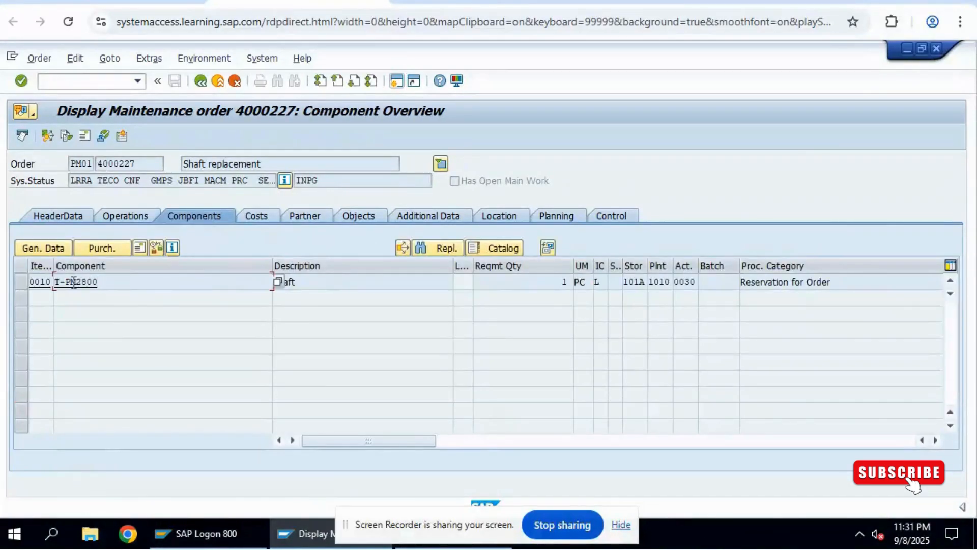
pyautogui.moveTo(99, 282); pyautogui.dragTo(54, 281)
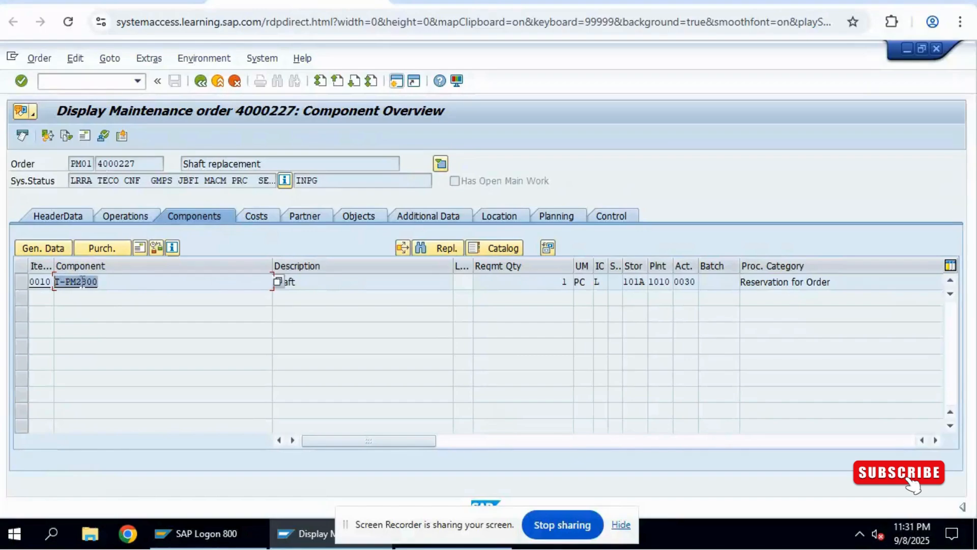
pyautogui.click(117, 221)
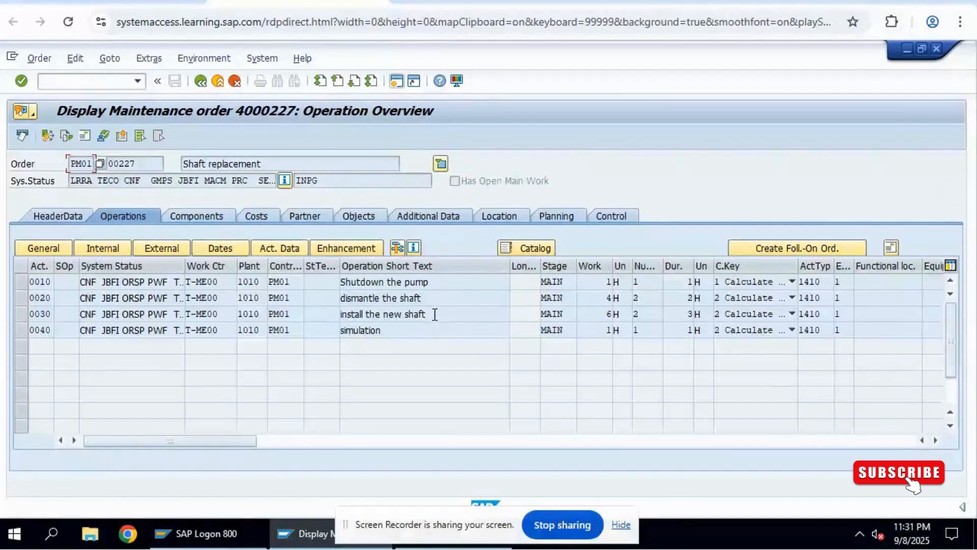
pyautogui.moveTo(430, 314); pyautogui.dragTo(339, 314)
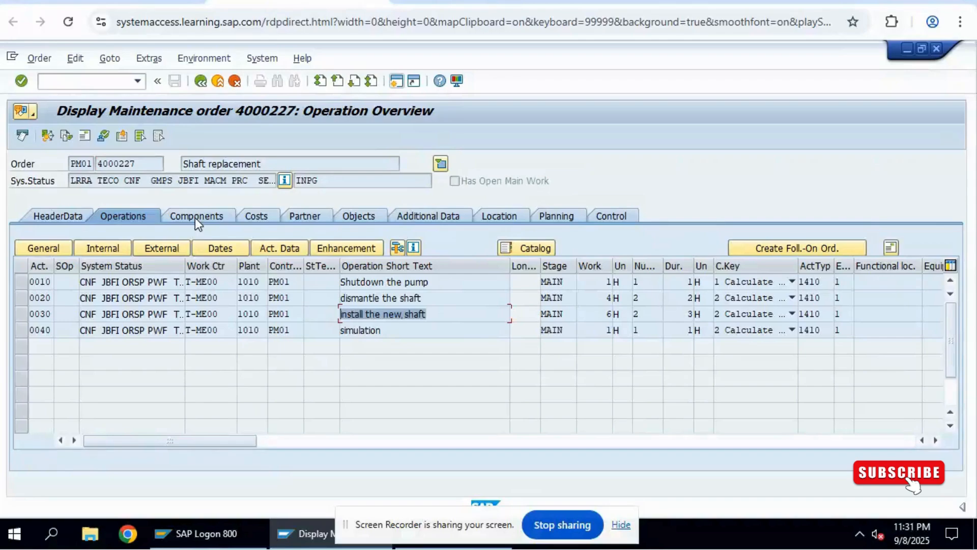
pyautogui.click(195, 219)
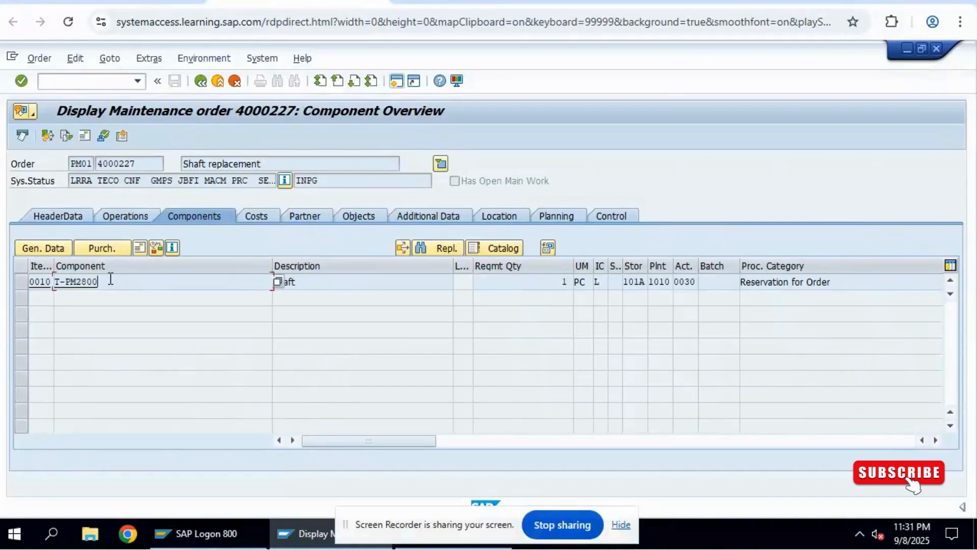
pyautogui.doubleClick(287, 277)
pyautogui.click(321, 284)
pyautogui.click(201, 81)
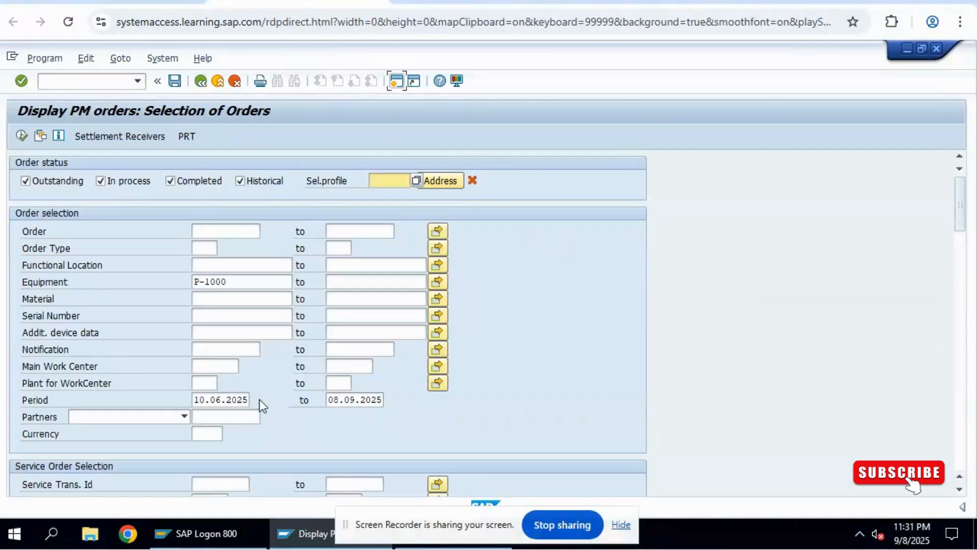
# Clear both period dates in the order selection and list all maintenance orders for P-1000
pyautogui.moveTo(196, 400); pyautogui.dragTo(248, 399)
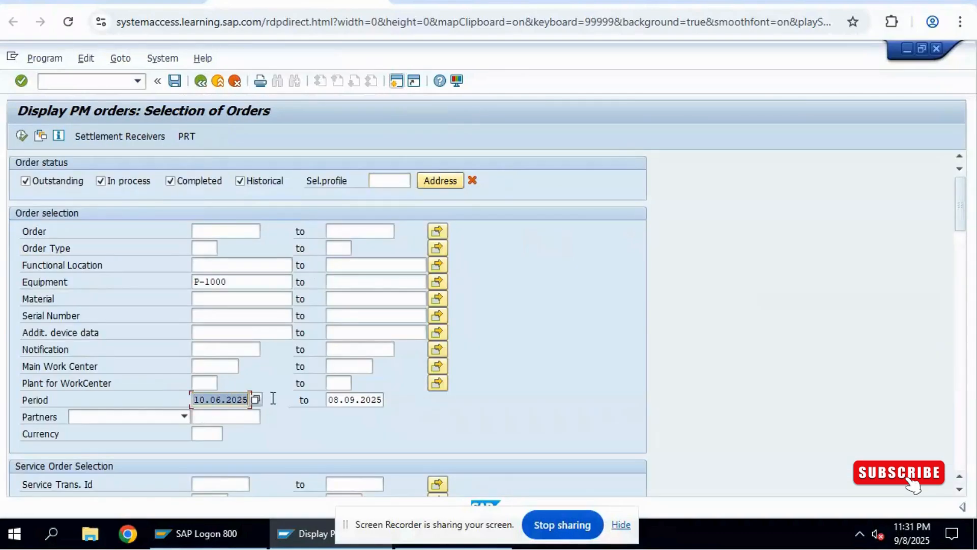
pyautogui.press('Delete')
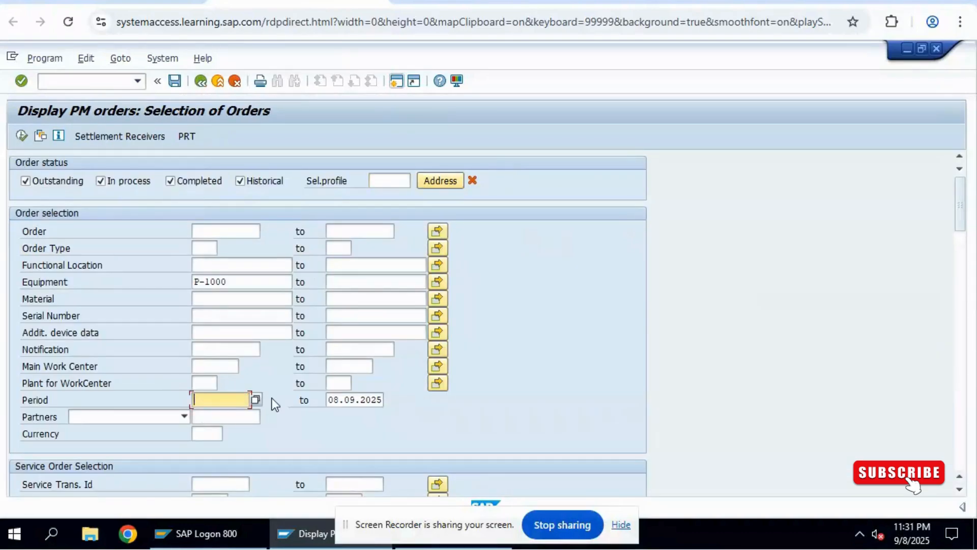
pyautogui.press('Tab')
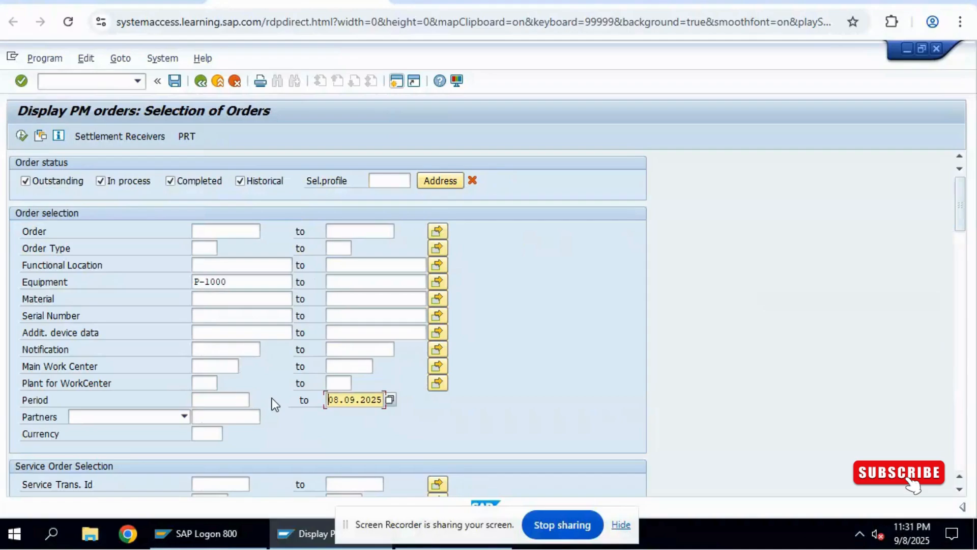
pyautogui.hotkey('shift', 'End')
pyautogui.press('Delete')
pyautogui.press('F8')
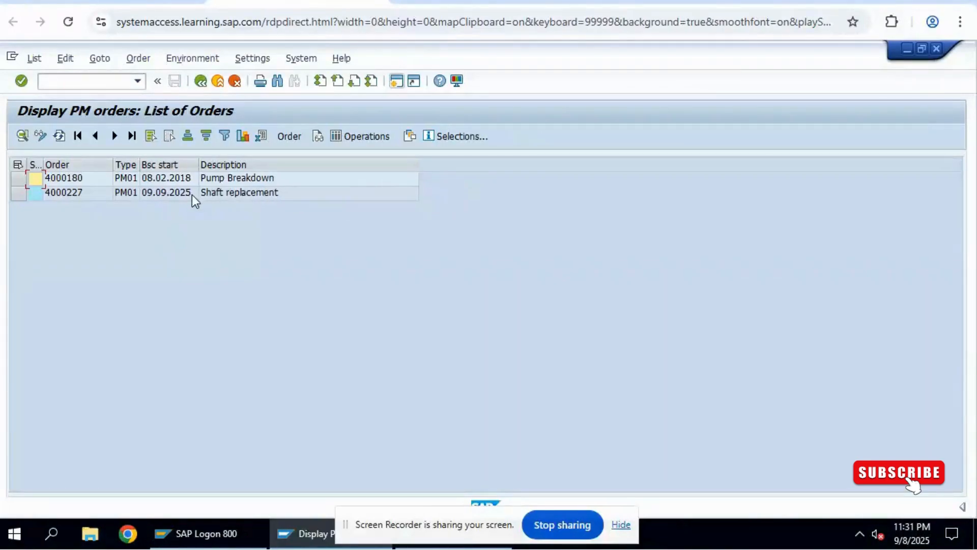
# Compare the basic start dates and descriptions of P-1000's listed orders, and return to the equipment's general data
pyautogui.click(160, 181)
pyautogui.click(155, 195)
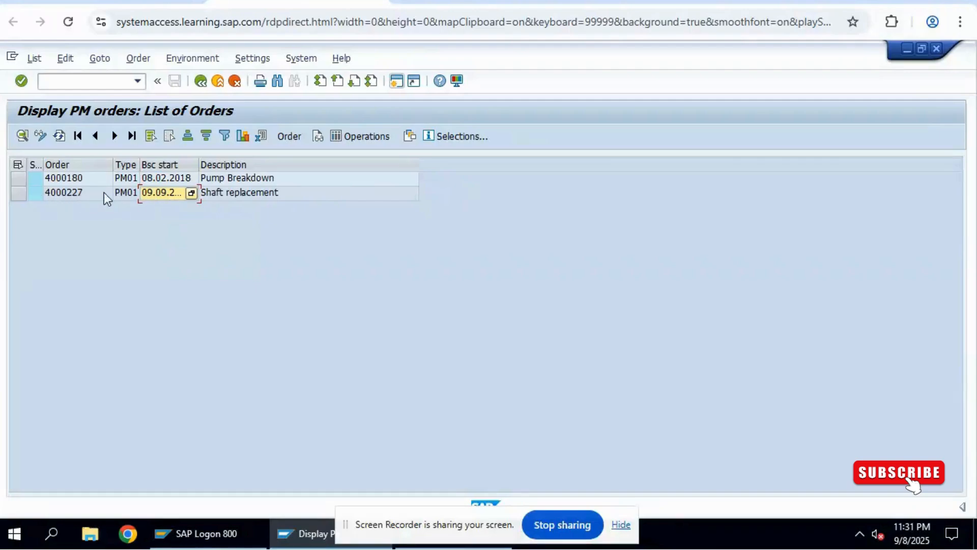
pyautogui.click(237, 193)
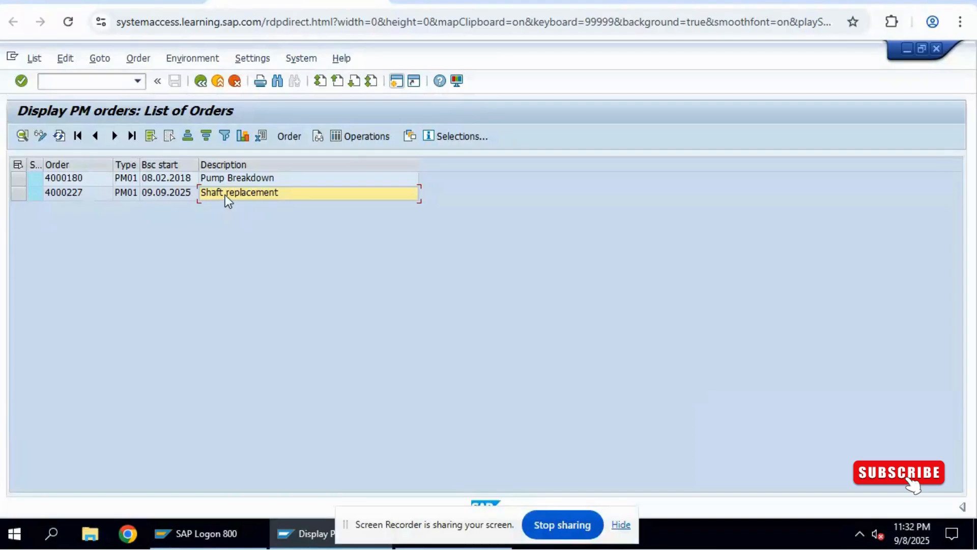
pyautogui.click(161, 196)
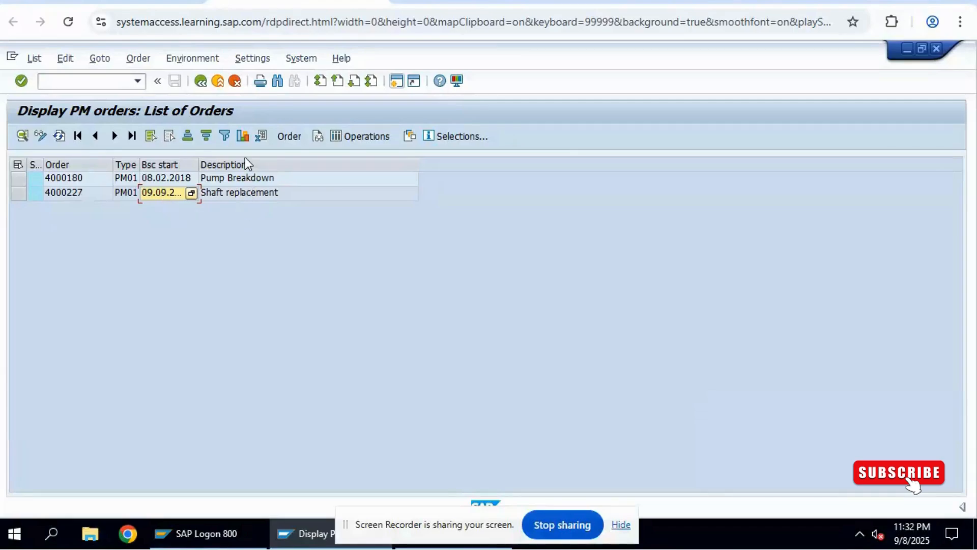
pyautogui.click(201, 80)
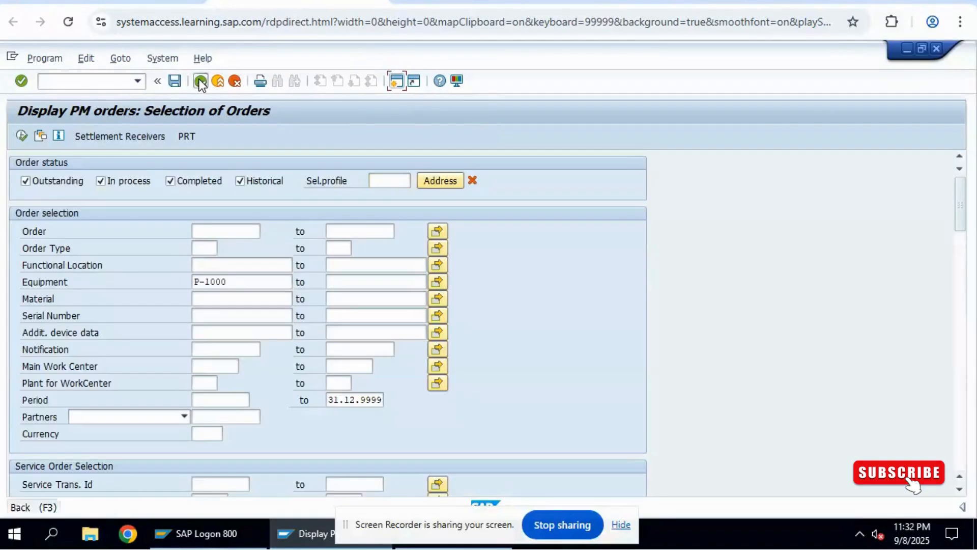
pyautogui.click(200, 81)
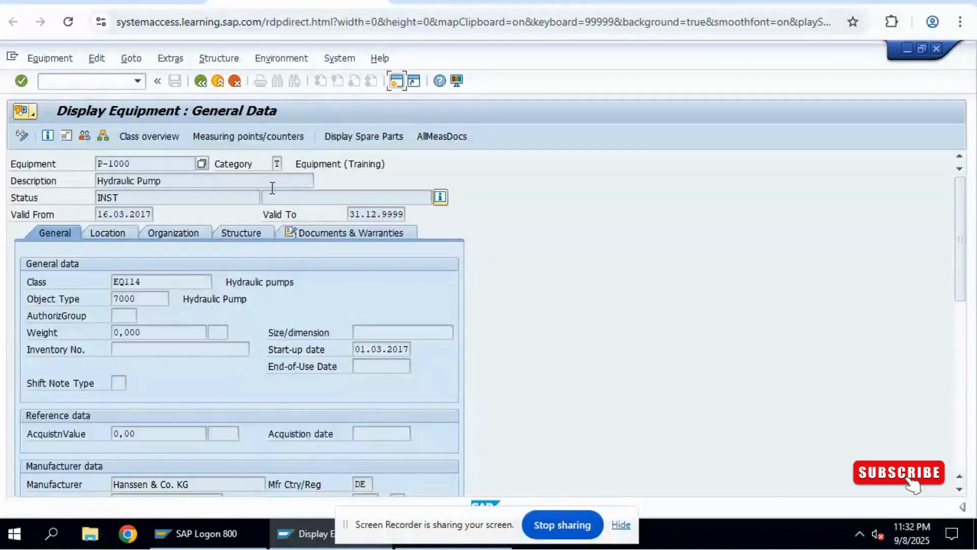
# Switch to the Google Docs guide and read the data consistency and number range points under Important Considerations & Configurations
pyautogui.click(467, 3)
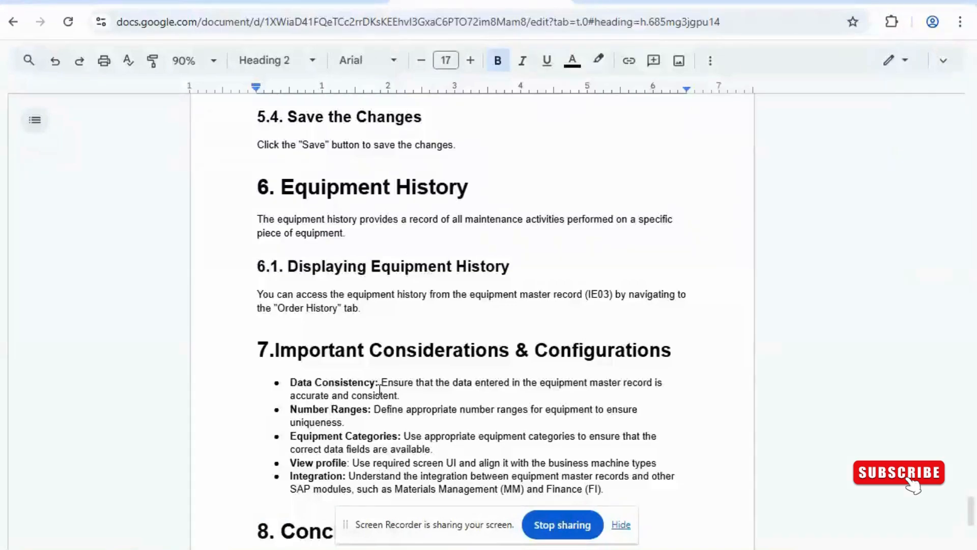
pyautogui.scroll(-3, 355, 300)
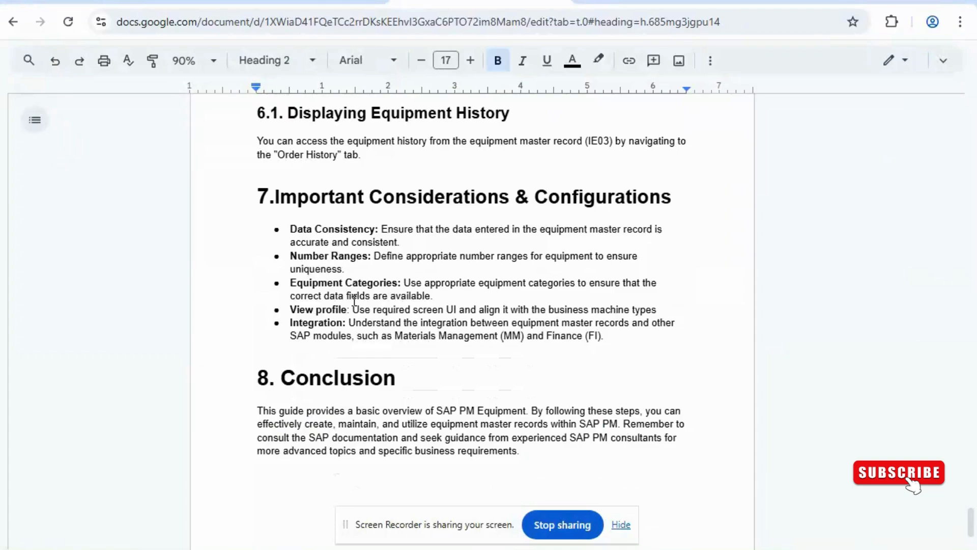
pyautogui.click(380, 230)
pyautogui.click(387, 263)
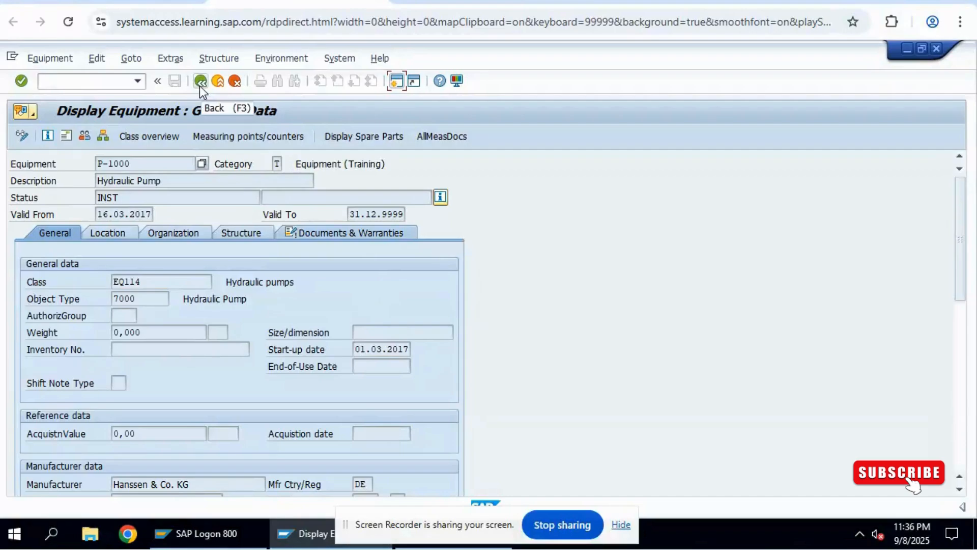
# Switch back to SAP, start transaction SPRO with /nspro and display the SAP Reference IMG
pyautogui.click(71, 81)
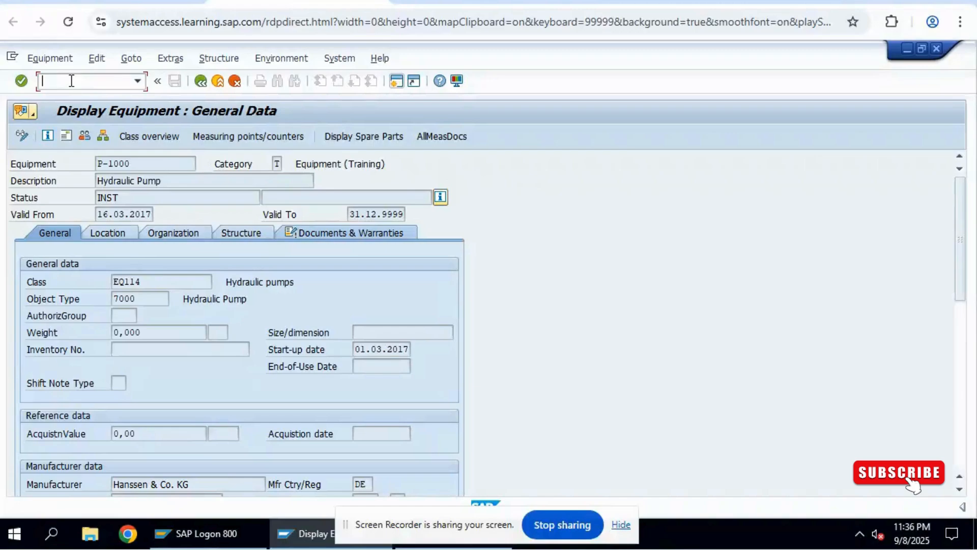
pyautogui.write('/nspro')
pyautogui.press('Return')
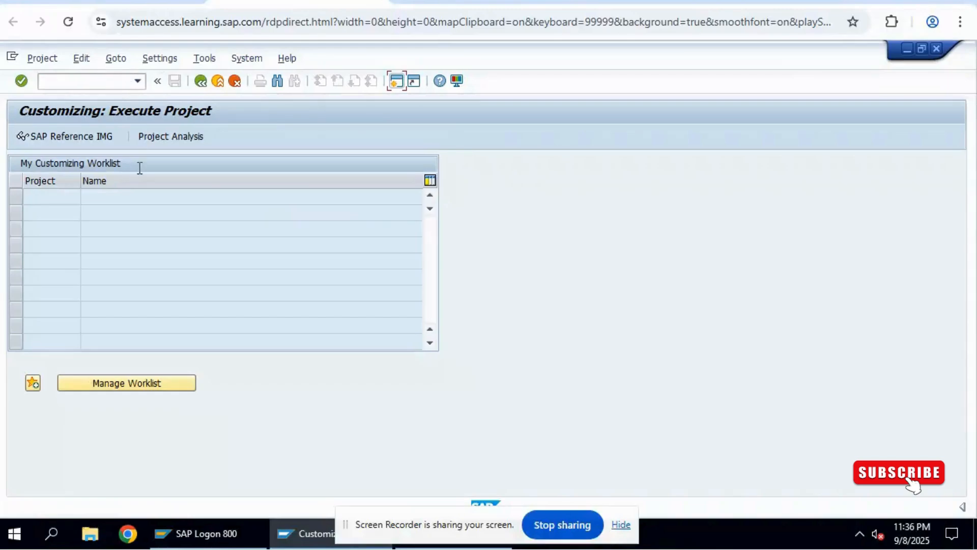
pyautogui.click(91, 141)
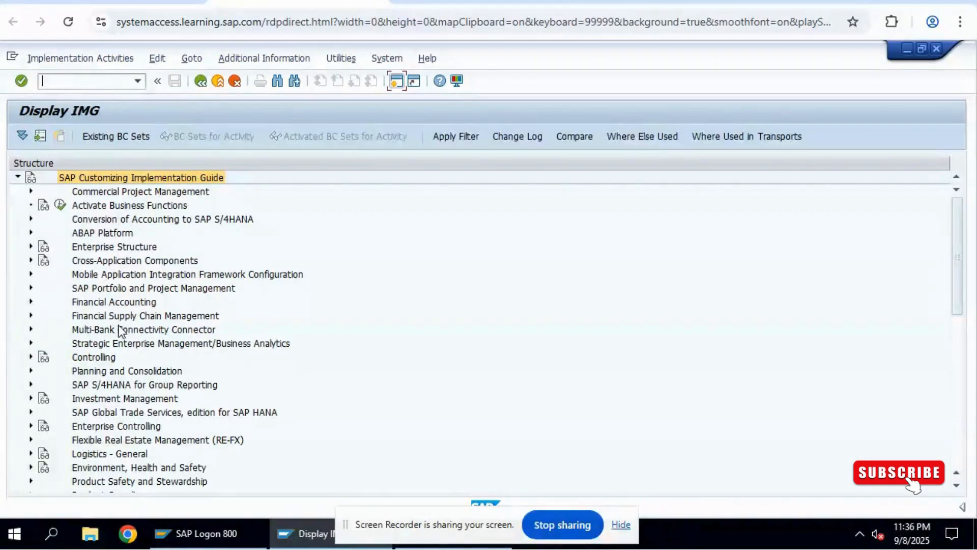
# Open the equipment category maintenance activity under Plant Maintenance and Customer Service, Master Data, Technical Objects, Equipment, Equipment Categories
pyautogui.scroll(-10, 120, 331)
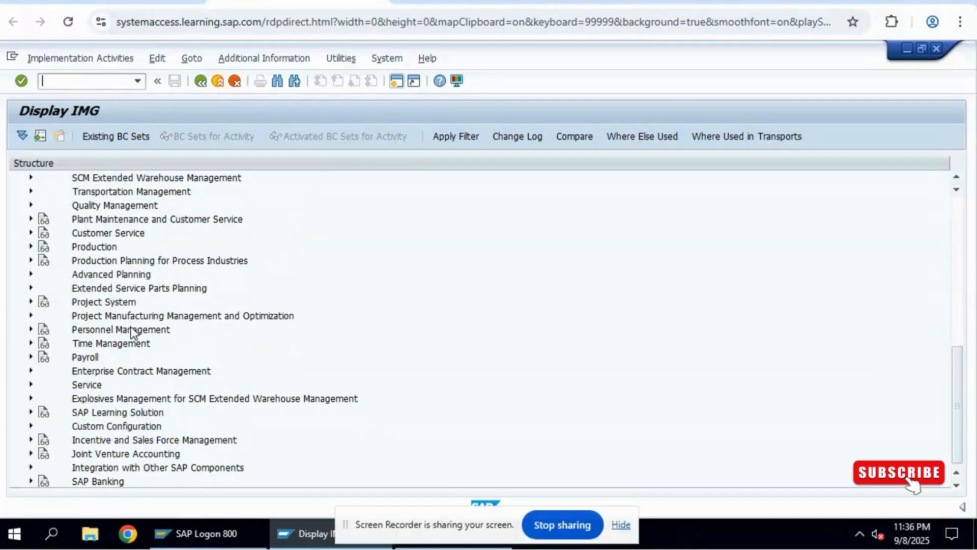
pyautogui.click(97, 219)
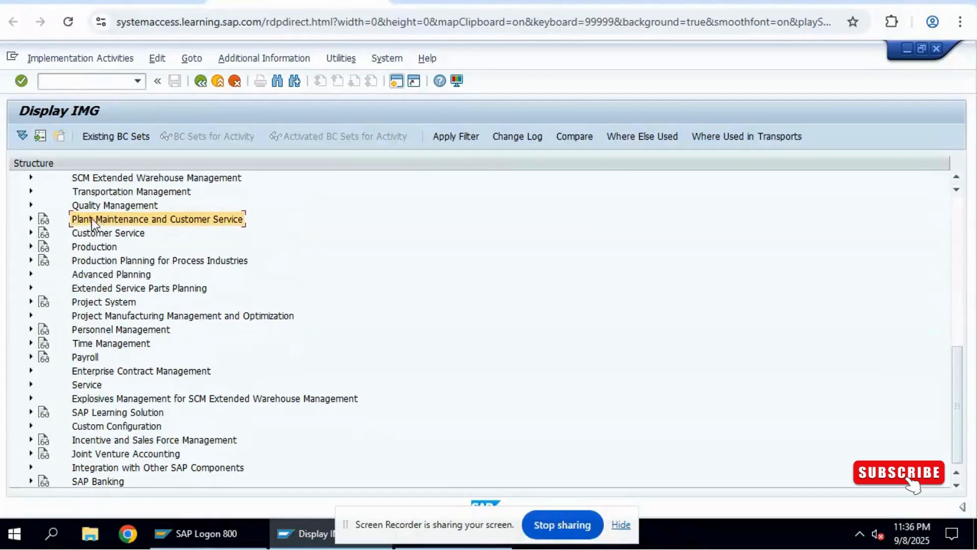
pyautogui.click(31, 220)
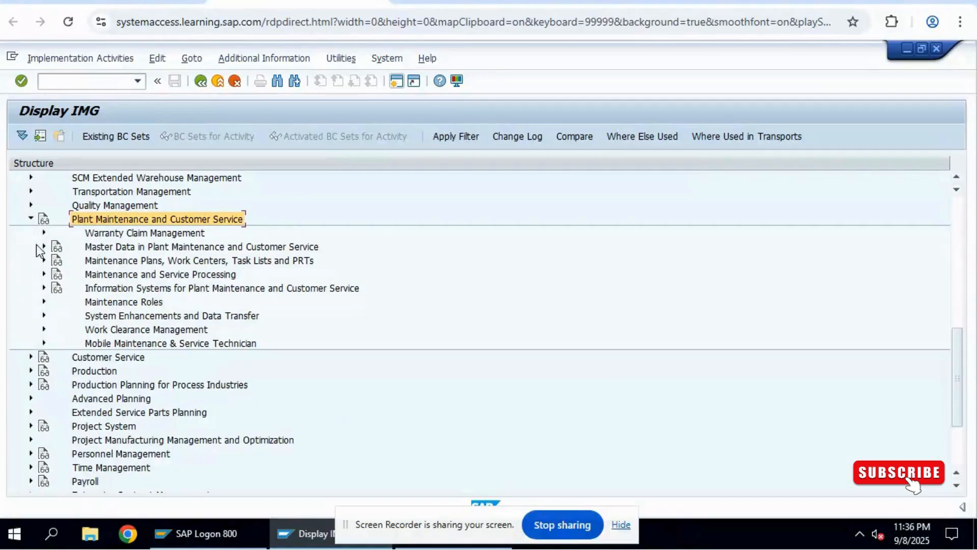
pyautogui.click(44, 247)
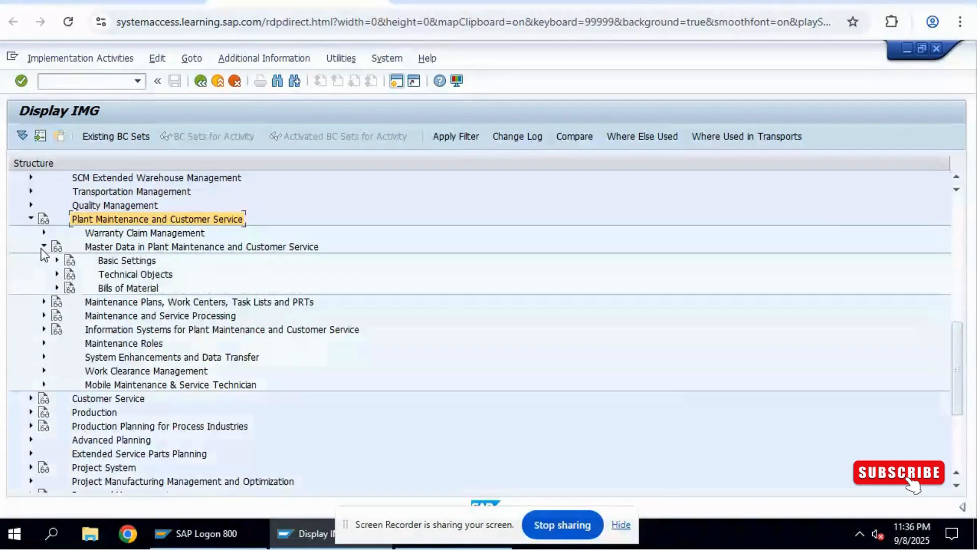
pyautogui.click(57, 274)
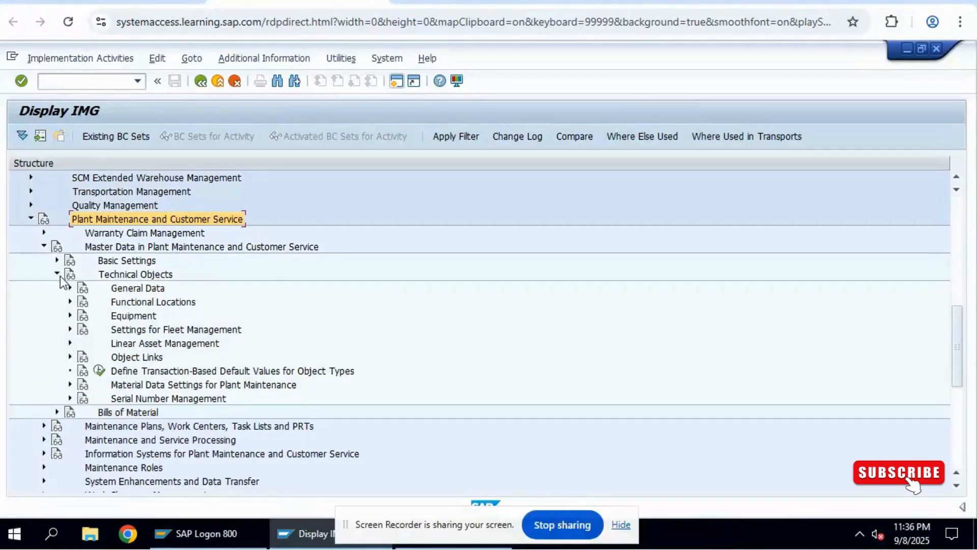
pyautogui.click(70, 316)
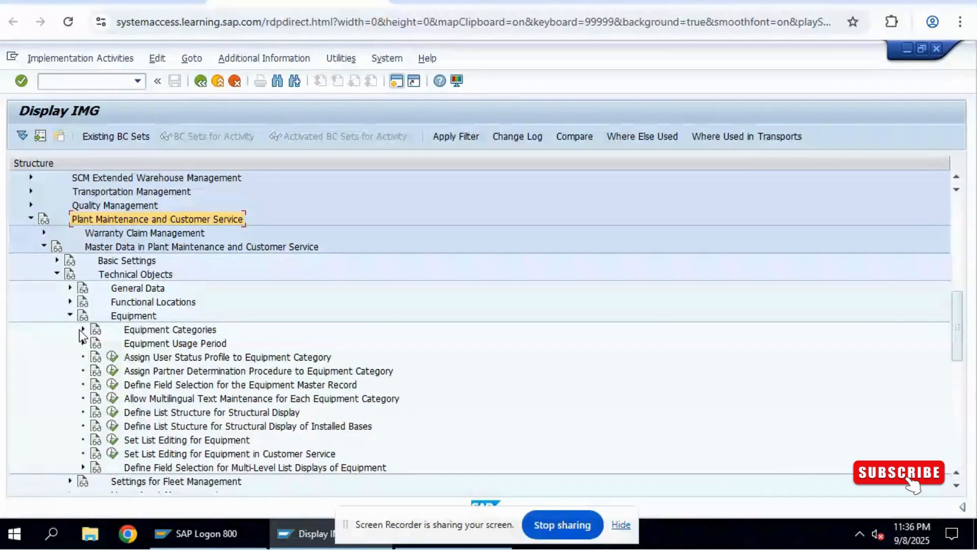
pyautogui.click(81, 330)
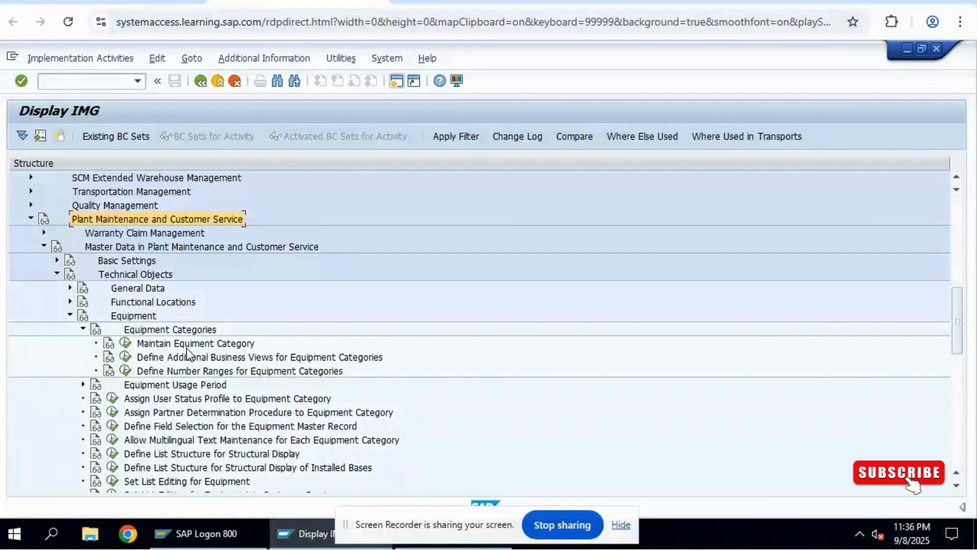
pyautogui.click(125, 345)
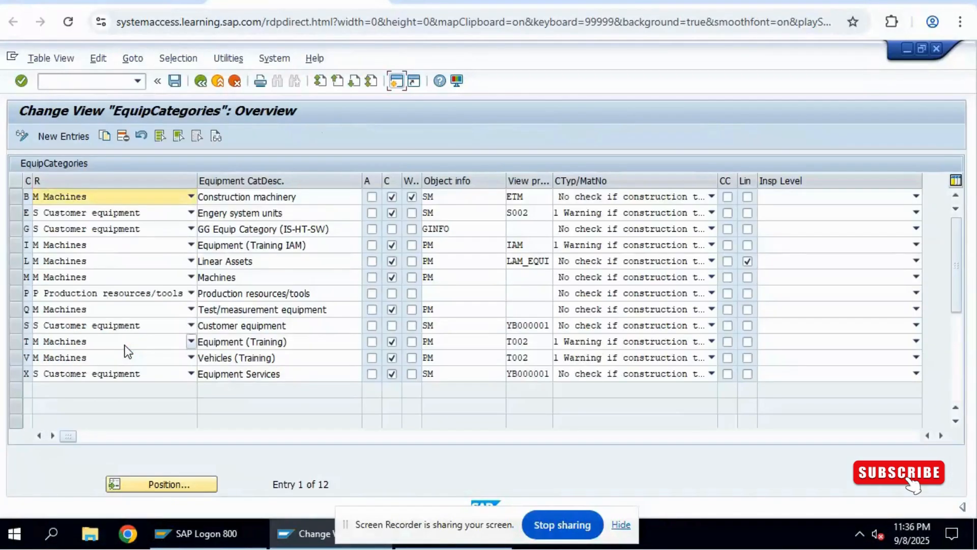
# Review category T's reference category options, object information, view profile and remaining columns, and return to the IMG structure
pyautogui.click(17, 340)
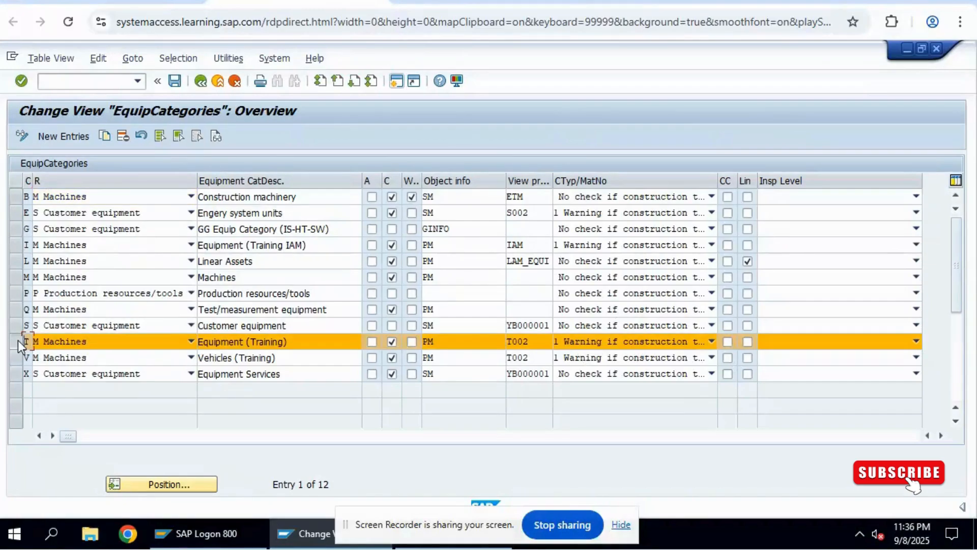
pyautogui.click(97, 344)
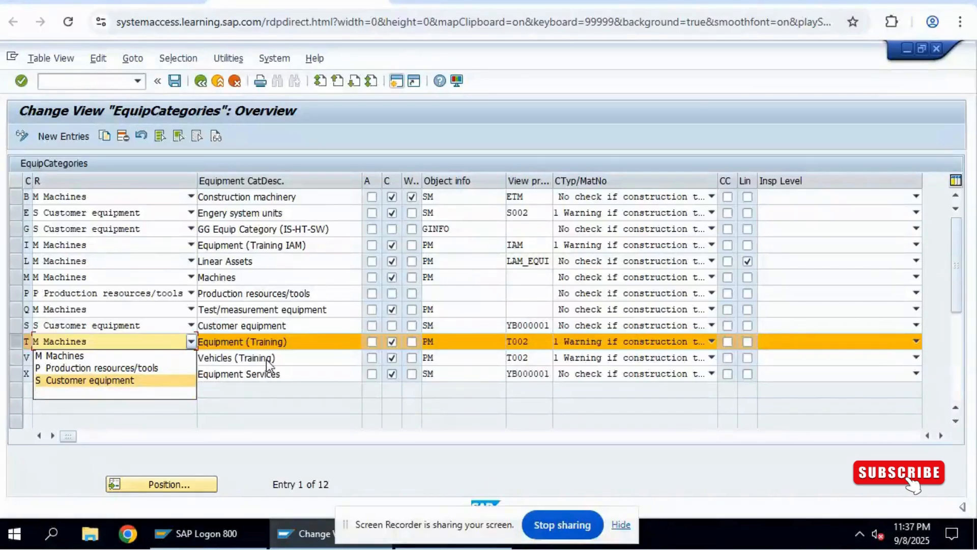
pyautogui.click(191, 342)
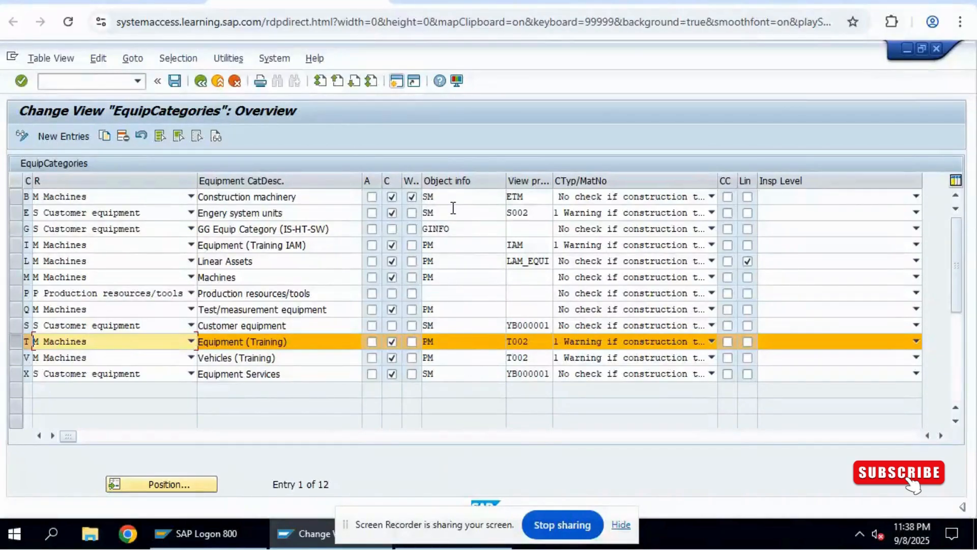
pyautogui.click(450, 341)
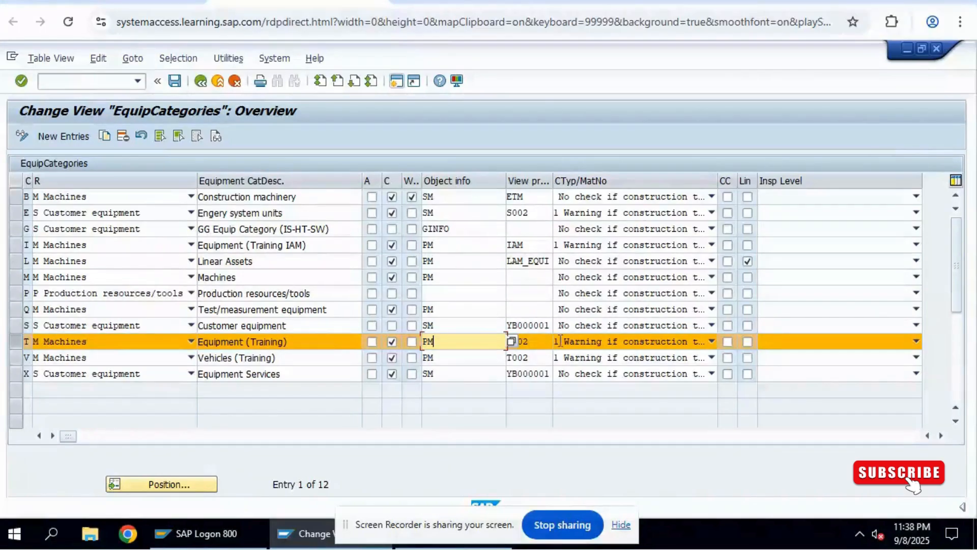
pyautogui.click(536, 341)
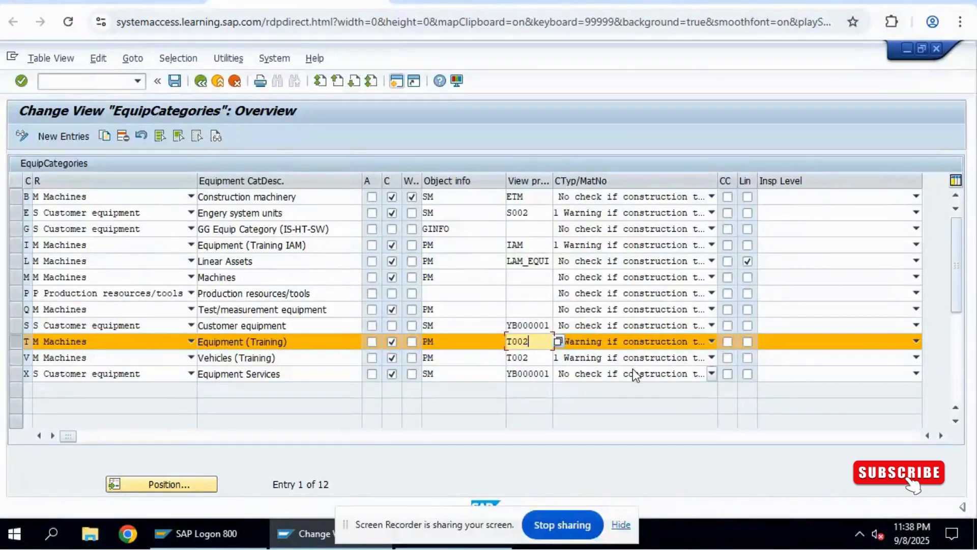
pyautogui.click(941, 436)
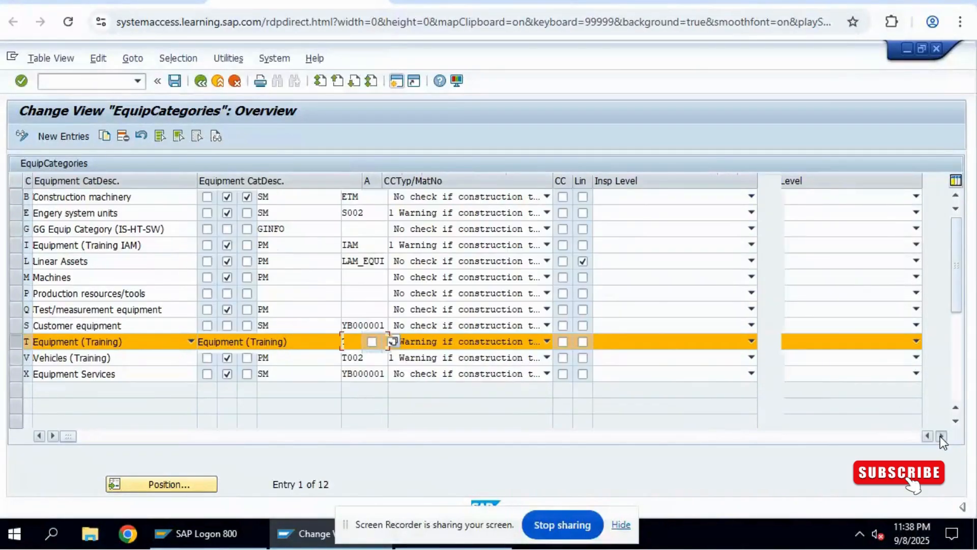
pyautogui.click(941, 436)
pyautogui.click(941, 436)
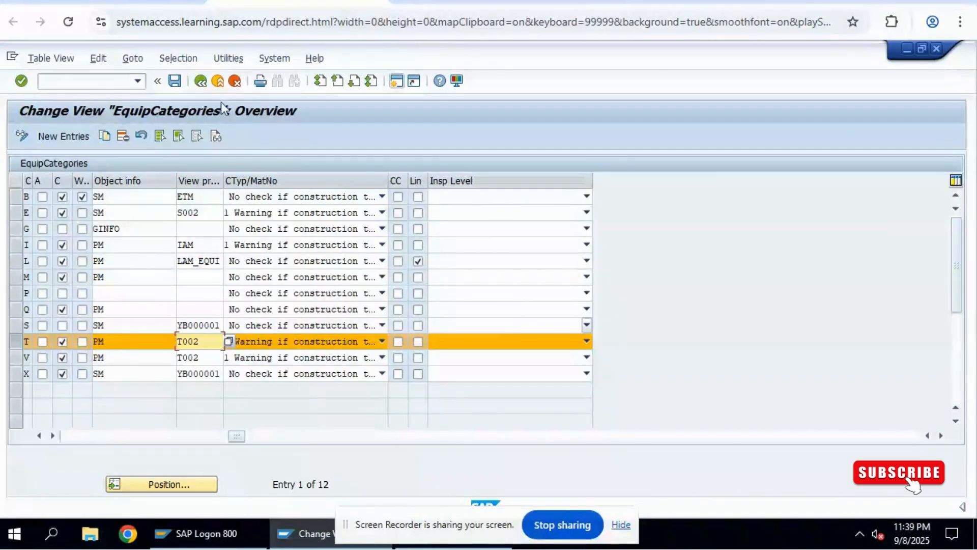
pyautogui.click(201, 83)
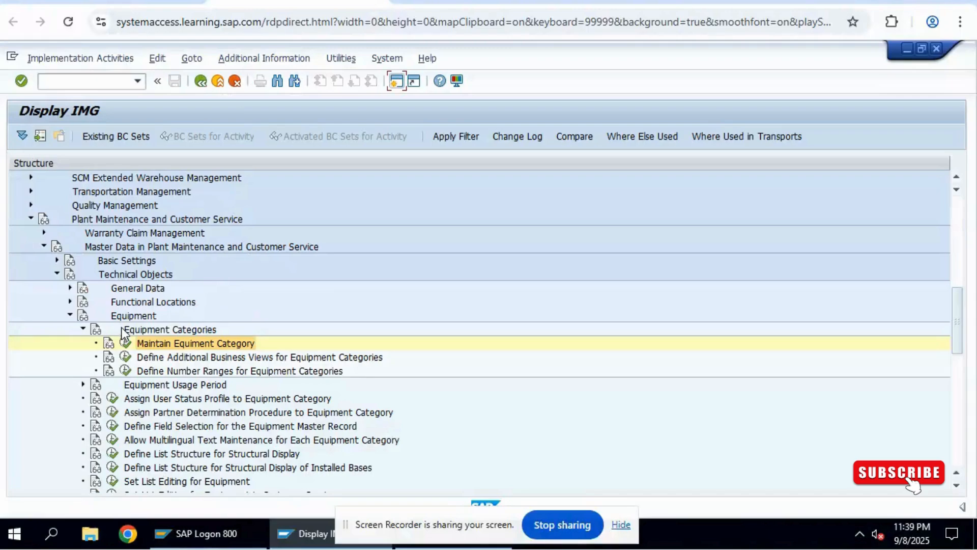
# Open Set View Profiles for Technical Objects under General Data and display the activity and layout of views for profile T002
pyautogui.click(70, 288)
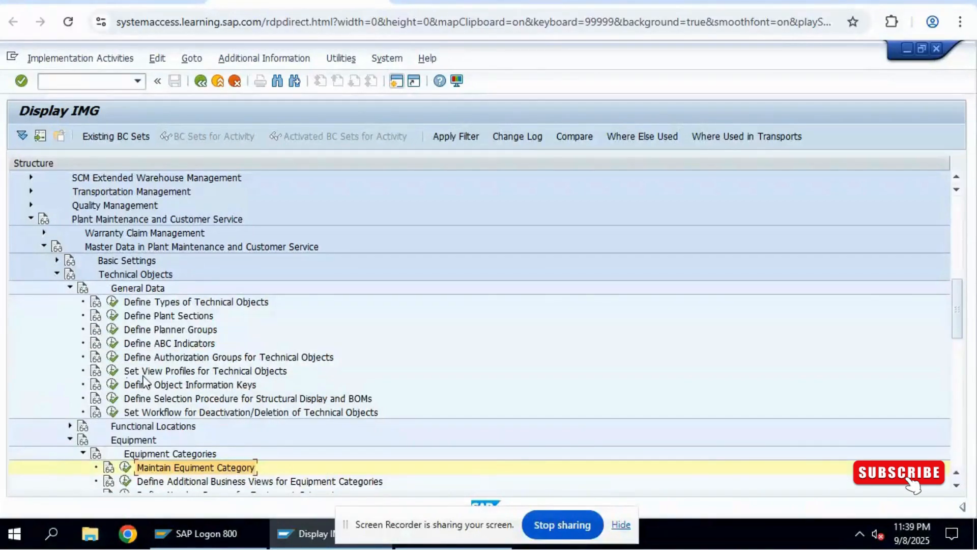
pyautogui.click(113, 371)
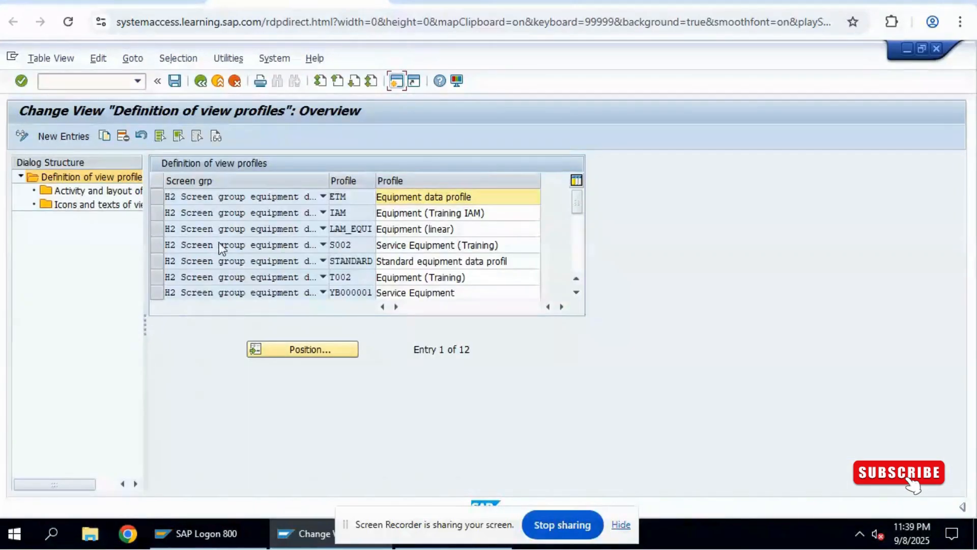
pyautogui.click(338, 277)
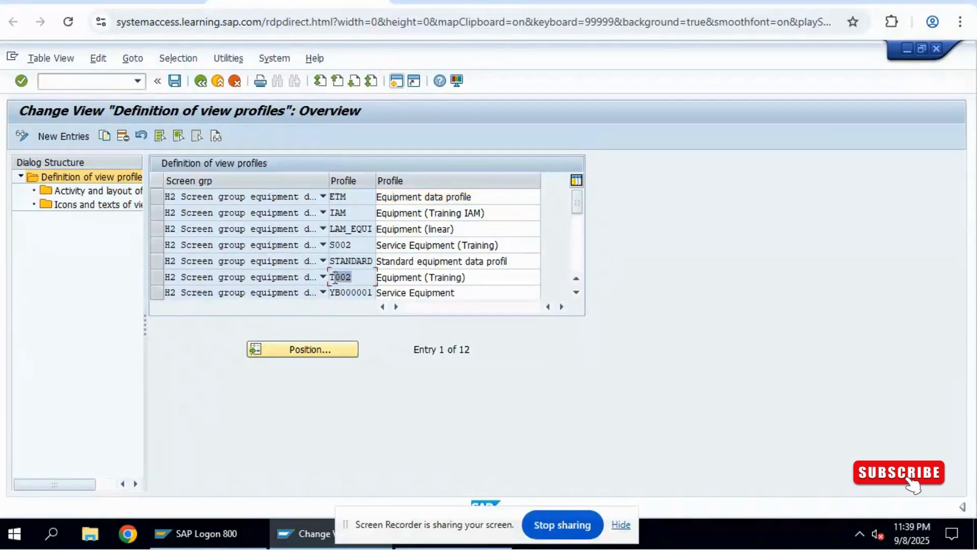
pyautogui.click(159, 274)
pyautogui.doubleClick(66, 192)
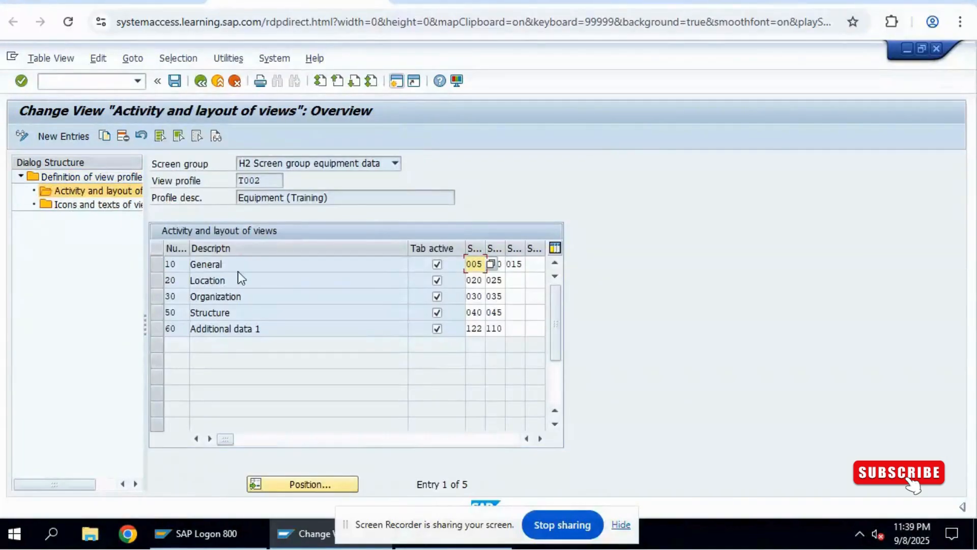
# Review the views of profile T002 and list the possible subscreens for the General view's first sequence number beside the layout table
pyautogui.click(225, 266)
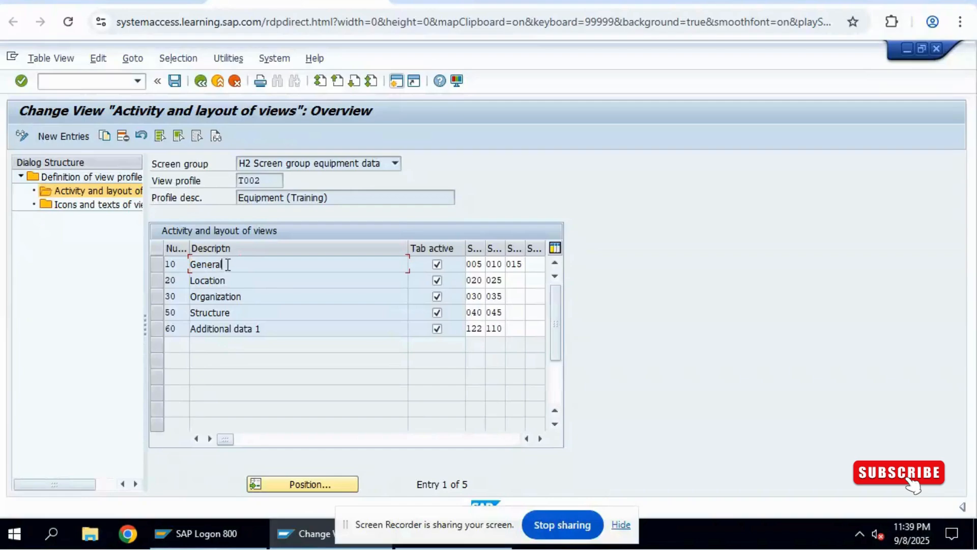
pyautogui.click(242, 314)
pyautogui.click(295, 322)
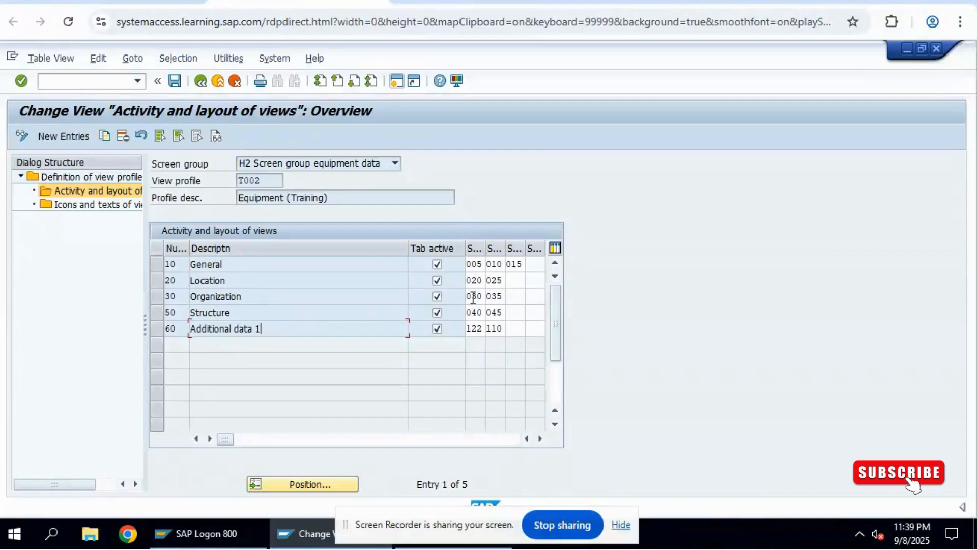
pyautogui.click(475, 263)
pyautogui.click(490, 264)
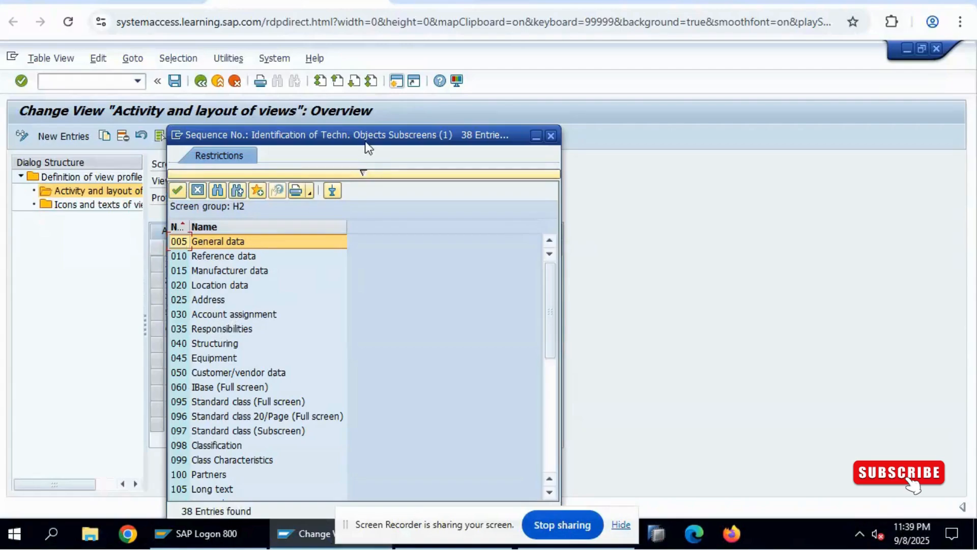
pyautogui.moveTo(349, 142); pyautogui.dragTo(717, 119)
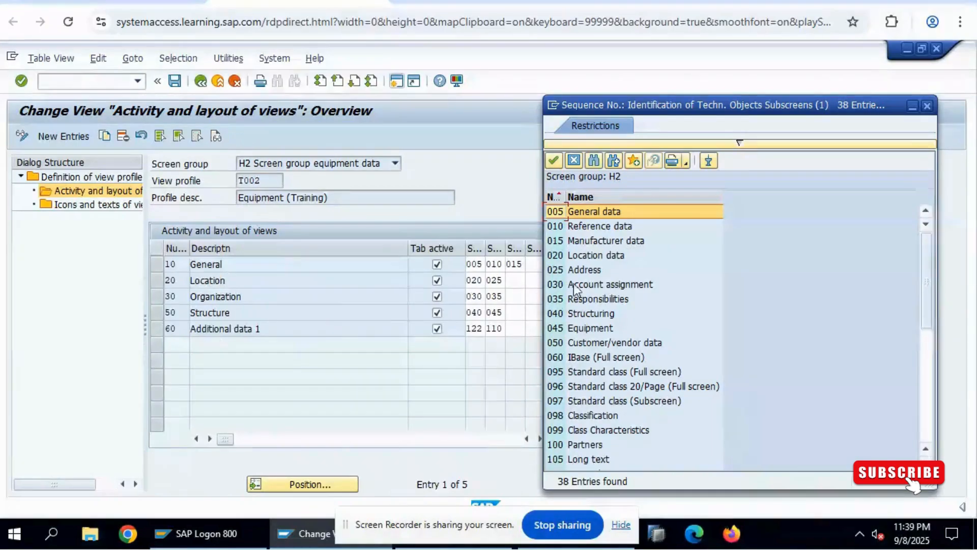
# Review the Location data, Address, Account assignment and Responsibilities subscreens in the list, and close it without choosing one
pyautogui.click(594, 256)
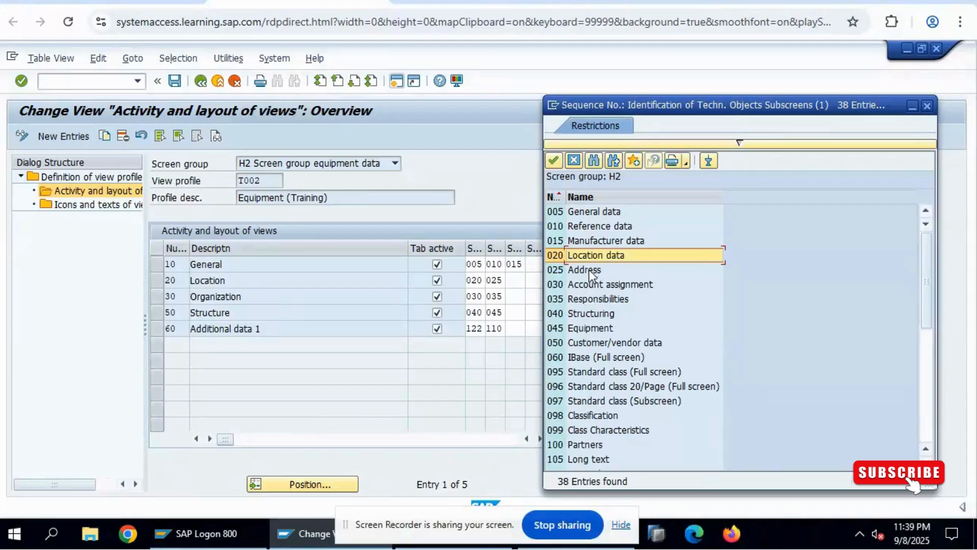
pyautogui.click(589, 270)
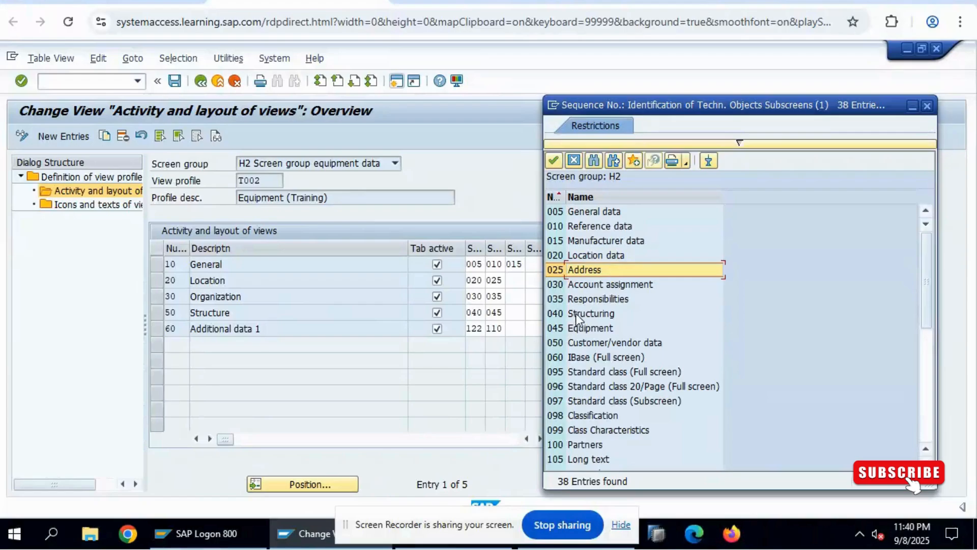
pyautogui.click(593, 286)
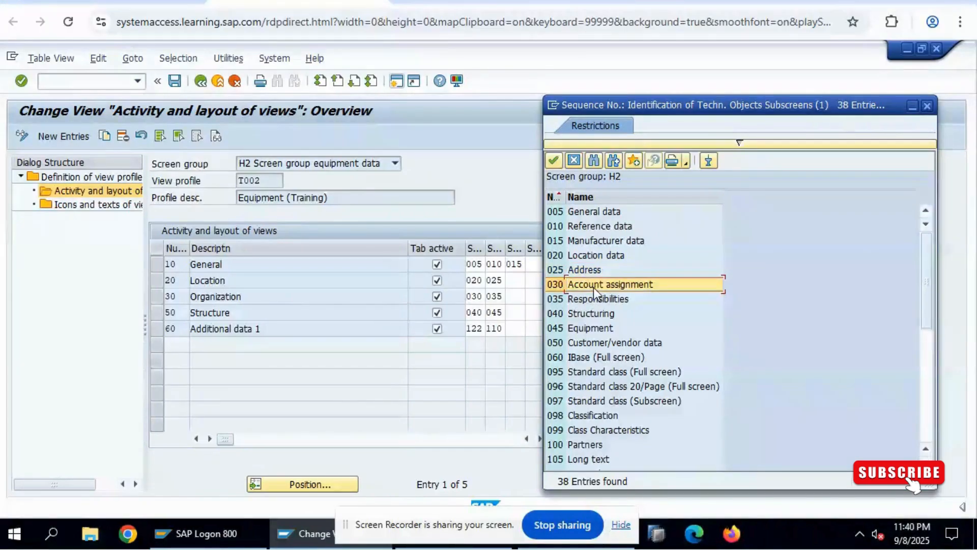
pyautogui.press('Down')
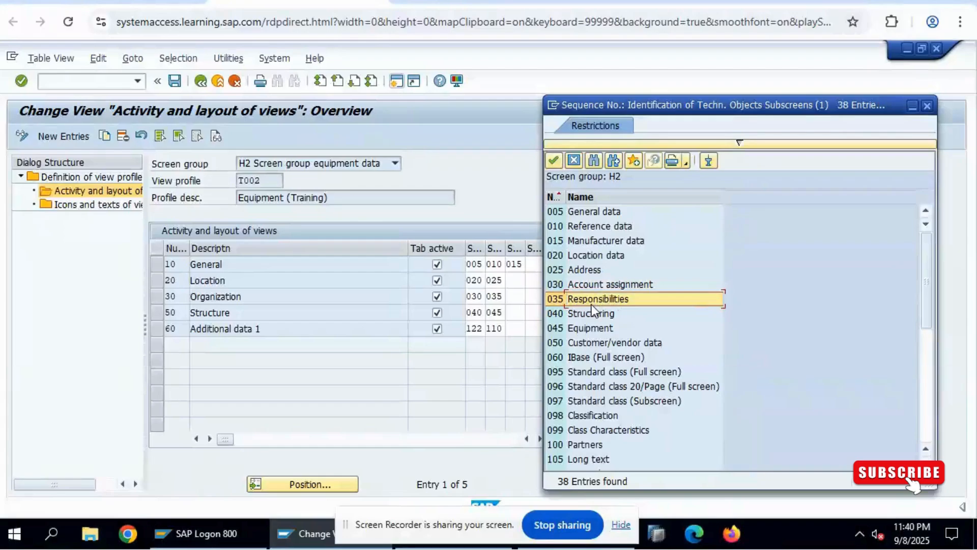
pyautogui.click(930, 105)
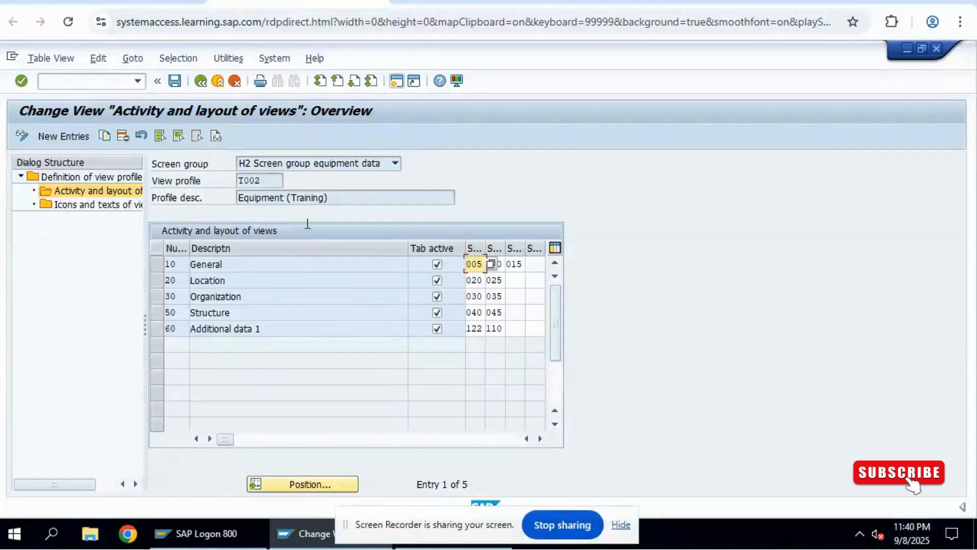
# Leave the layout of view profile T002 and return to the IMG structure without saving changes
pyautogui.click(262, 180)
pyautogui.doubleClick(235, 180)
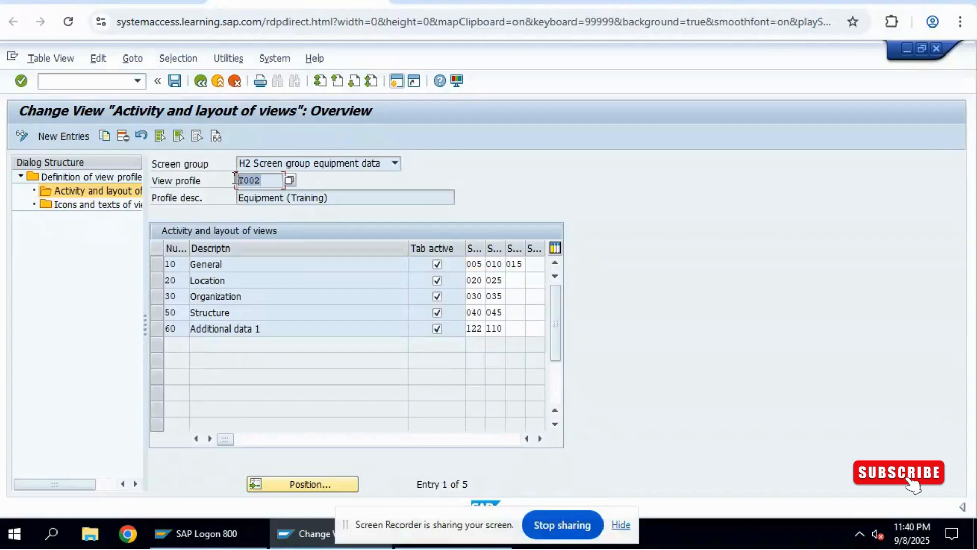
pyautogui.click(201, 82)
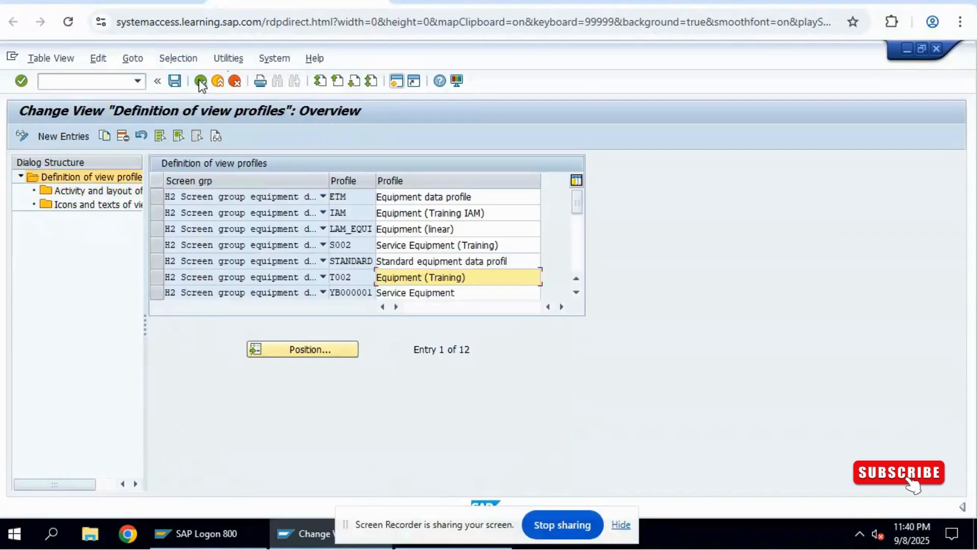
pyautogui.click(200, 81)
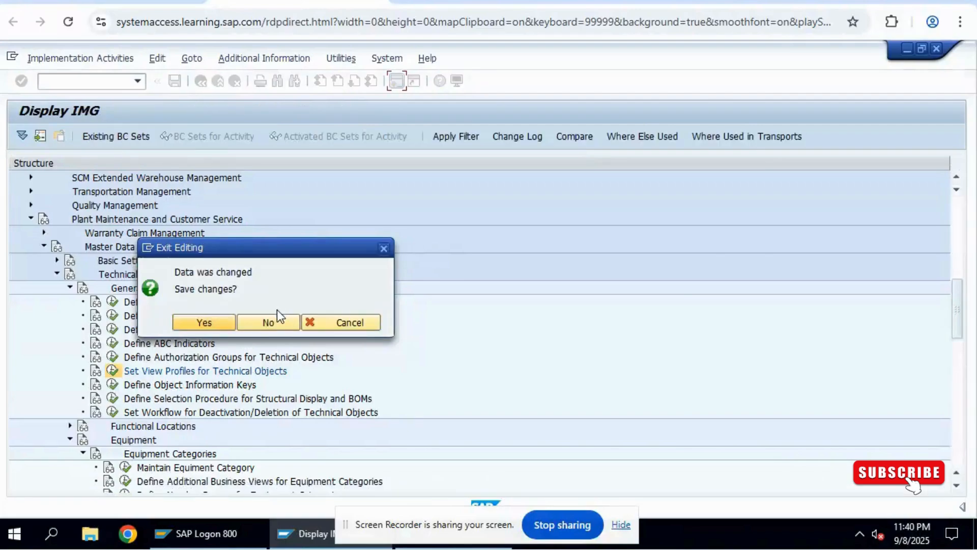
pyautogui.click(264, 322)
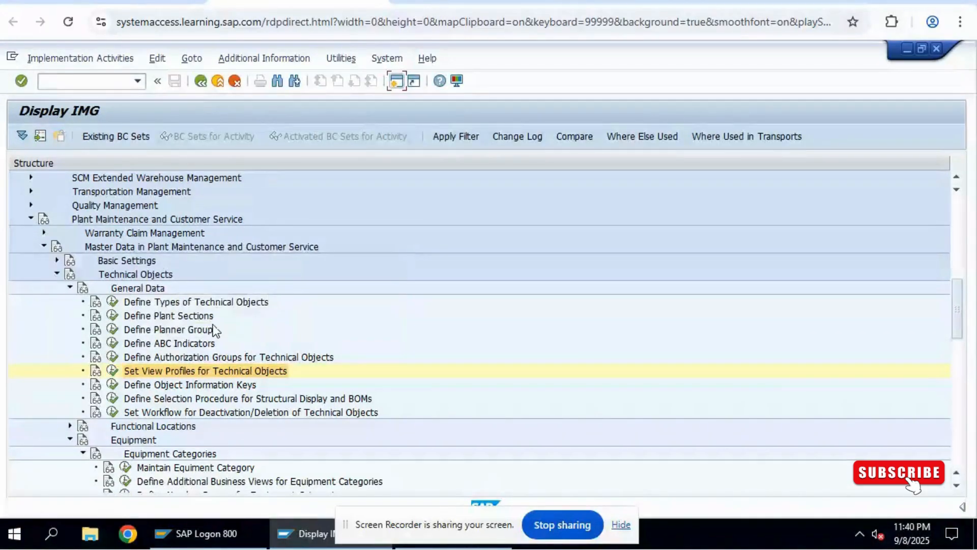
# Collapse General Data, open Define Number Ranges for Equipment Categories and display the intervals of object EQUIP_NR
pyautogui.click(70, 288)
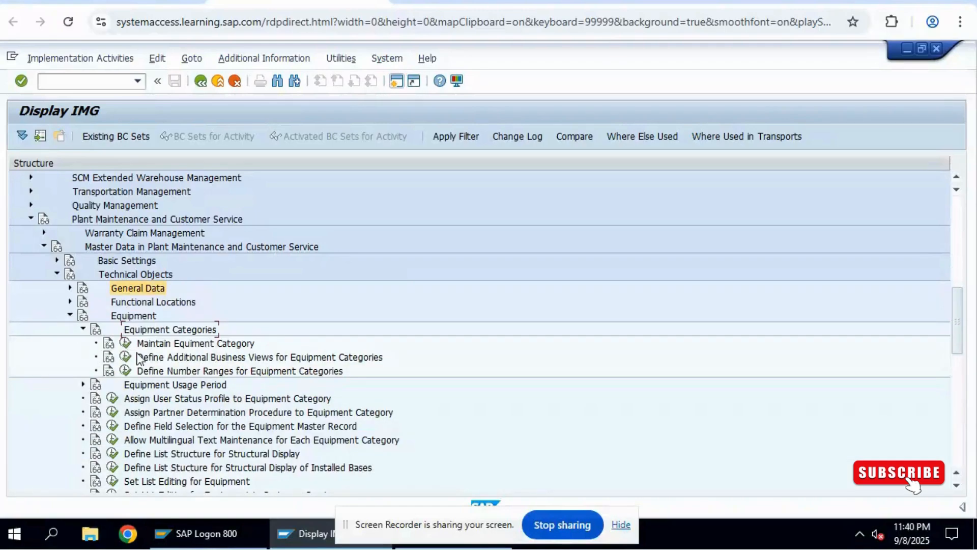
pyautogui.click(291, 371)
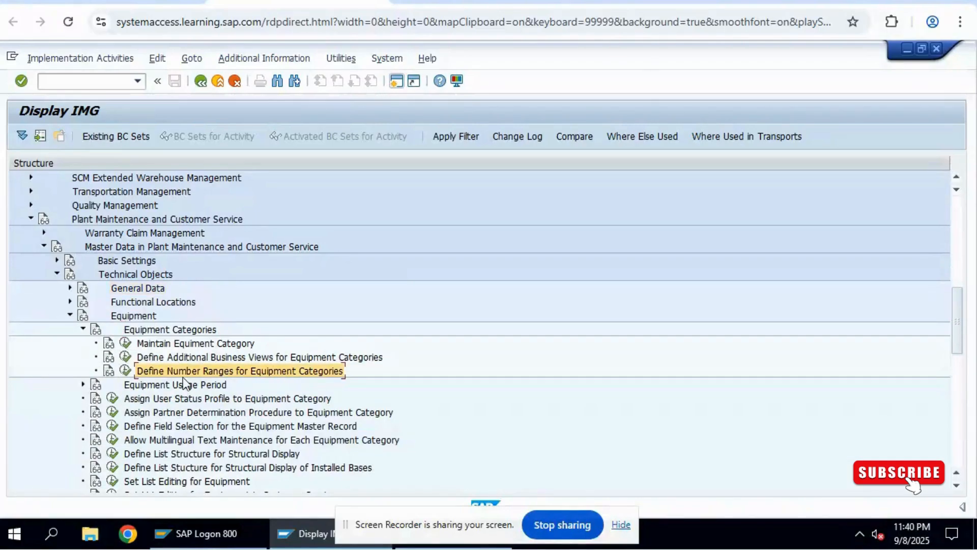
pyautogui.click(125, 374)
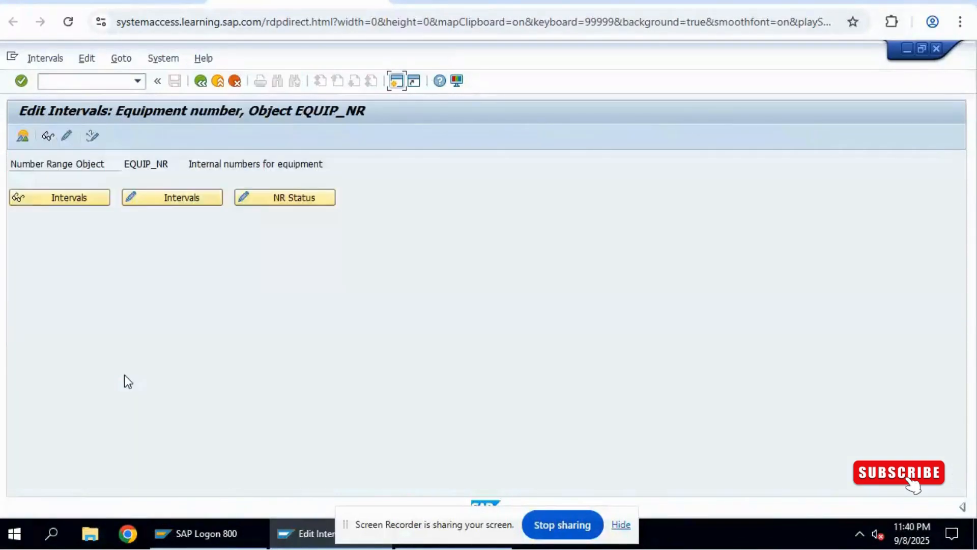
pyautogui.click(81, 203)
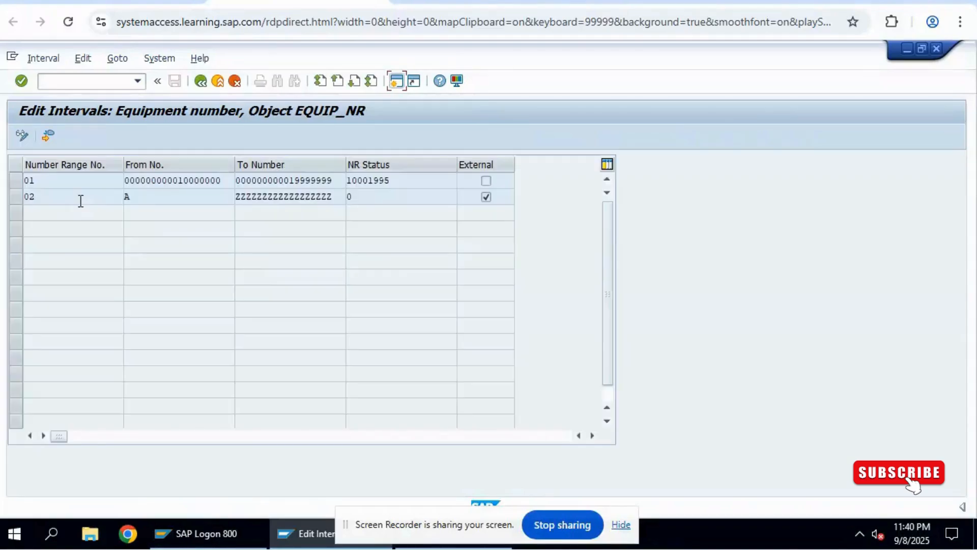
# Examine number ranges 01 and 02, checking range 02's starting value and its External indicator
pyautogui.click(48, 181)
pyautogui.click(146, 200)
pyautogui.click(483, 200)
pyautogui.doubleClick(30, 196)
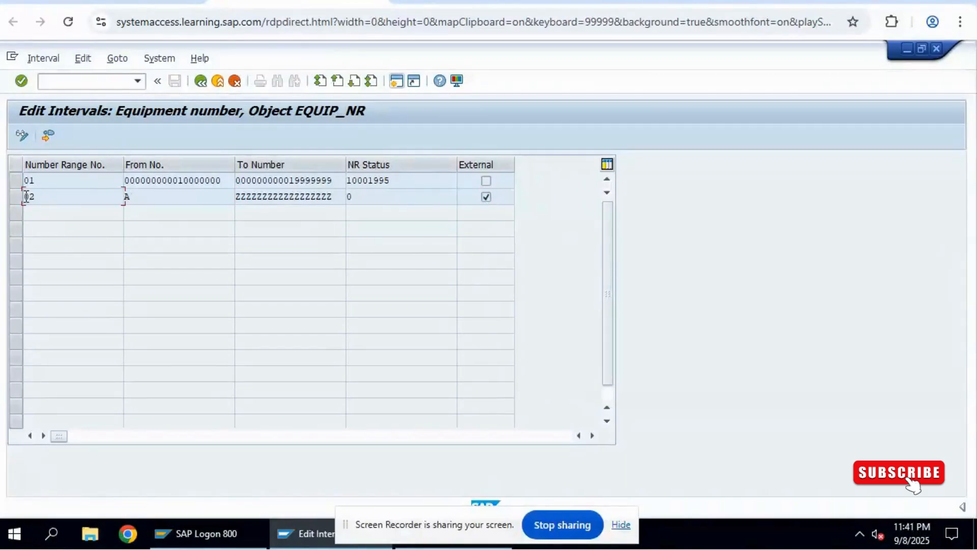
pyautogui.click(483, 200)
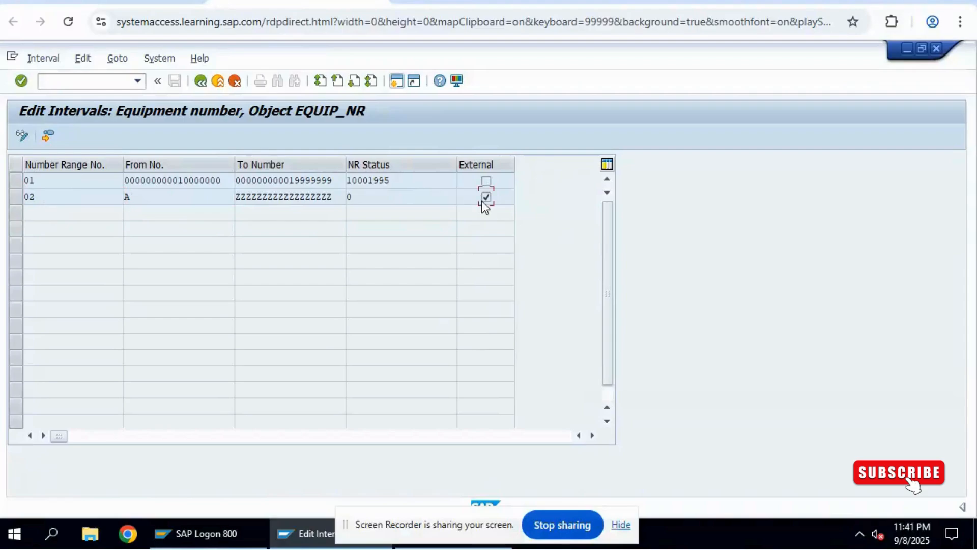
# Examine the current number status of range 01 and leave the interval display
pyautogui.doubleClick(41, 180)
pyautogui.moveTo(393, 181); pyautogui.dragTo(350, 184)
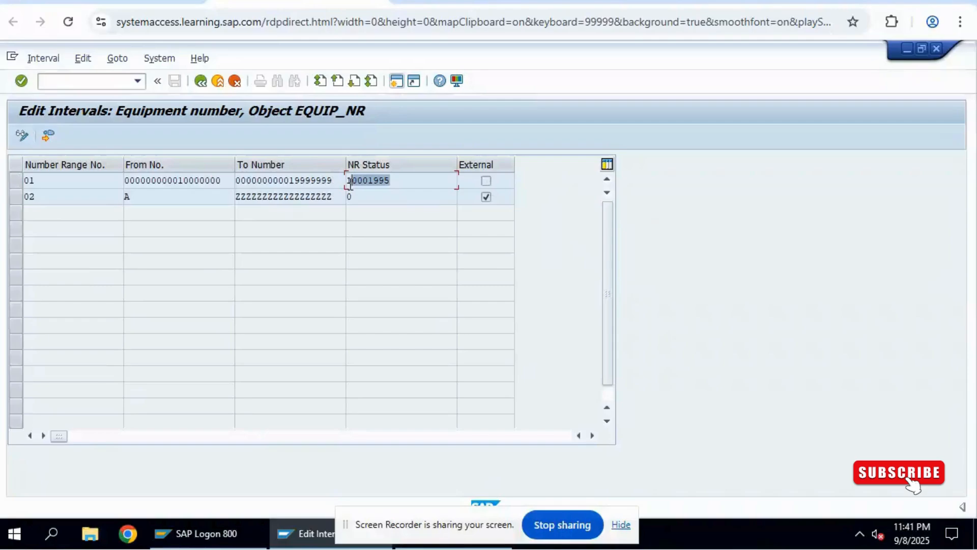
pyautogui.click(388, 186)
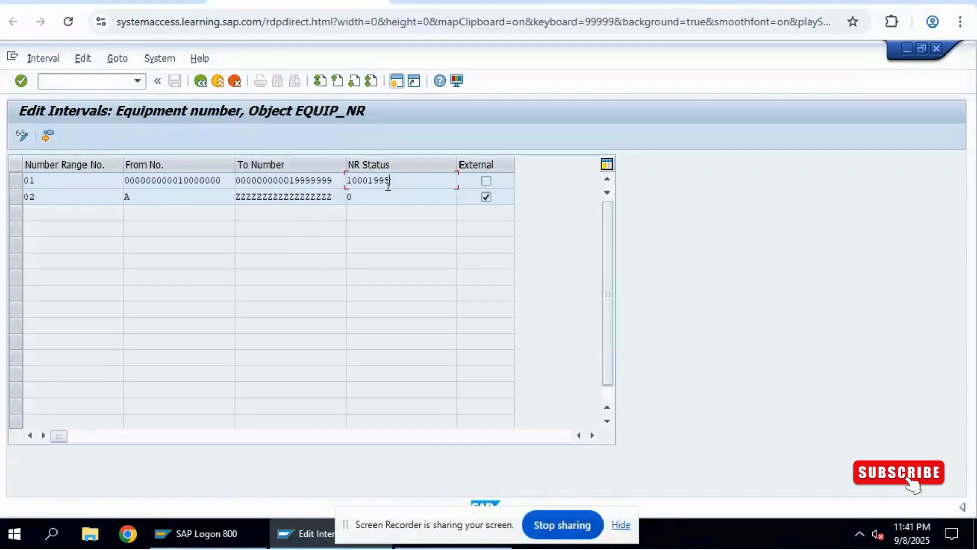
pyautogui.moveTo(391, 181); pyautogui.dragTo(346, 180)
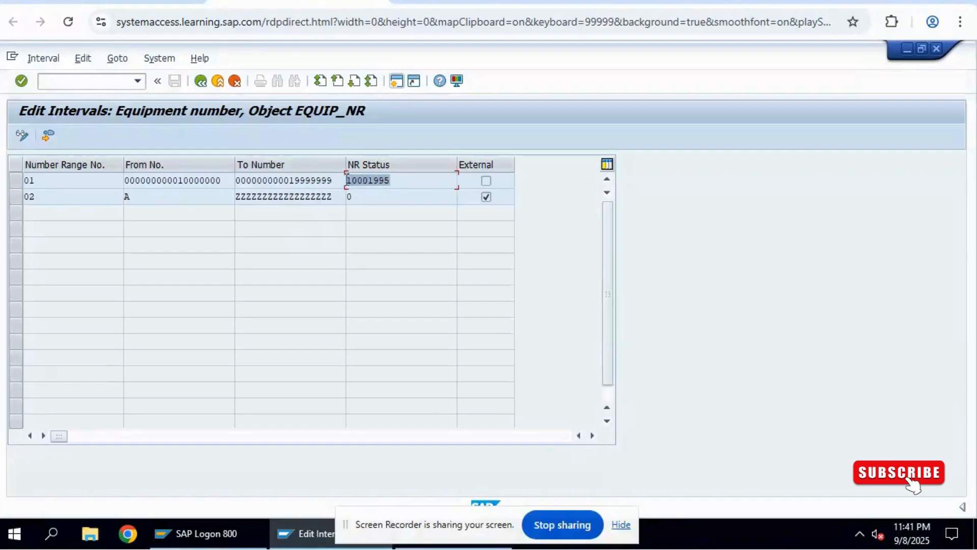
pyautogui.click(417, 180)
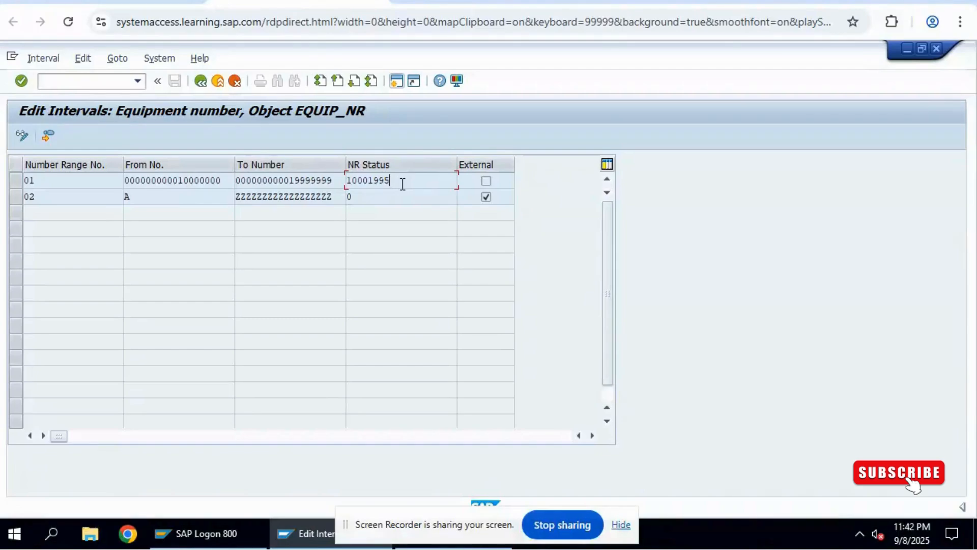
pyautogui.click(201, 81)
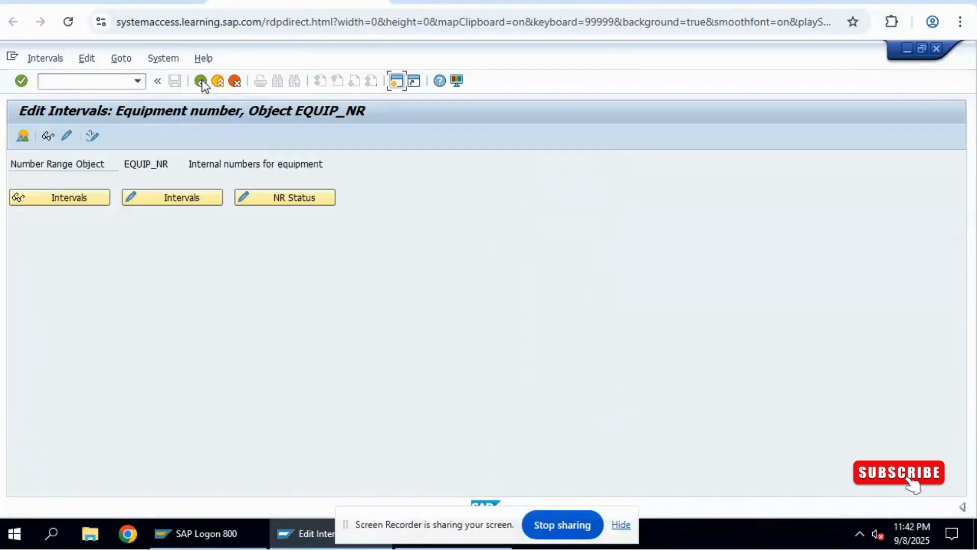
# Switch to the SAP PM Equipment Training Guide in Google Docs, view its Conclusion and return to the Introduction
pyautogui.click(441, 8)
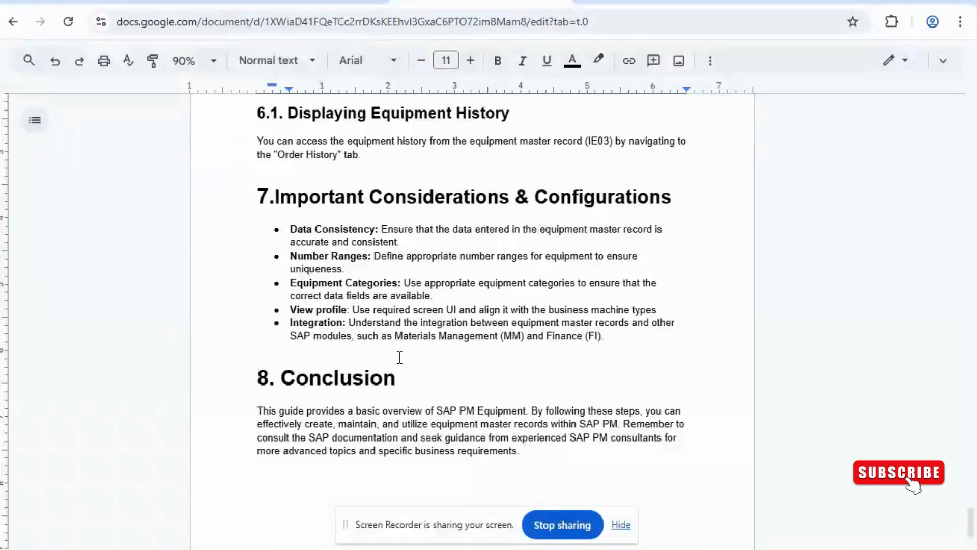
pyautogui.scroll(-3, 399, 360)
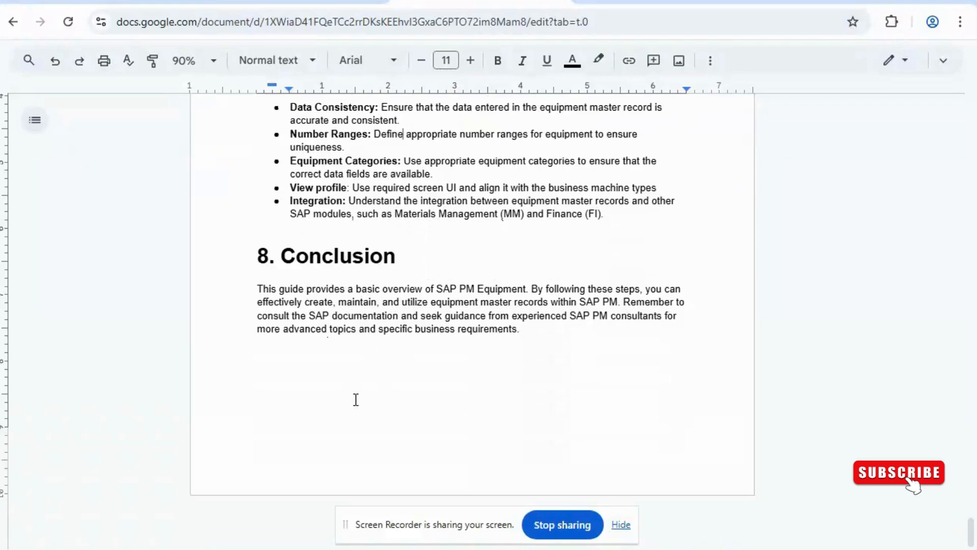
pyautogui.scroll(15, 360, 400)
pyautogui.scroll(20, 360, 399)
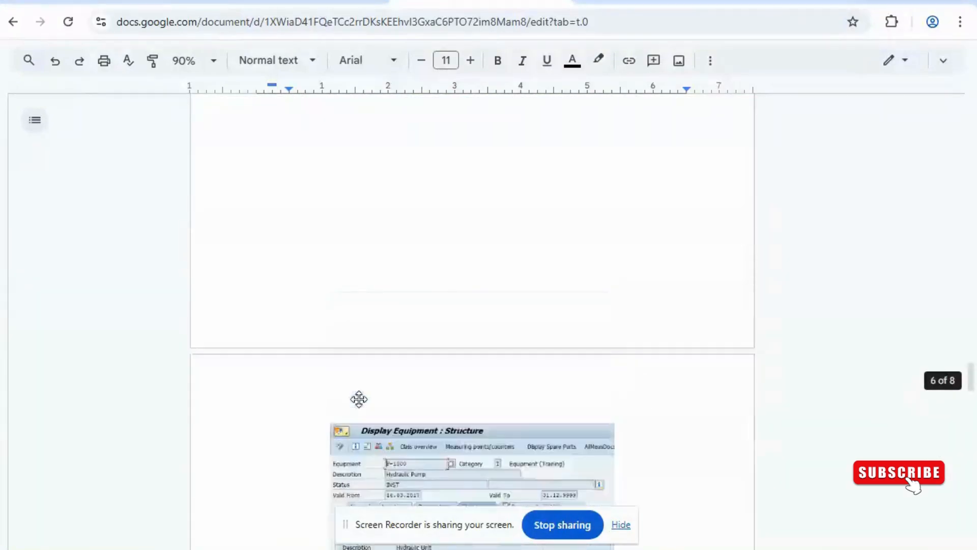
pyautogui.scroll(20, 361, 399)
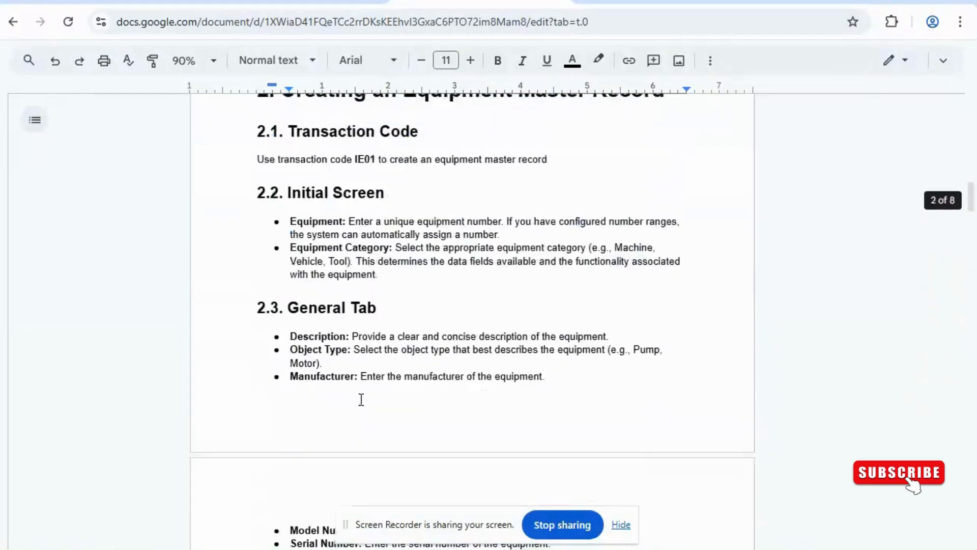
pyautogui.scroll(10, 368, 358)
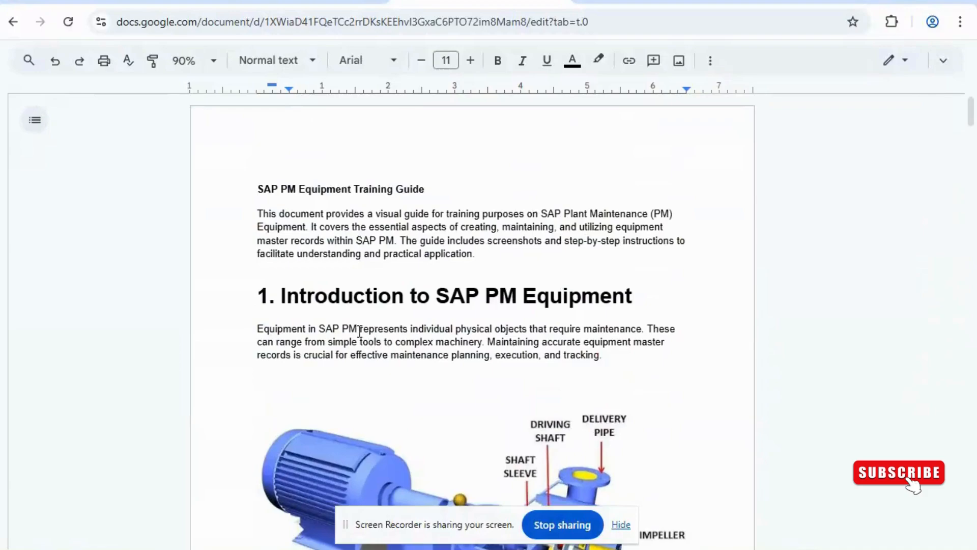
# Review the training guide from the Introduction through the master record sections to Important Considerations & Configurations and the Conclusion
pyautogui.scroll(-6, 360, 332)
pyautogui.scroll(-15, 360, 331)
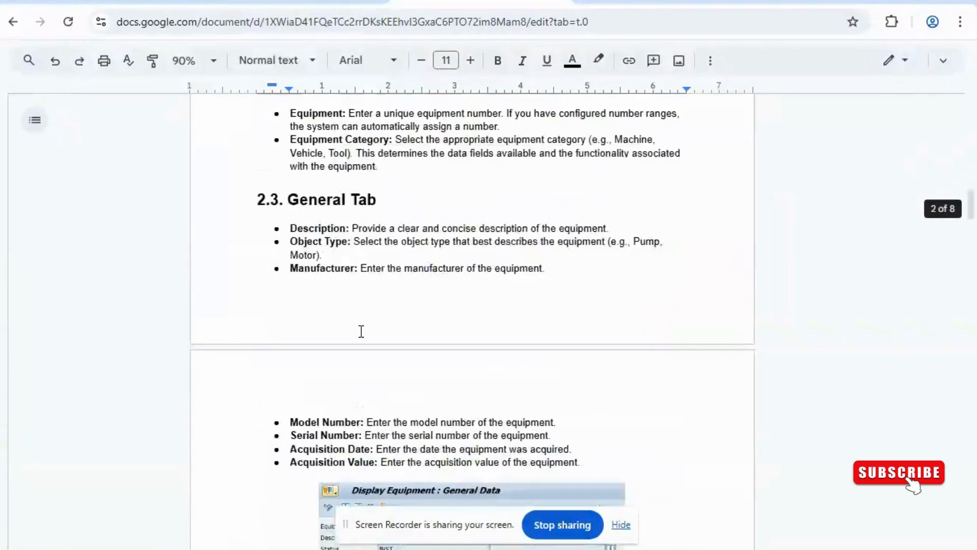
pyautogui.scroll(-7, 360, 331)
pyautogui.scroll(-15, 360, 331)
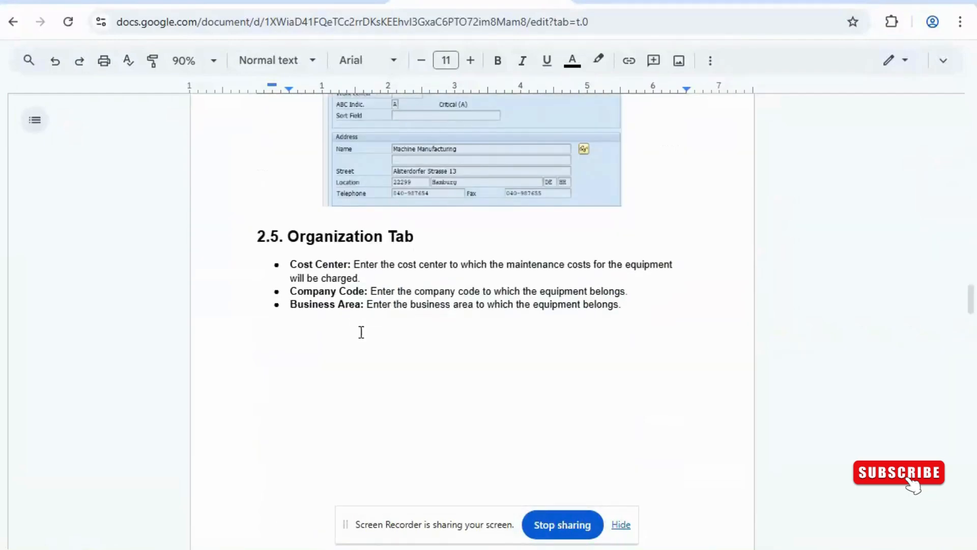
pyautogui.scroll(-15, 361, 332)
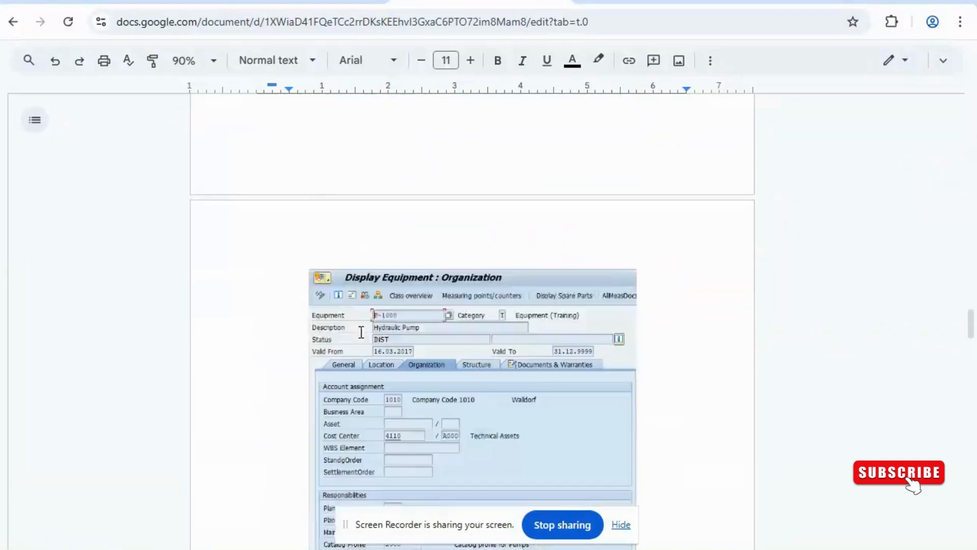
pyautogui.scroll(-12, 362, 332)
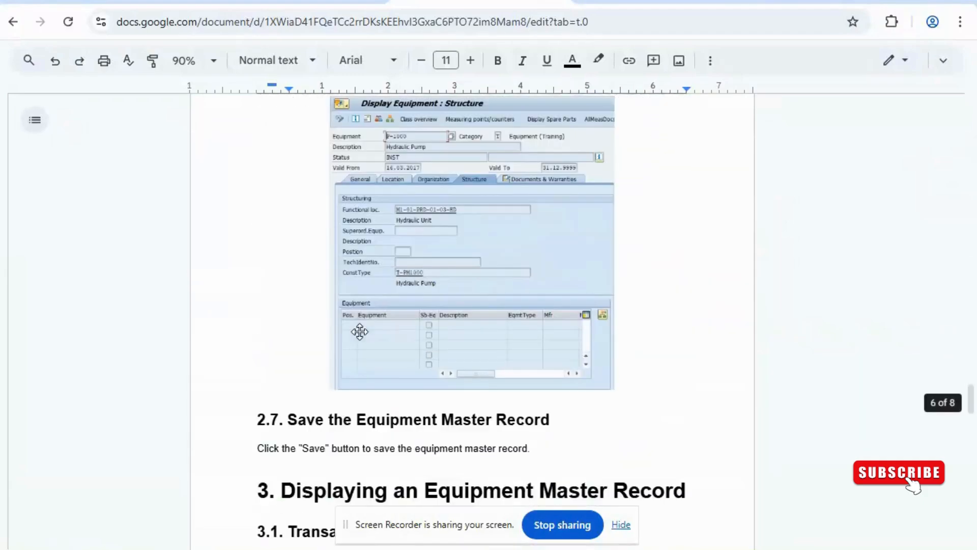
pyautogui.scroll(-20, 362, 332)
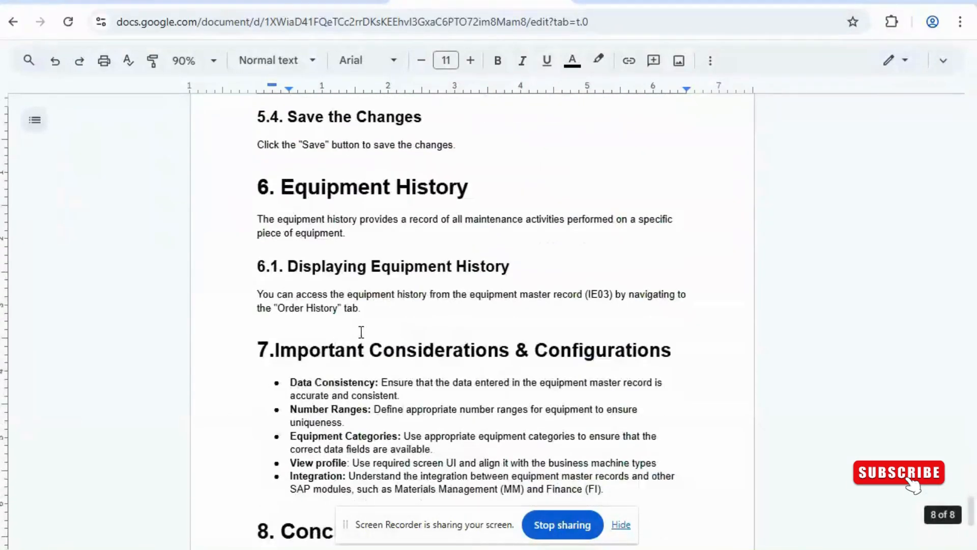
pyautogui.scroll(-3, 361, 332)
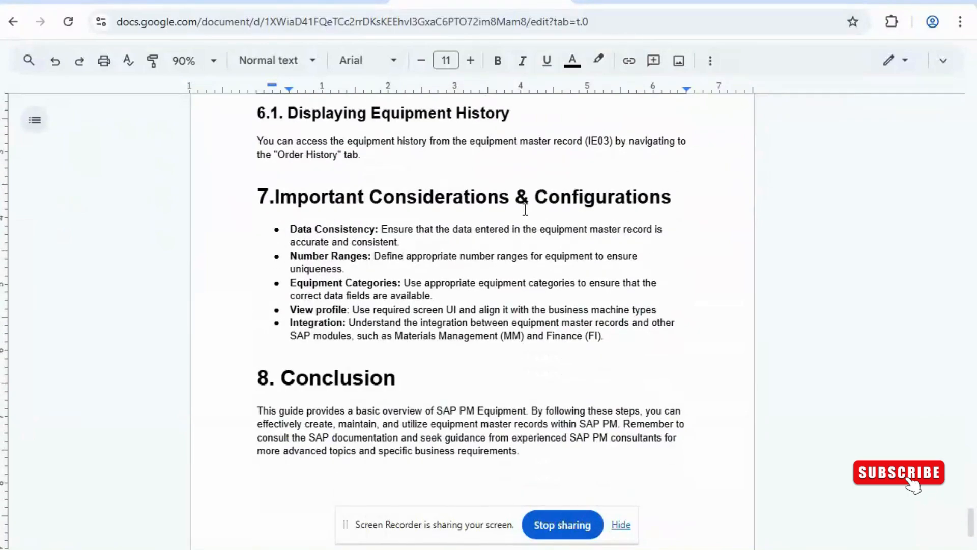